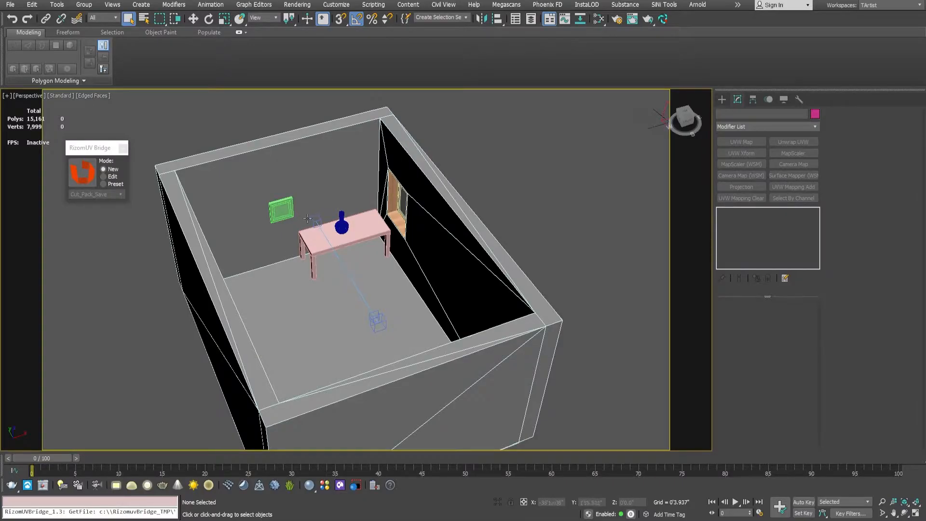
# Step: Select the green picture frame on the room's wall and activate the Move tool
pyautogui.keyDown('alt'); pyautogui.moveTo(310, 210); pyautogui.dragTo(300, 209, button='middle'); pyautogui.keyUp('alt')
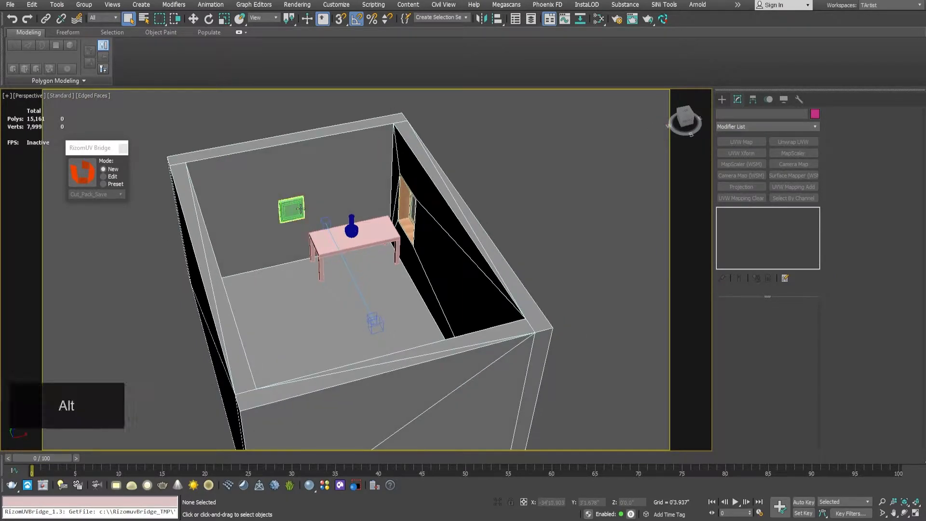
pyautogui.click(295, 209)
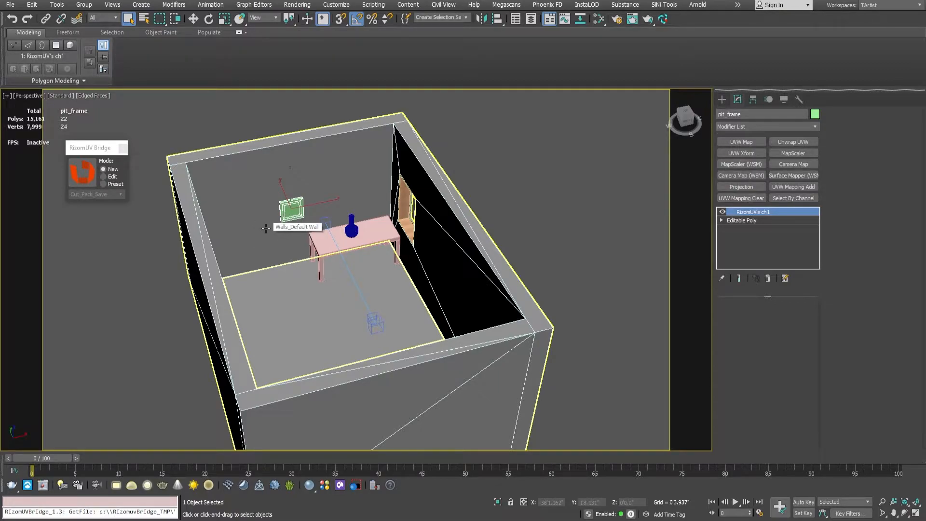
pyautogui.keyDown('alt'); pyautogui.moveTo(266, 228); pyautogui.dragTo(262, 228, button='middle'); pyautogui.keyUp('alt')
pyautogui.press('w')
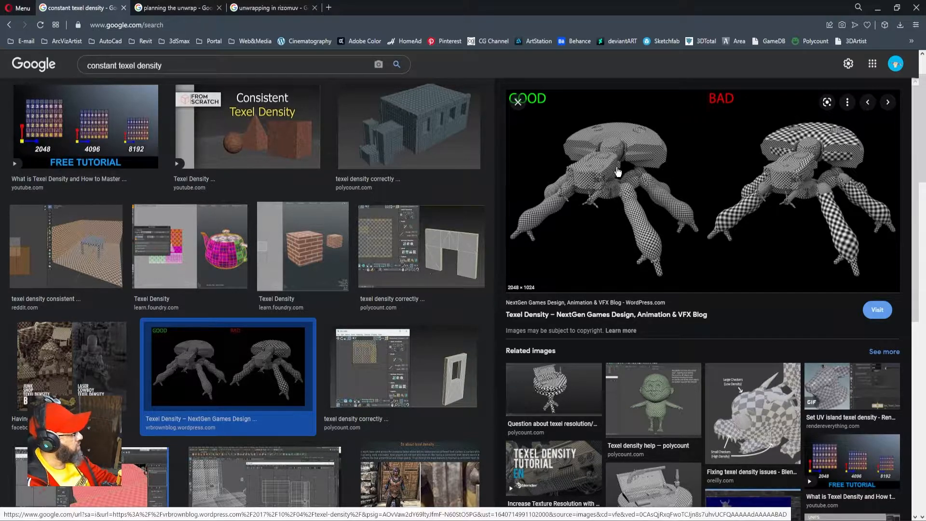
# Step: Browse the constant texel density image results in the browser and open the Labs Texel Density by SideFX Labs image
pyautogui.scroll(-2, 646, 174)
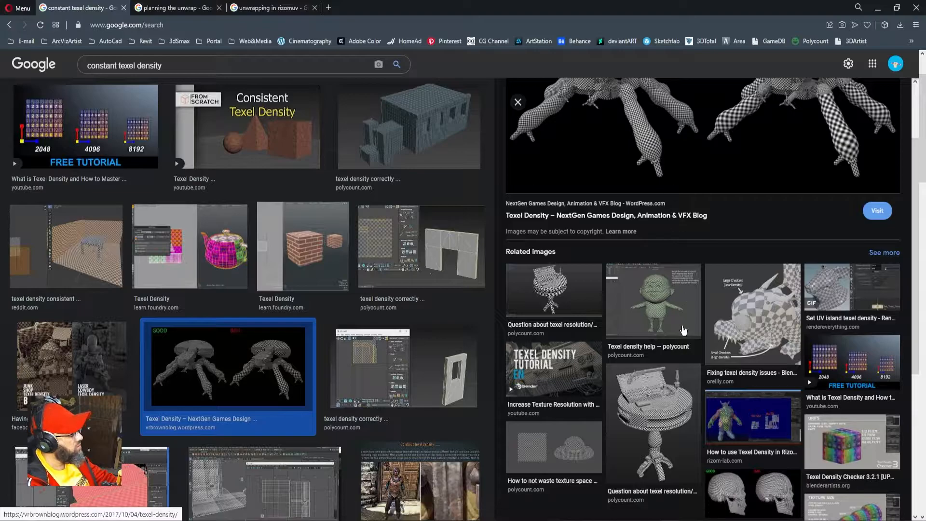
pyautogui.scroll(-8, 347, 333)
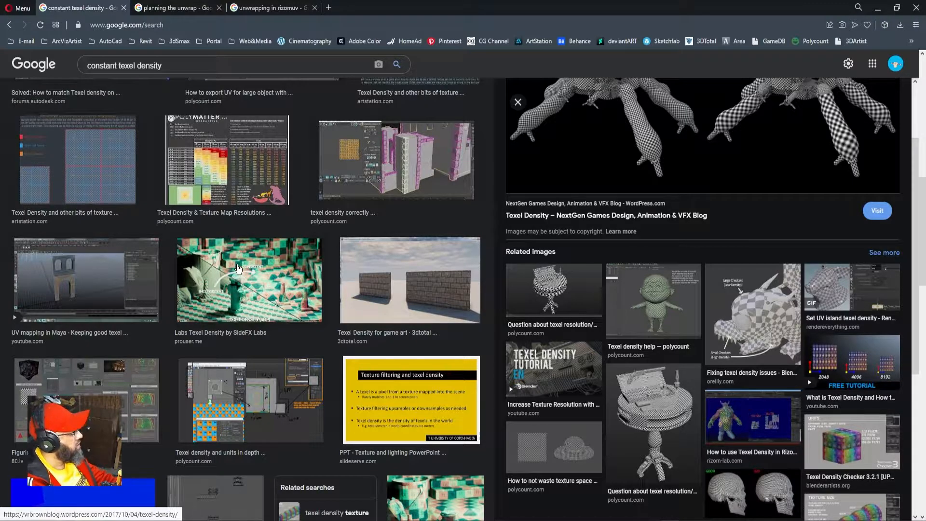
pyautogui.click(238, 268)
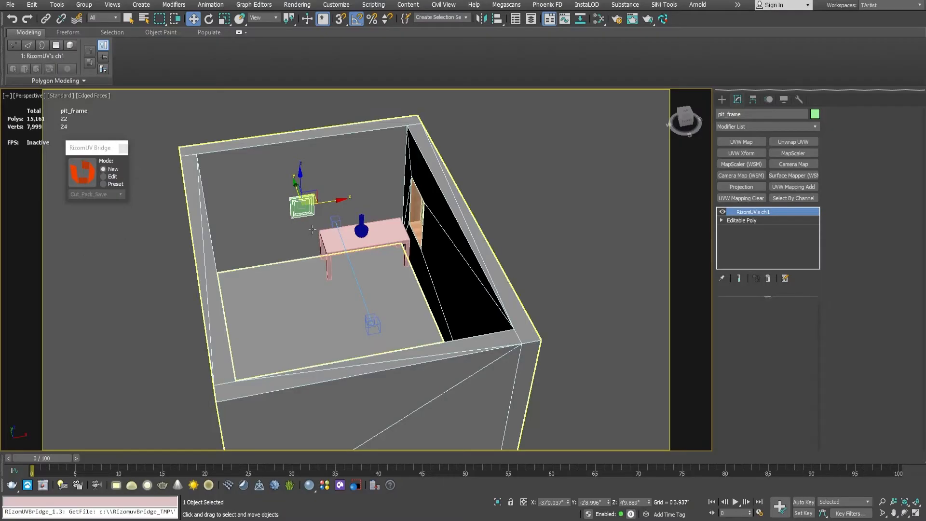
# Step: Return to the 3ds Max room scene and examine the picture frame, table and vase up close, selecting the objects individually
pyautogui.keyDown('alt'); pyautogui.moveTo(312, 230); pyautogui.dragTo(366, 228, button='middle'); pyautogui.keyUp('alt')
pyautogui.scroll(3, 313, 230)
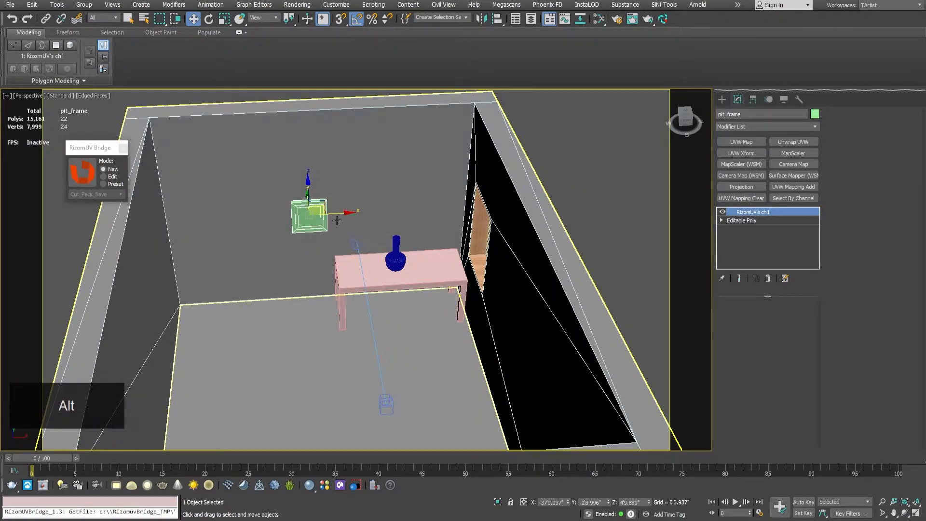
pyautogui.scroll(6, 328, 215)
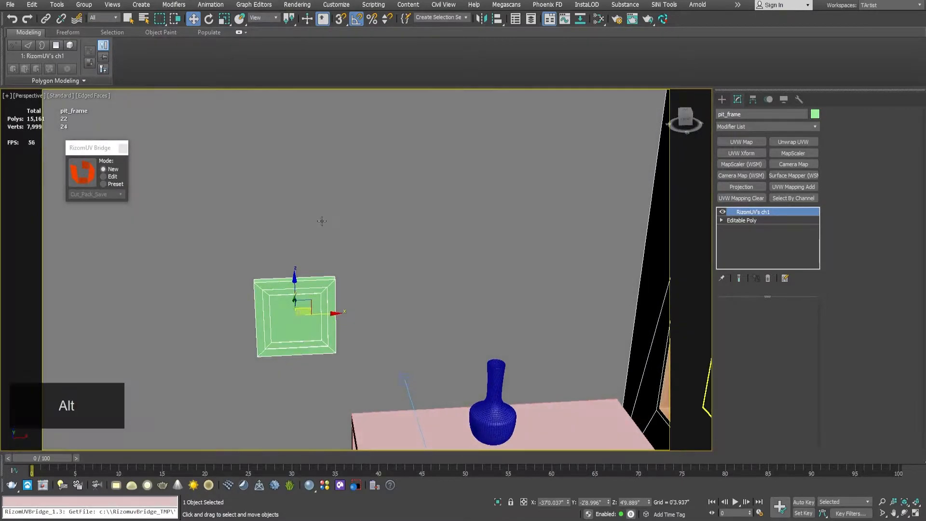
pyautogui.moveTo(299, 316); pyautogui.dragTo(281, 225, button='middle')
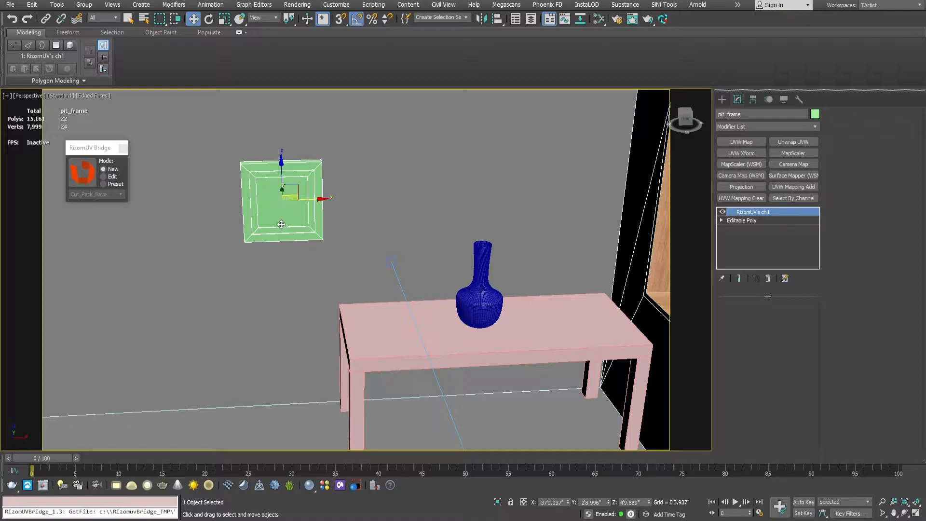
pyautogui.click(478, 297)
pyautogui.keyDown('alt'); pyautogui.moveTo(478, 296); pyautogui.dragTo(334, 259, button='middle'); pyautogui.keyUp('alt')
pyautogui.click(472, 289)
pyautogui.scroll(-5, 341, 259)
pyautogui.scroll(5, 367, 239)
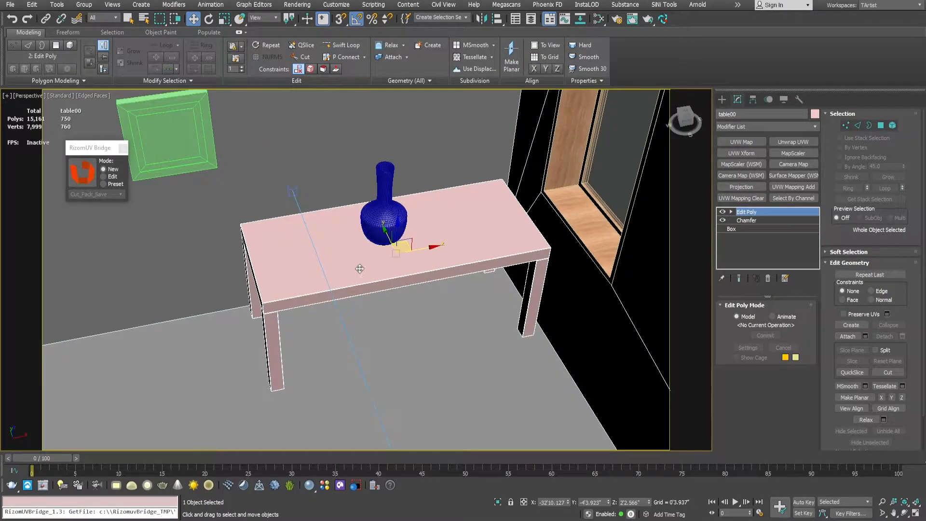
pyautogui.scroll(1, 321, 234)
pyautogui.click(400, 227)
pyautogui.keyDown('alt'); pyautogui.moveTo(401, 227); pyautogui.dragTo(450, 309, button='middle'); pyautogui.keyUp('alt')
# Step: Compare the scale of the picture frame with the table and vase by alternately selecting them and viewing them together
pyautogui.click(255, 202)
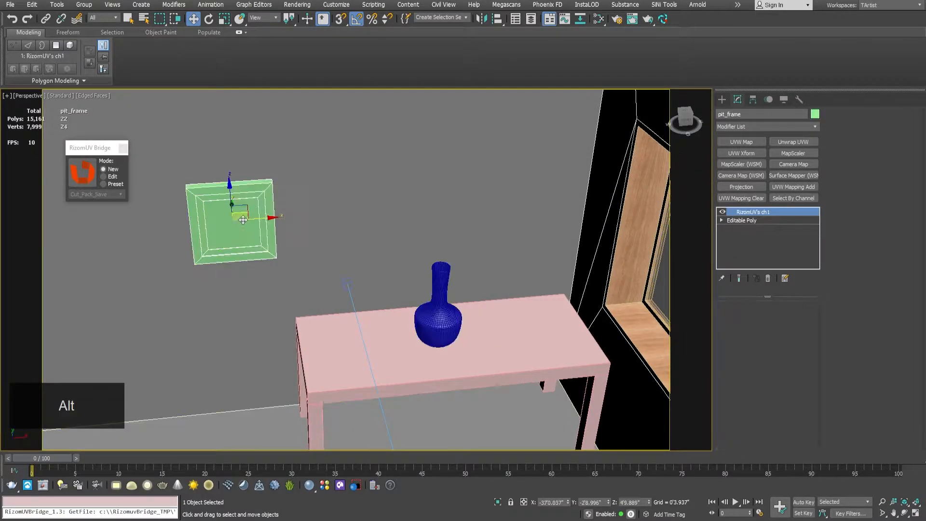
pyautogui.moveTo(255, 203); pyautogui.dragTo(281, 262, button='middle')
pyautogui.moveTo(360, 273); pyautogui.dragTo(341, 231, button='middle')
pyautogui.scroll(-3, 341, 239)
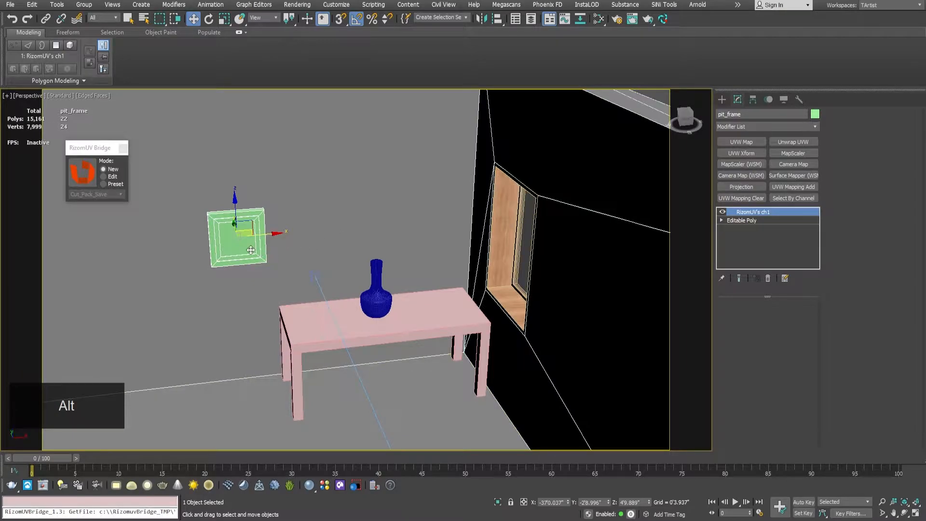
pyautogui.moveTo(254, 270); pyautogui.dragTo(270, 269, button='middle')
pyautogui.click(334, 339)
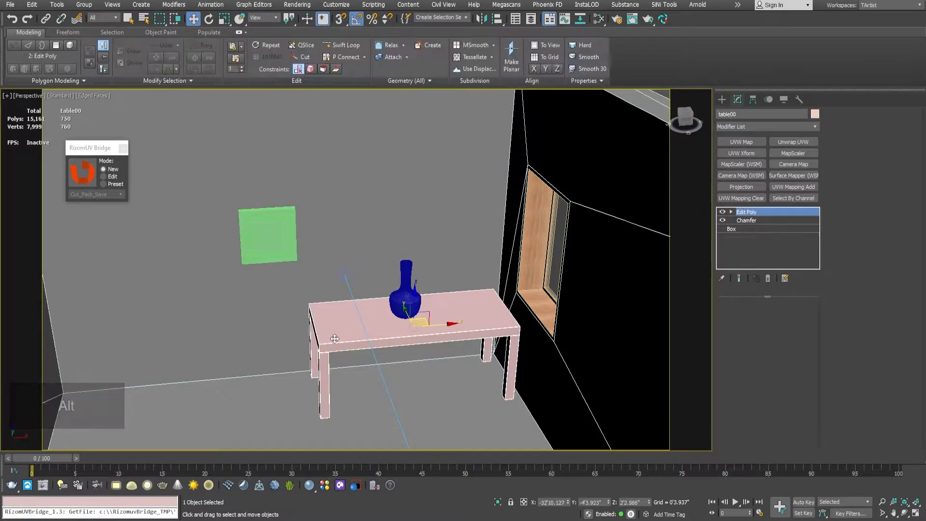
pyautogui.click(279, 241)
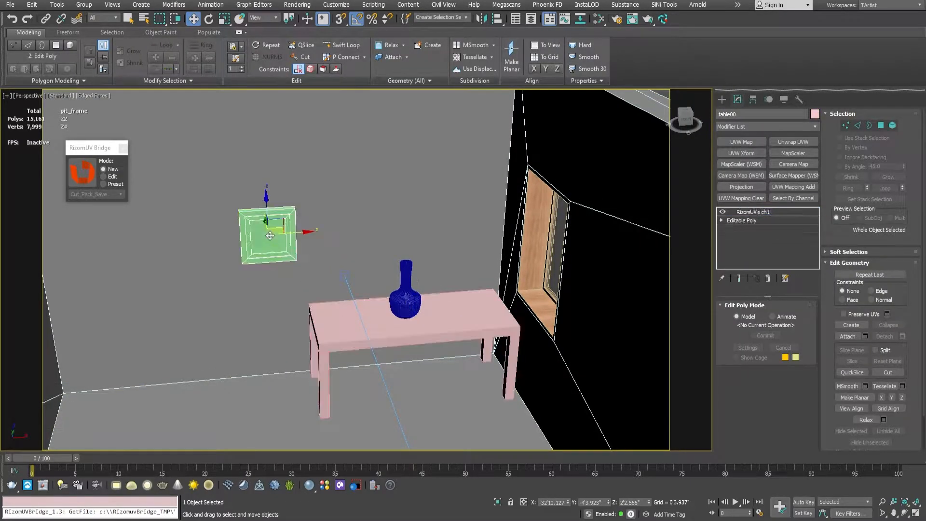
pyautogui.keyDown('alt'); pyautogui.moveTo(280, 256); pyautogui.dragTo(269, 259, button='middle'); pyautogui.keyUp('alt')
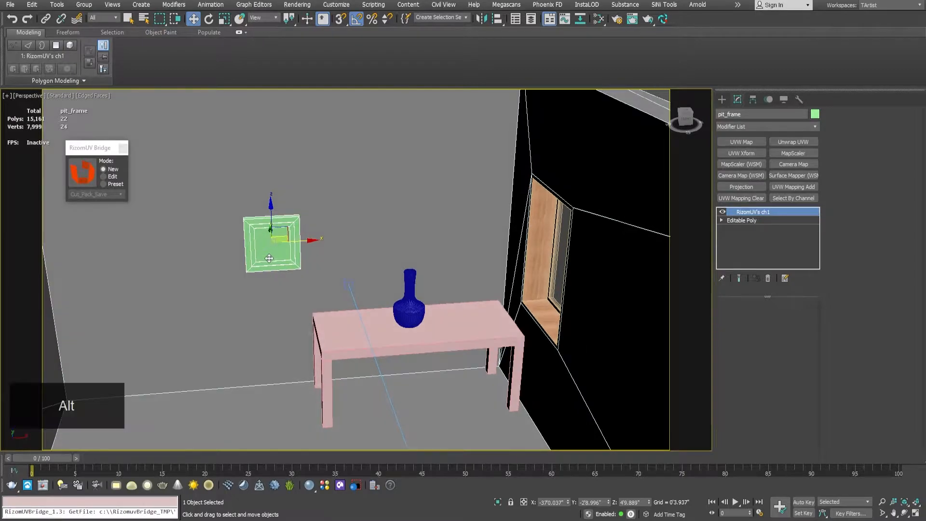
pyautogui.click(406, 313)
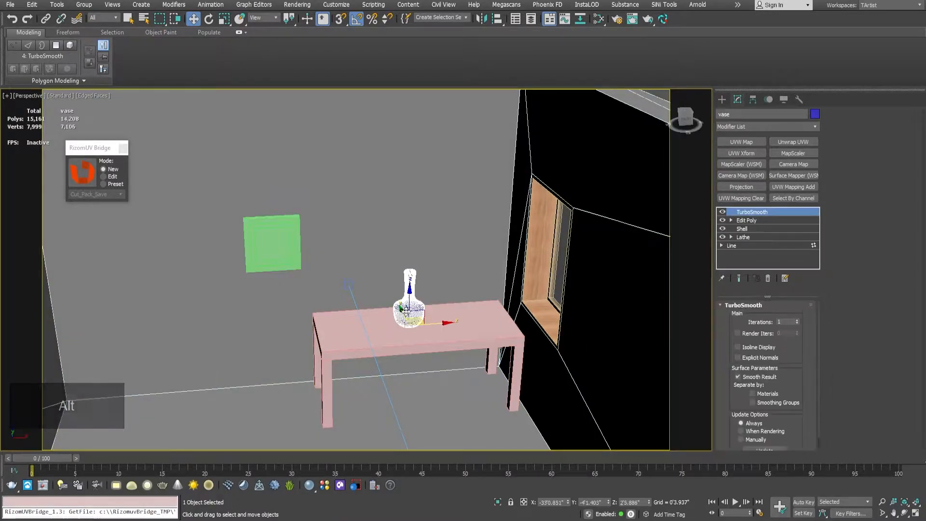
pyautogui.keyDown('alt'); pyautogui.moveTo(367, 321); pyautogui.dragTo(334, 312, button='middle'); pyautogui.keyUp('alt')
pyautogui.click(349, 315)
pyautogui.scroll(3, 335, 314)
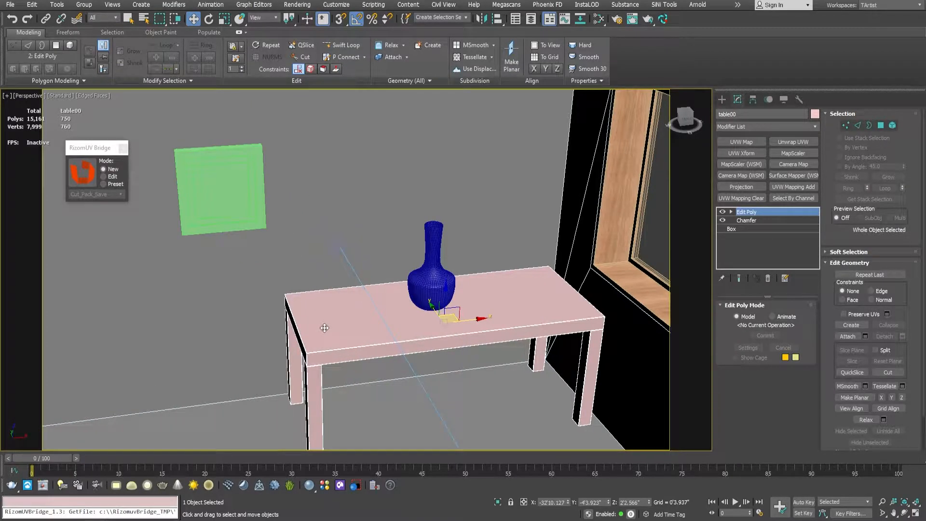
pyautogui.click(241, 199)
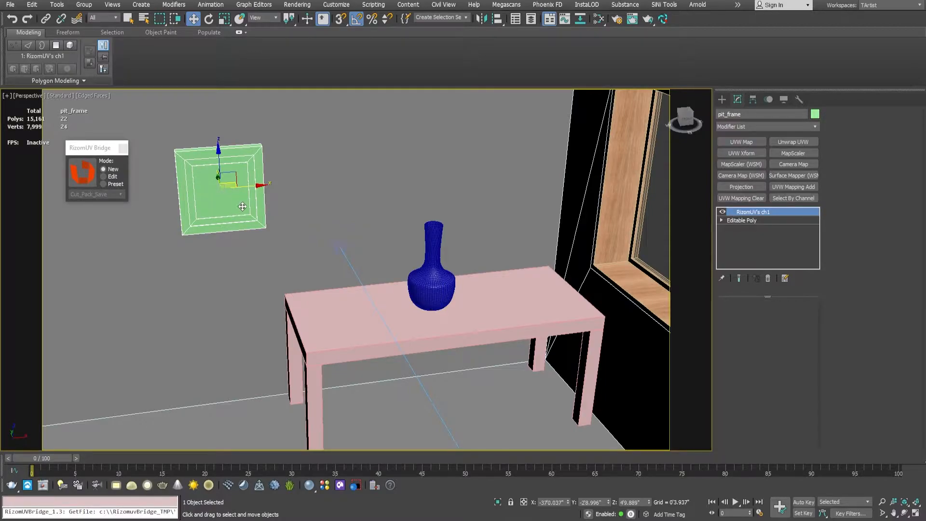
pyautogui.moveTo(234, 213); pyautogui.dragTo(266, 213, button='middle')
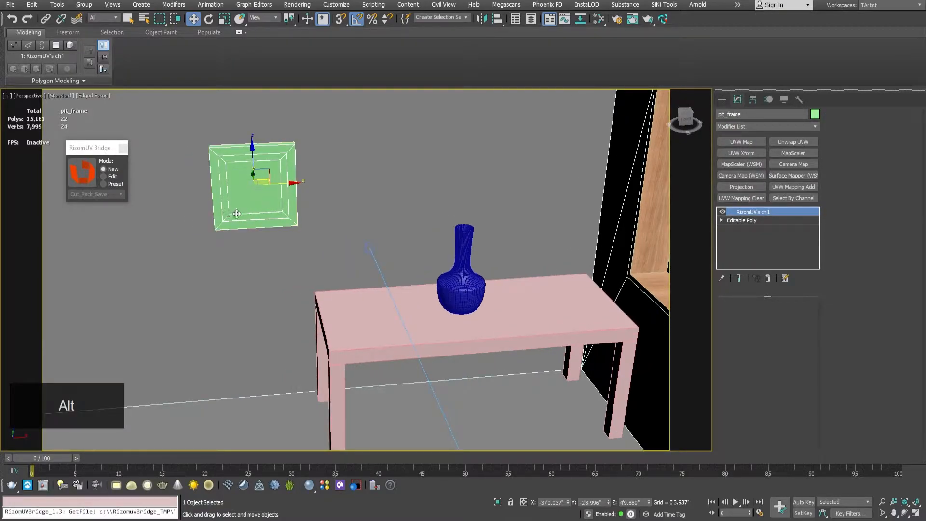
pyautogui.click(448, 295)
pyautogui.keyDown('alt'); pyautogui.moveTo(448, 295); pyautogui.dragTo(409, 273, button='middle'); pyautogui.keyUp('alt')
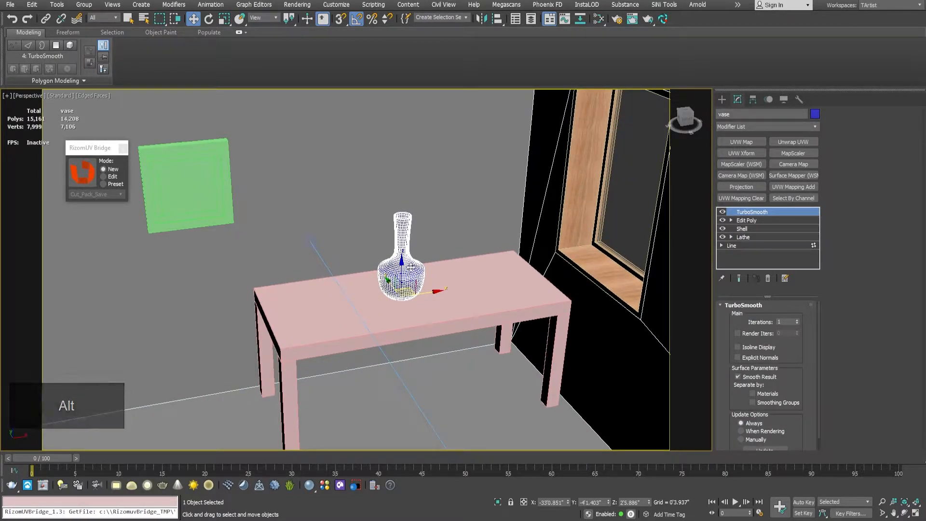
pyautogui.keyDown('alt'); pyautogui.moveTo(399, 251); pyautogui.dragTo(368, 253, button='middle'); pyautogui.keyUp('alt')
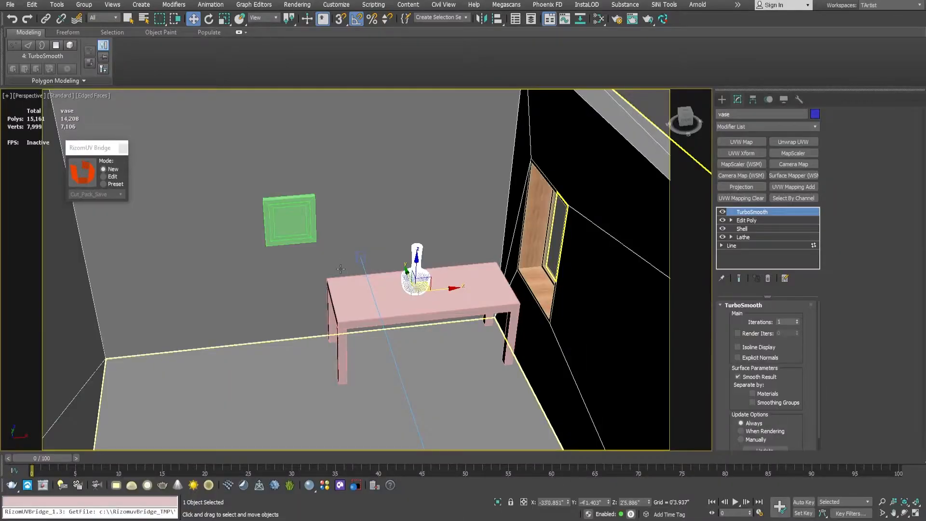
# Step: Create a plane about 3'5" long and 3'6" wide in the empty area outside the room and show its parameters
pyautogui.keyDown('alt'); pyautogui.moveTo(345, 270); pyautogui.dragTo(349, 280, button='middle'); pyautogui.keyUp('alt')
pyautogui.moveTo(478, 263); pyautogui.dragTo(269, 260, button='middle')
pyautogui.scroll(-5, 257, 248)
pyautogui.moveTo(482, 266); pyautogui.dragTo(276, 265, button='middle')
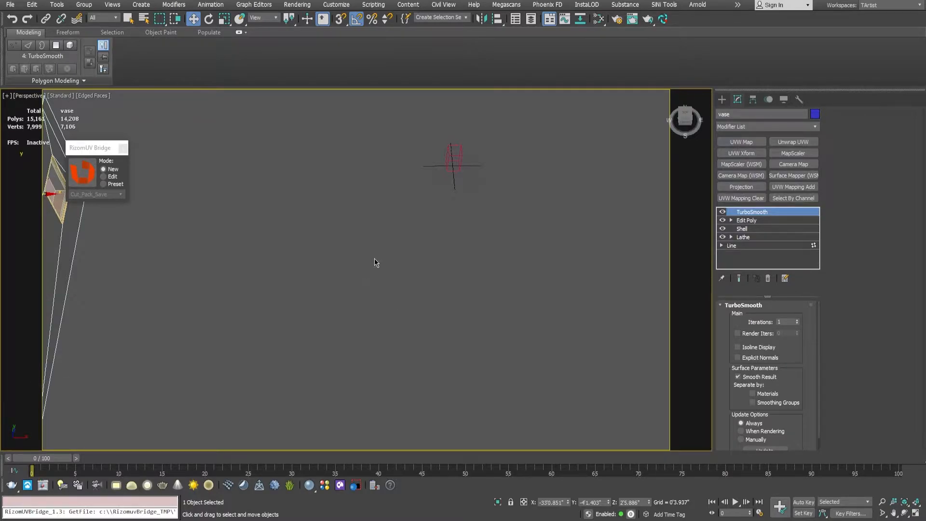
pyautogui.moveTo(419, 262); pyautogui.dragTo(389, 259, button='middle')
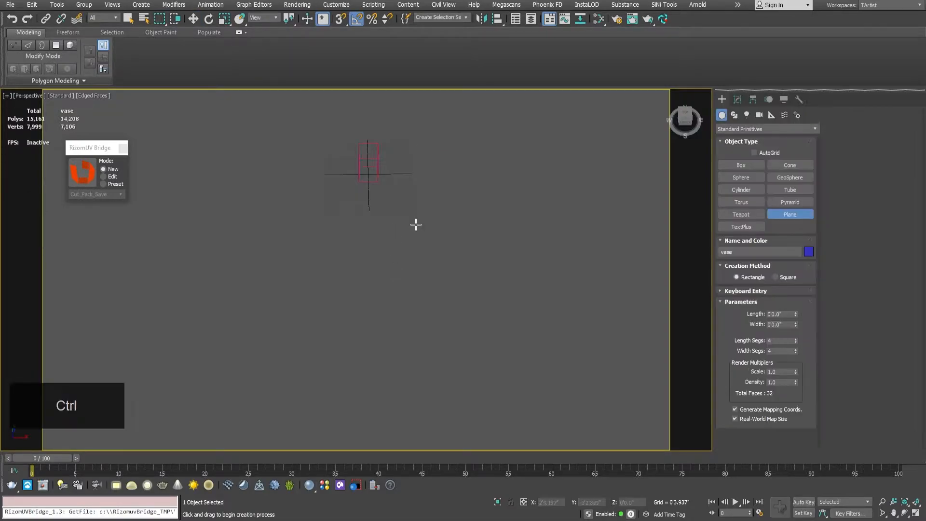
pyautogui.moveTo(416, 223); pyautogui.dragTo(345, 281)
pyautogui.press('w')
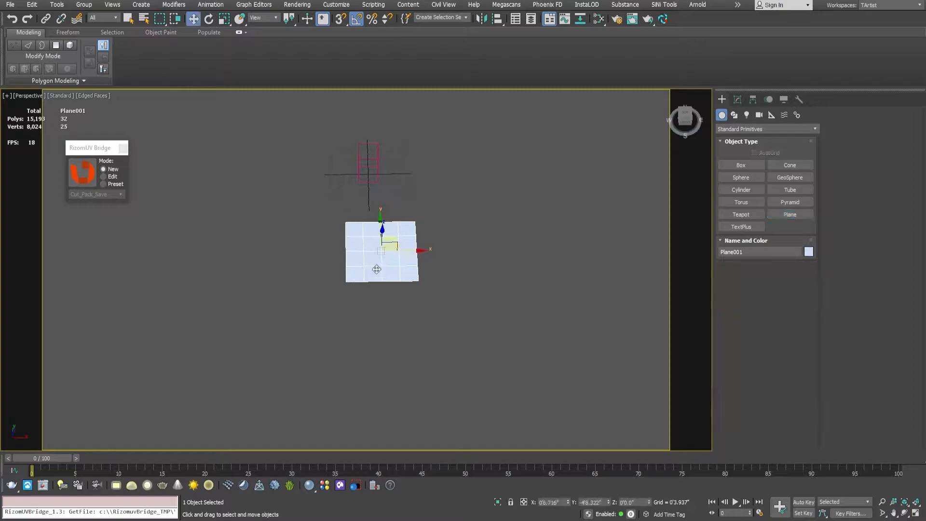
pyautogui.click(738, 99)
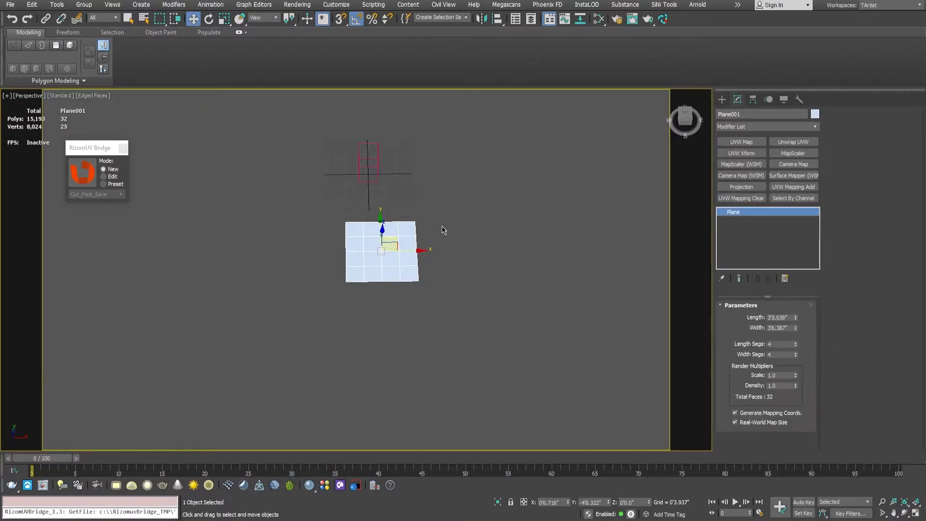
# Step: Set the scene's display units to metric centimeters
pyautogui.scroll(3, 451, 226)
pyautogui.click(336, 4)
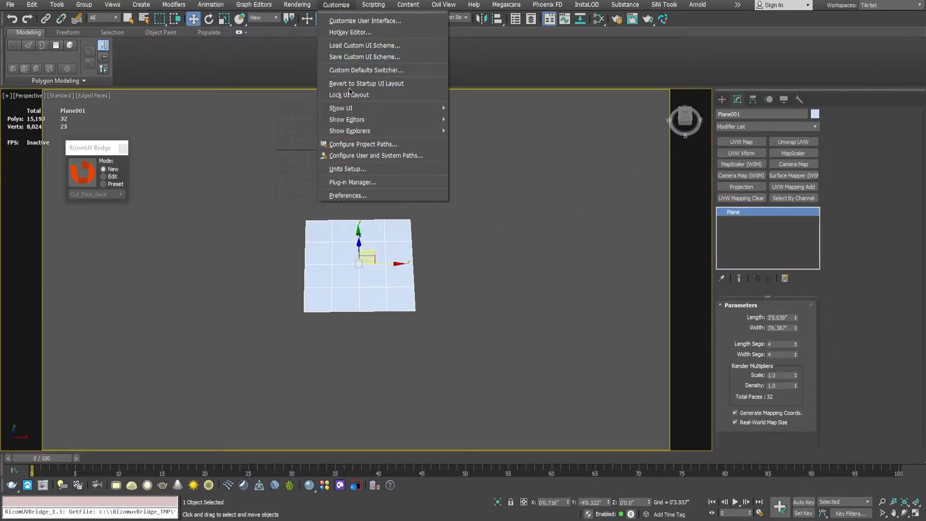
pyautogui.click(351, 169)
pyautogui.click(414, 213)
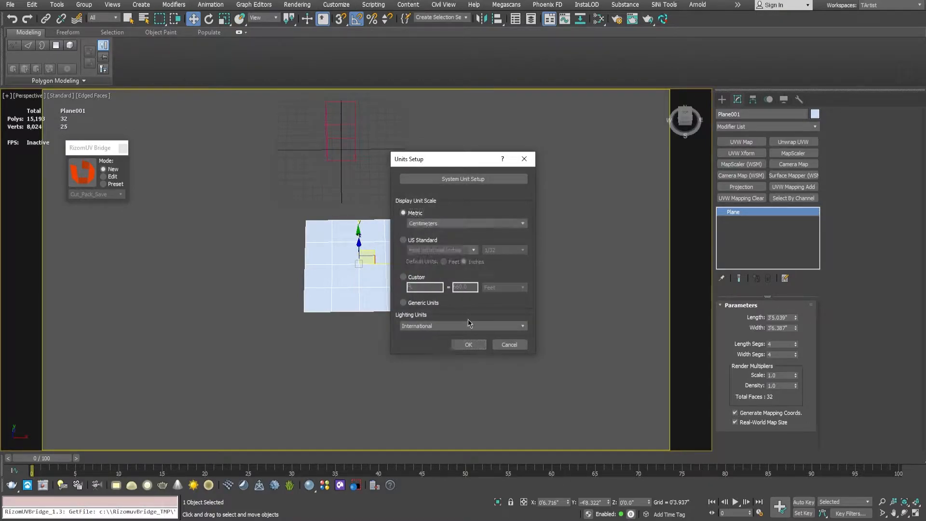
pyautogui.click(468, 345)
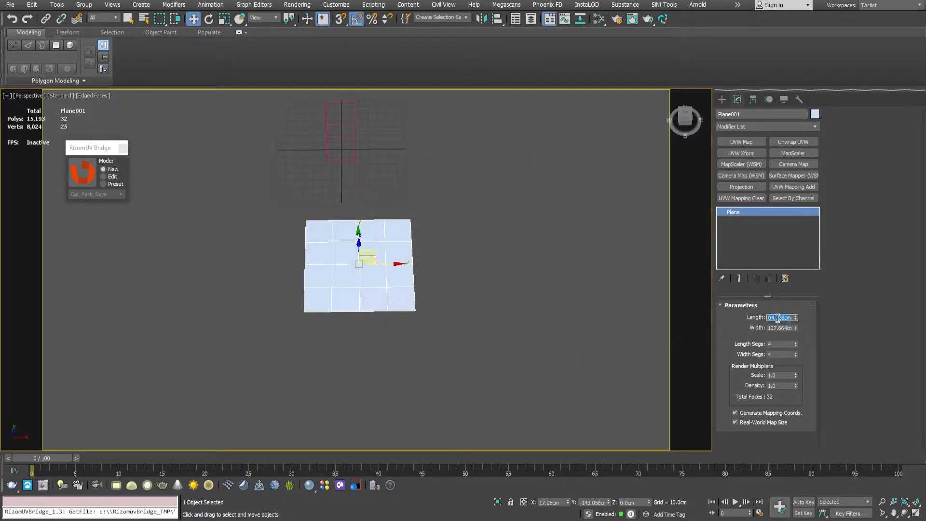
# Step: Set the plane's length and width to 200 cm each
pyautogui.write('200')
pyautogui.press('Tab')
pyautogui.write('200')
pyautogui.press('Return')
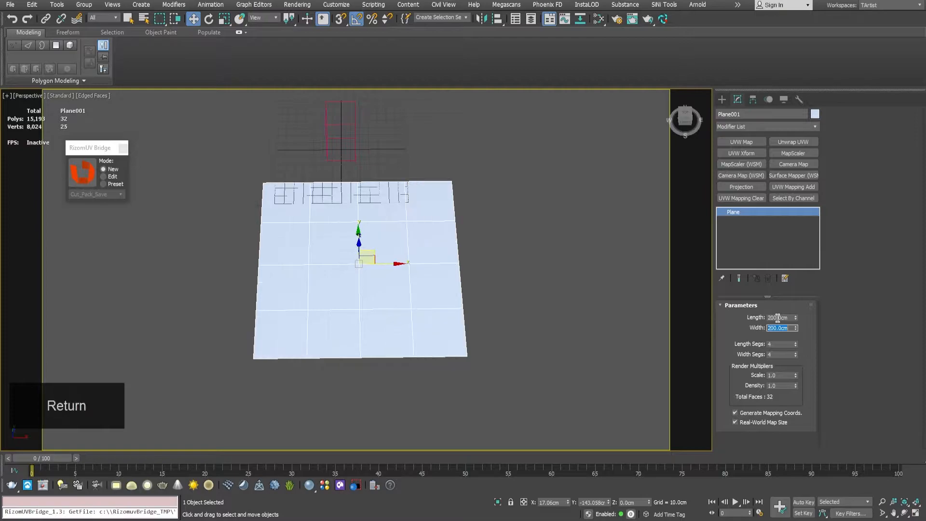
# Step: Apply a UVW Map modifier to the plane and inspect it from an angled view
pyautogui.keyDown('alt'); pyautogui.moveTo(435, 278); pyautogui.dragTo(434, 238, button='middle'); pyautogui.keyUp('alt')
pyautogui.scroll(3, 416, 257)
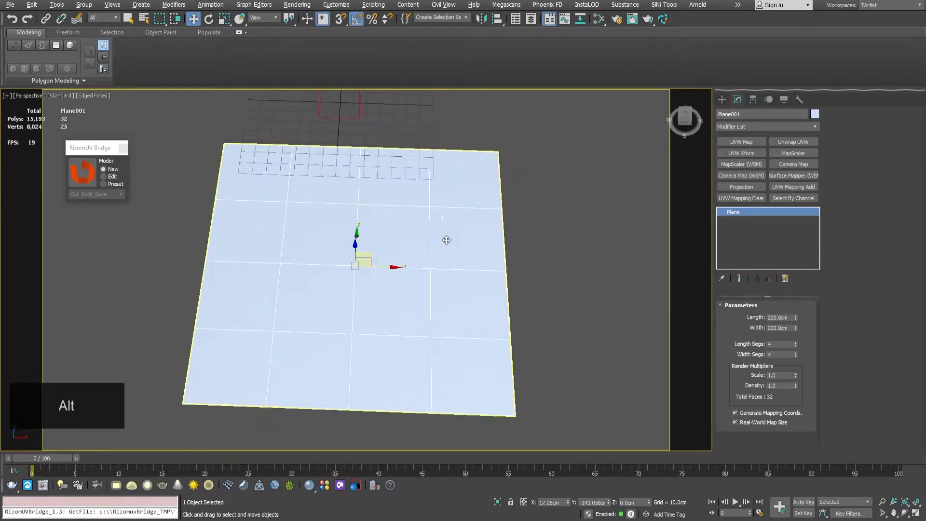
pyautogui.click(741, 142)
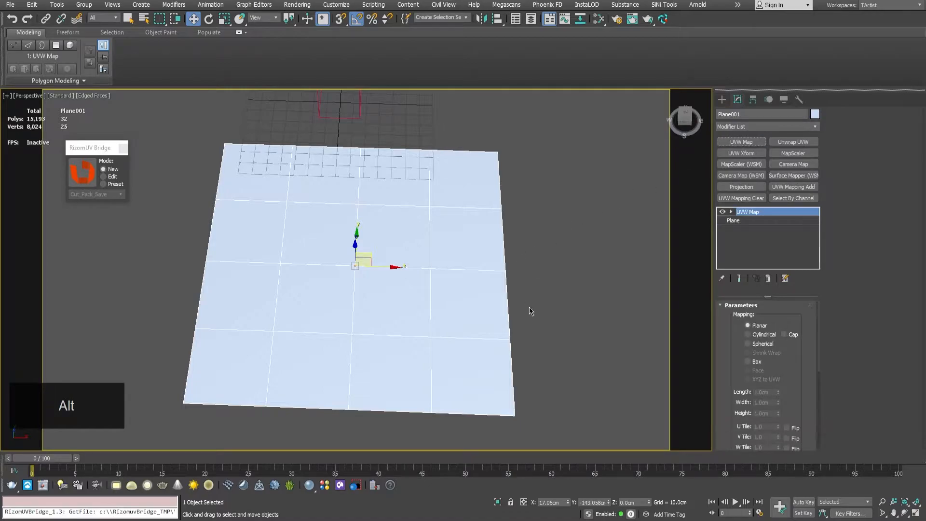
pyautogui.scroll(-1, 726, 362)
pyautogui.keyDown('alt'); pyautogui.moveTo(401, 285); pyautogui.dragTo(393, 264, button='middle'); pyautogui.keyUp('alt')
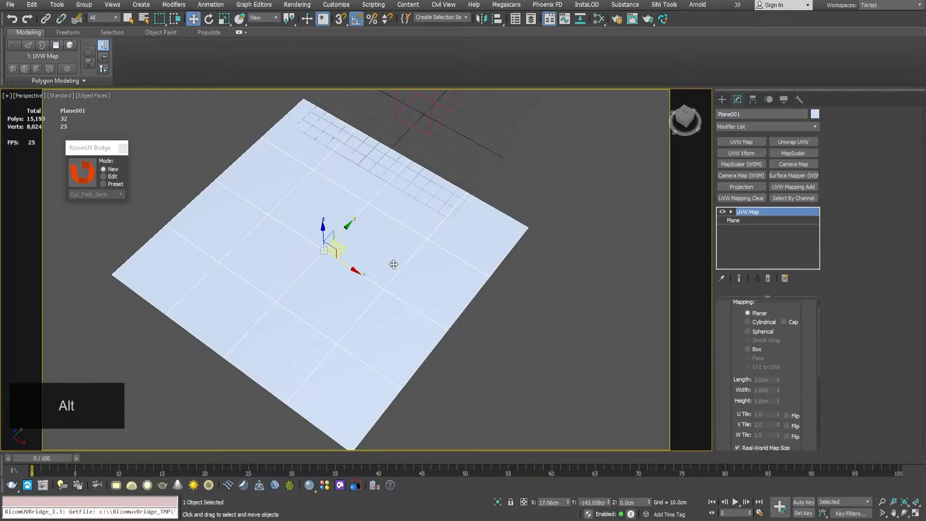
pyautogui.keyDown('alt'); pyautogui.moveTo(387, 210); pyautogui.dragTo(392, 209, button='middle'); pyautogui.keyUp('alt')
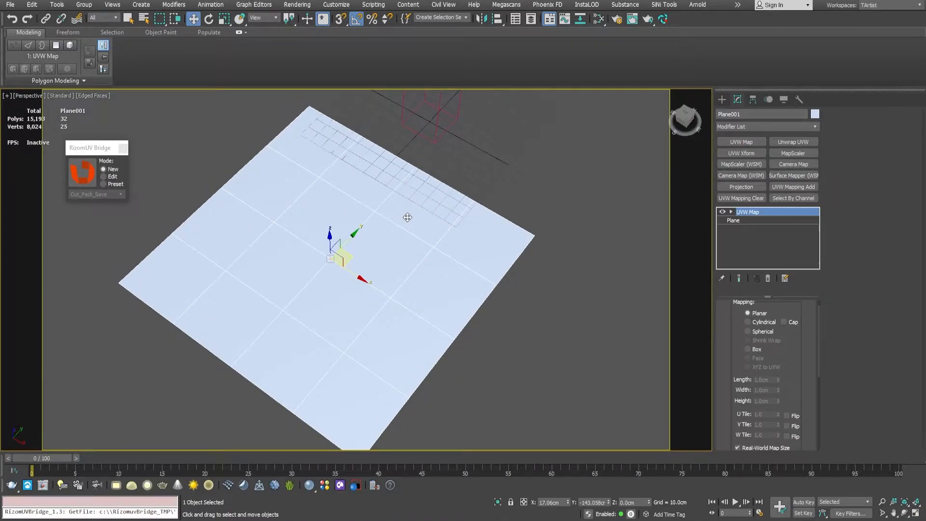
pyautogui.keyDown('alt'); pyautogui.moveTo(375, 249); pyautogui.dragTo(412, 239, button='middle'); pyautogui.keyUp('alt')
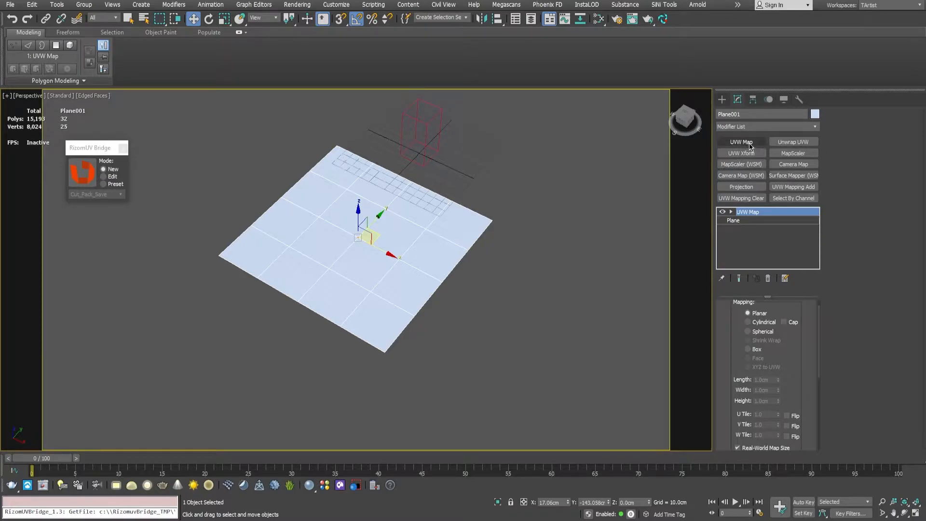
pyautogui.keyDown('alt'); pyautogui.moveTo(426, 220); pyautogui.dragTo(420, 219, button='middle'); pyautogui.keyUp('alt')
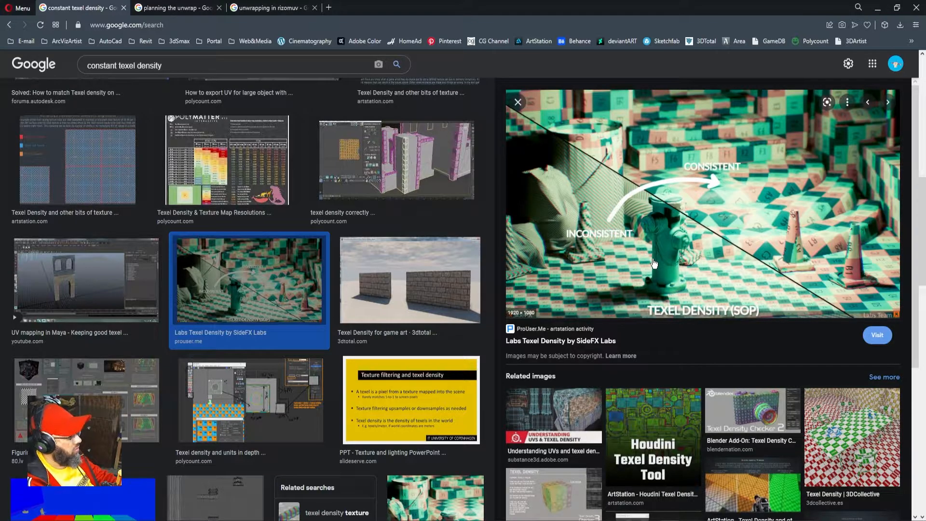
# Step: Compare the untextured plane in 3ds Max with the consistent versus inconsistent texel density reference image in the browser
pyautogui.hotkey('alt', 'Tab')
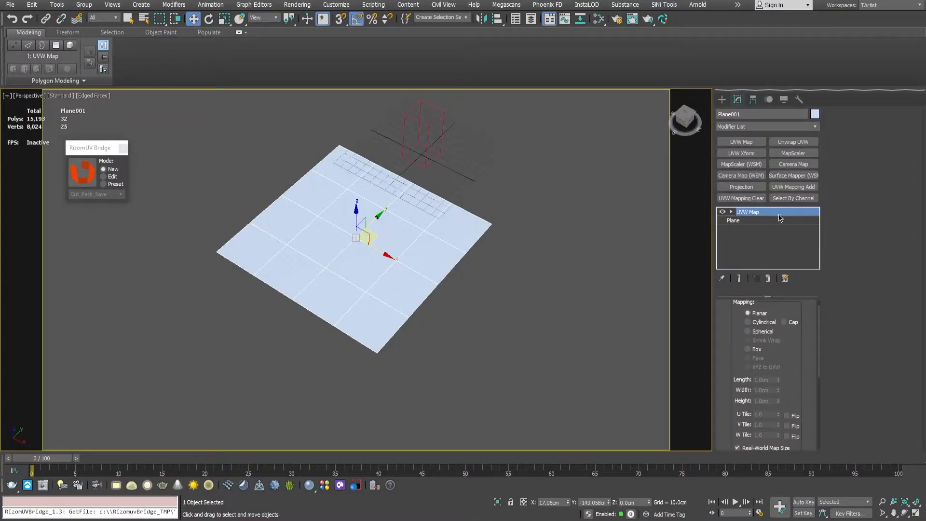
pyautogui.moveTo(341, 234)
pyautogui.keyDown('alt'); pyautogui.mouseDown(button='middle')
pyautogui.moveTo(361, 232)
pyautogui.moveTo(339, 223)
pyautogui.mouseUp(button='middle'); pyautogui.keyUp('alt')
pyautogui.hotkey('alt', 'Tab')
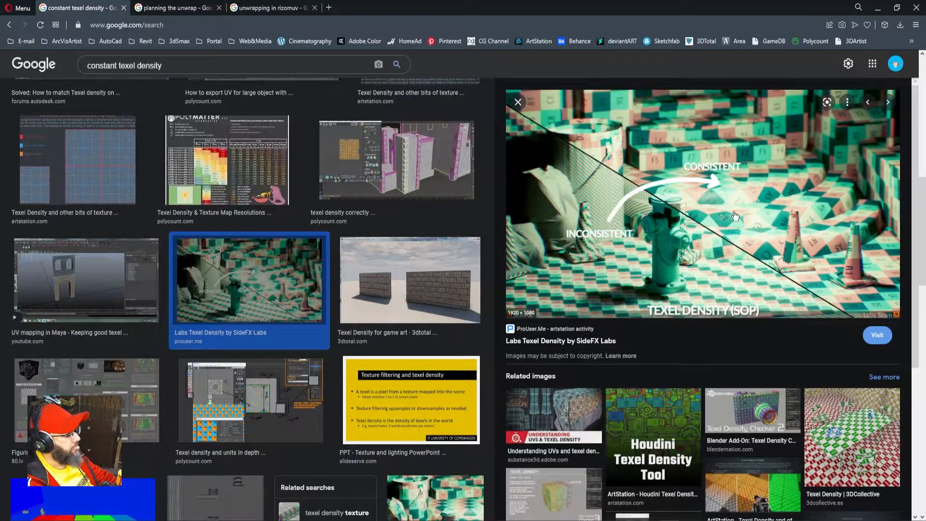
pyautogui.hotkey('alt', 'Tab')
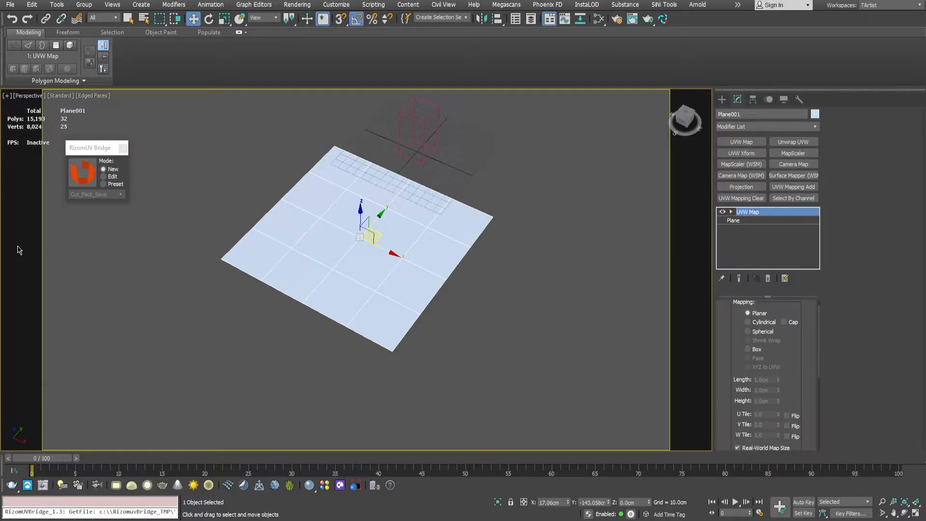
pyautogui.hotkey('alt', 'Tab')
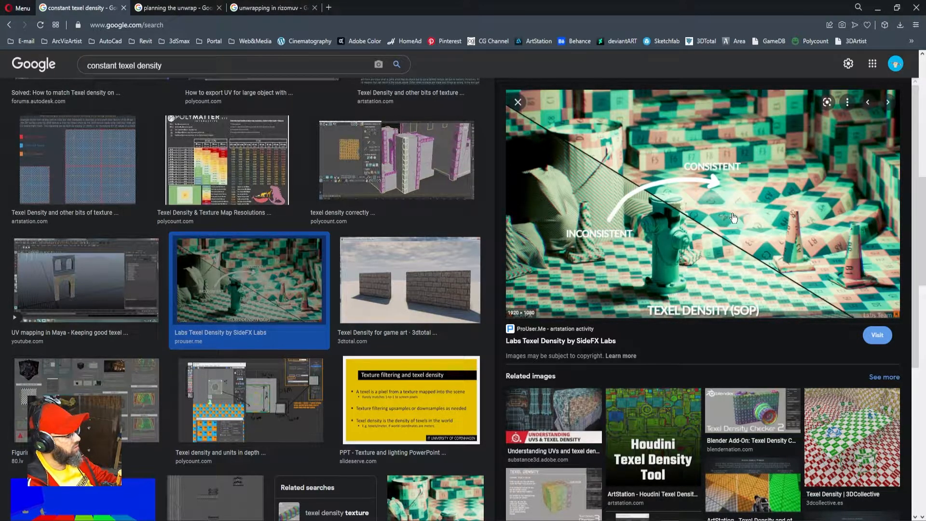
pyautogui.hotkey('alt', 'Tab')
pyautogui.keyDown('alt'); pyautogui.moveTo(250, 257); pyautogui.dragTo(310, 247, button='middle'); pyautogui.keyUp('alt')
pyautogui.keyDown('alt'); pyautogui.moveTo(349, 275); pyautogui.dragTo(335, 267, button='middle'); pyautogui.keyUp('alt')
# Step: Review the Use Real-World Texture Coordinates option in the general preferences and close the preferences
pyautogui.moveTo(732, 392); pyautogui.dragTo(732, 368)
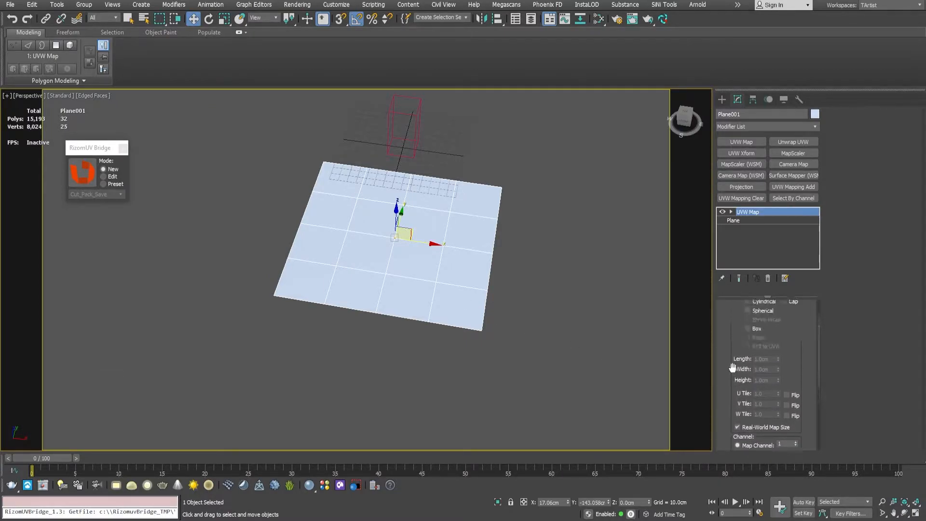
pyautogui.keyDown('alt'); pyautogui.moveTo(364, 222); pyautogui.dragTo(334, 137, button='middle'); pyautogui.keyUp('alt')
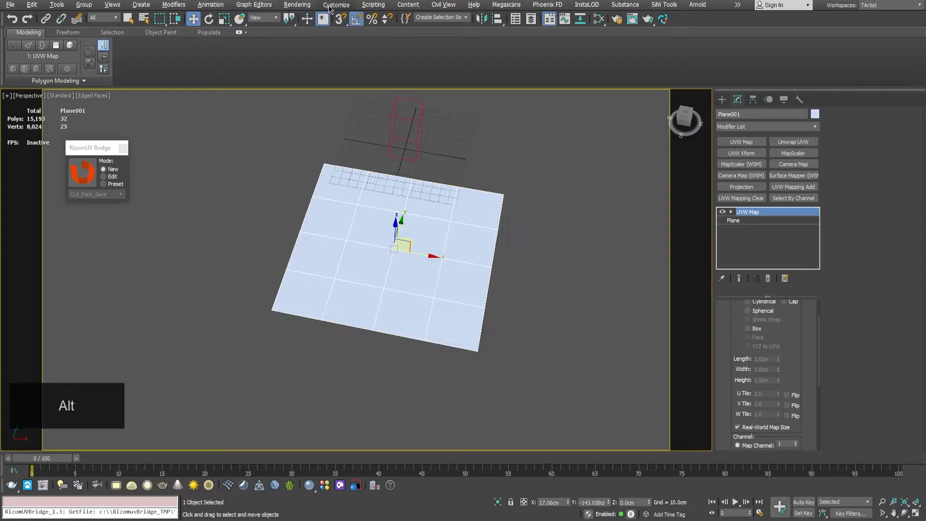
pyautogui.click(337, 5)
pyautogui.click(334, 196)
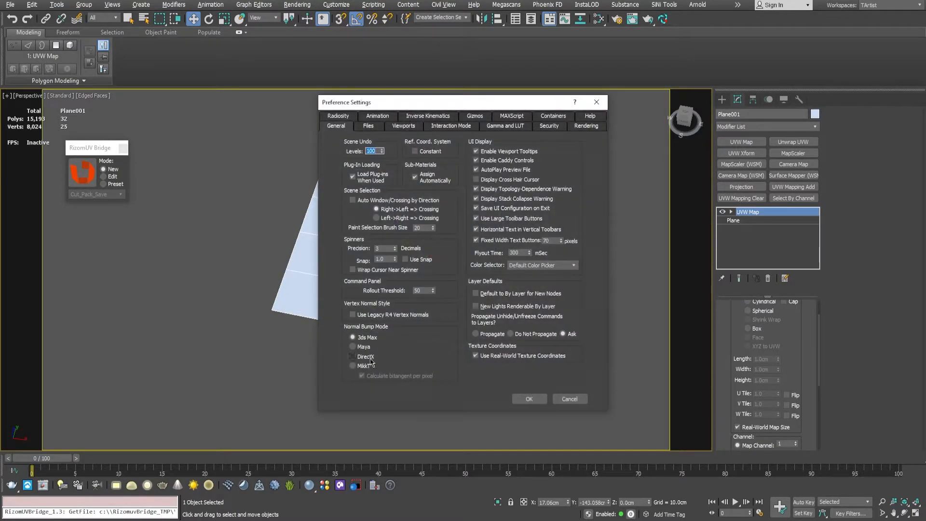
pyautogui.click(529, 399)
pyautogui.keyDown('alt'); pyautogui.moveTo(415, 321); pyautogui.dragTo(427, 323, button='middle'); pyautogui.keyUp('alt')
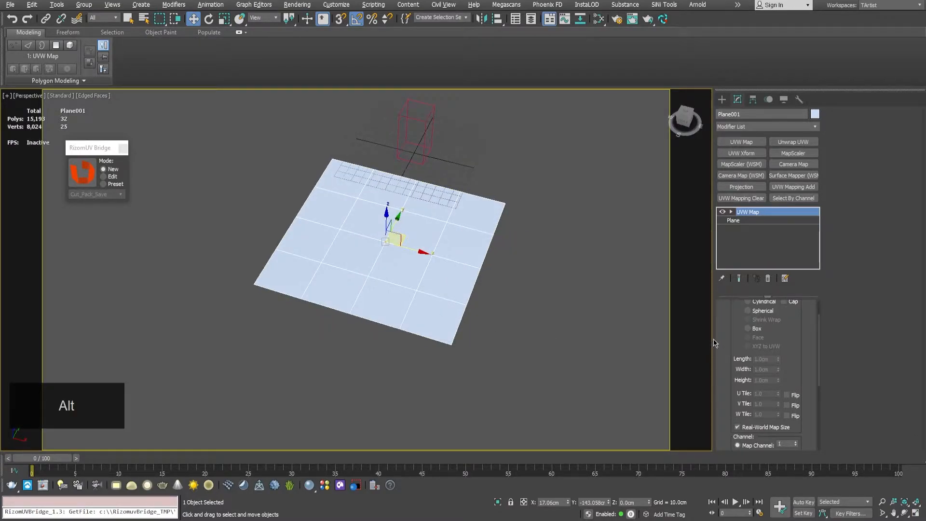
# Step: Turn off Real-World Map Size in the plane's UVW Map modifier and hide the modeling ribbon
pyautogui.click(737, 427)
pyautogui.moveTo(338, 251)
pyautogui.keyDown('alt'); pyautogui.mouseDown(button='middle')
pyautogui.moveTo(325, 236)
pyautogui.moveTo(330, 245)
pyautogui.mouseUp(button='middle'); pyautogui.keyUp('alt')
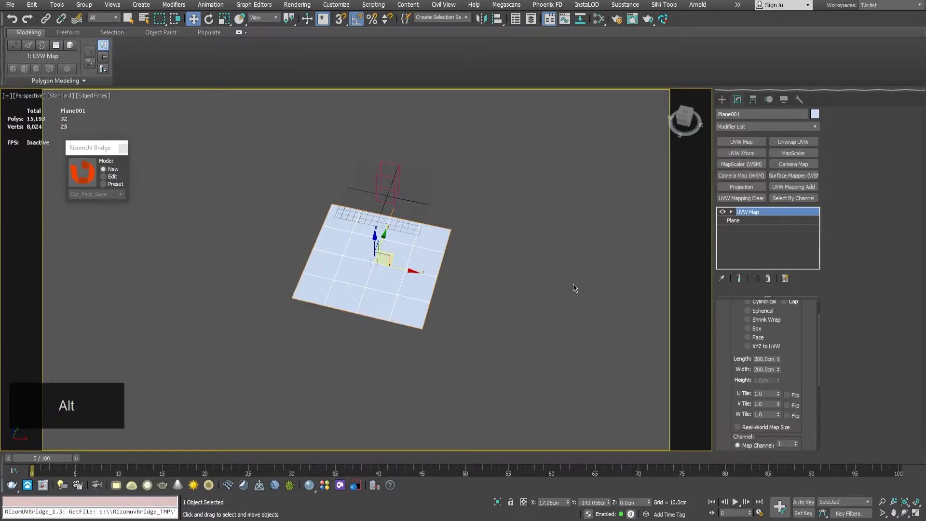
pyautogui.scroll(2, 723, 337)
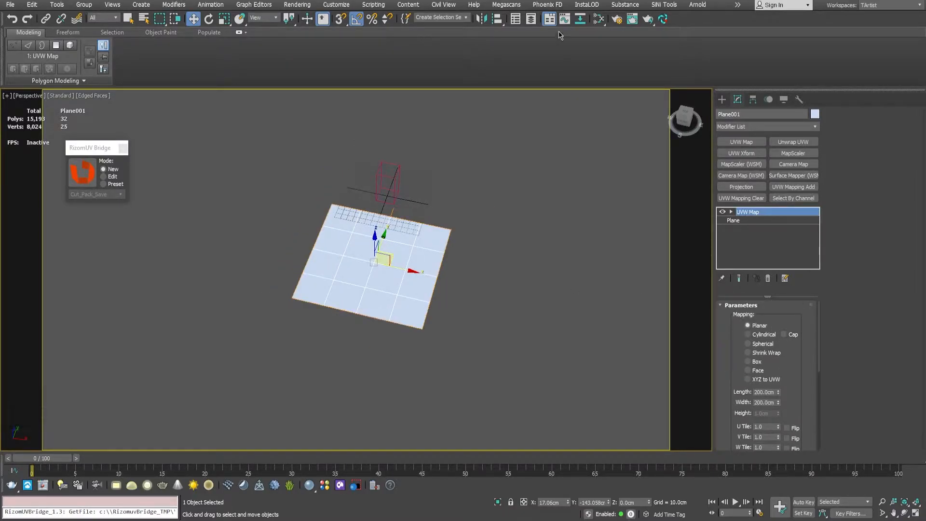
pyautogui.click(549, 19)
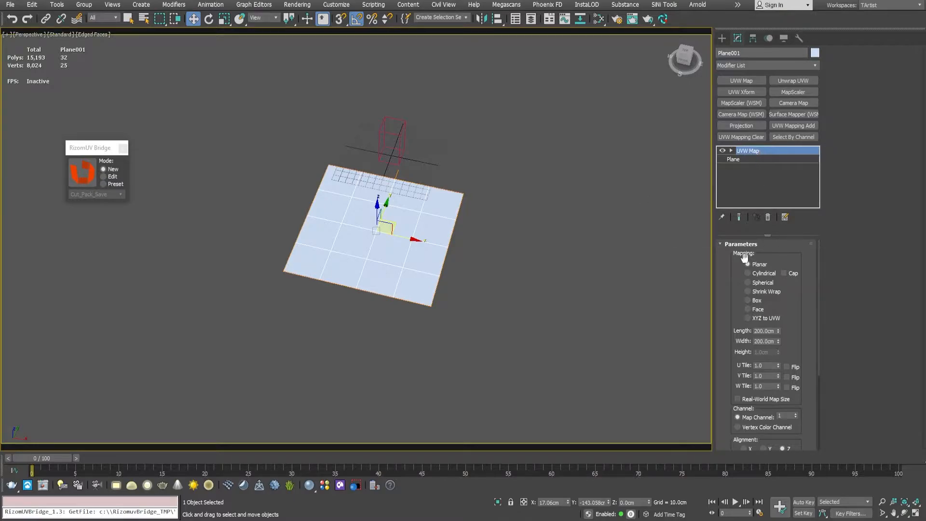
pyautogui.scroll(-2, 731, 288)
pyautogui.moveTo(736, 346); pyautogui.dragTo(722, 294)
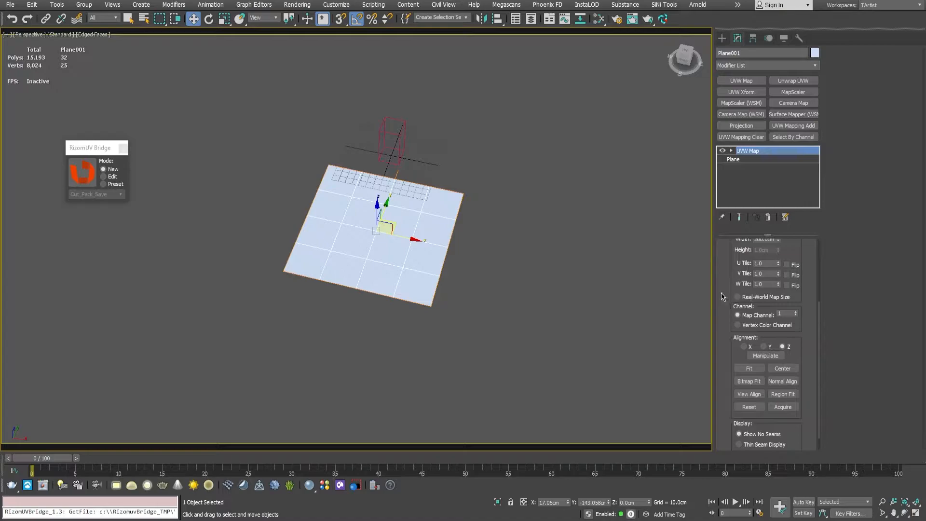
pyautogui.scroll(5, 724, 309)
pyautogui.click(768, 217)
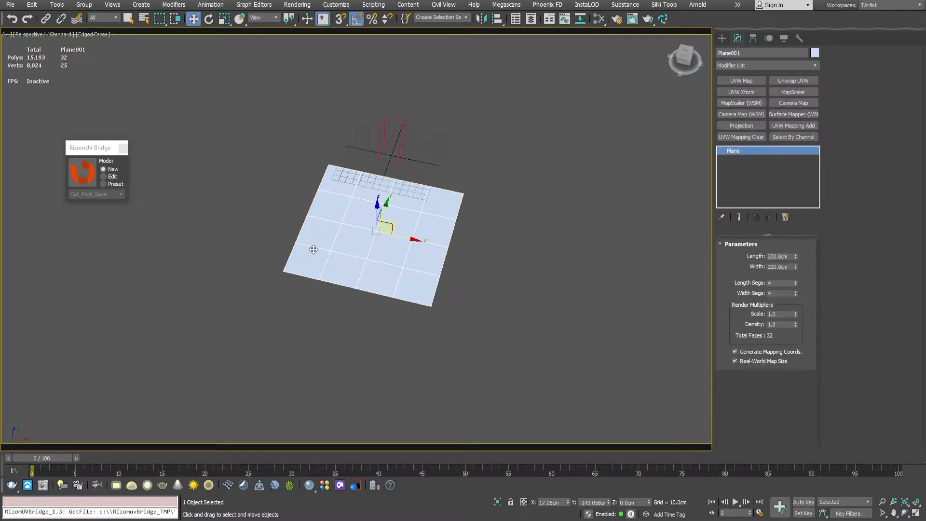
pyautogui.keyDown('alt'); pyautogui.moveTo(310, 232); pyautogui.dragTo(369, 222, button='middle'); pyautogui.keyUp('alt')
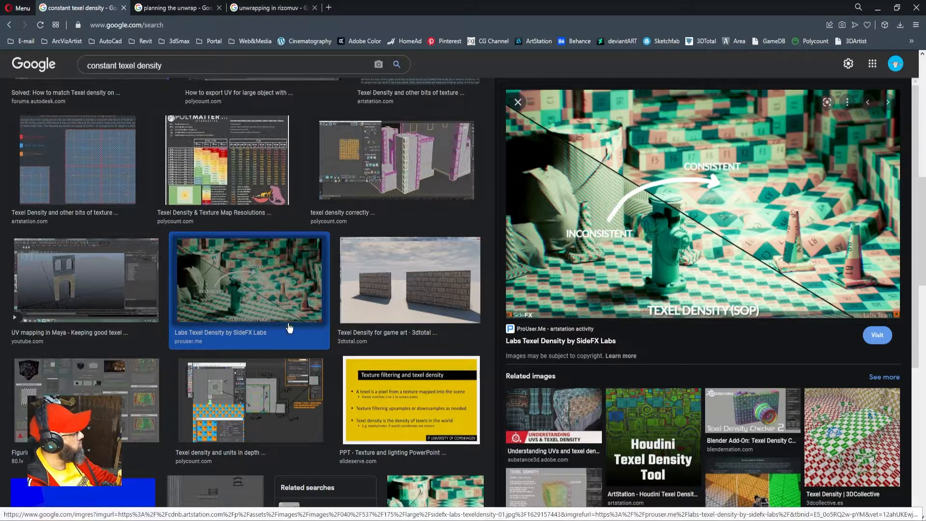
# Step: Browse the Checker Pattern 4096x4096 textures in the VASE_ON_TABLE project's DOWNLOADS folder and return to the browser
pyautogui.click(477, 142)
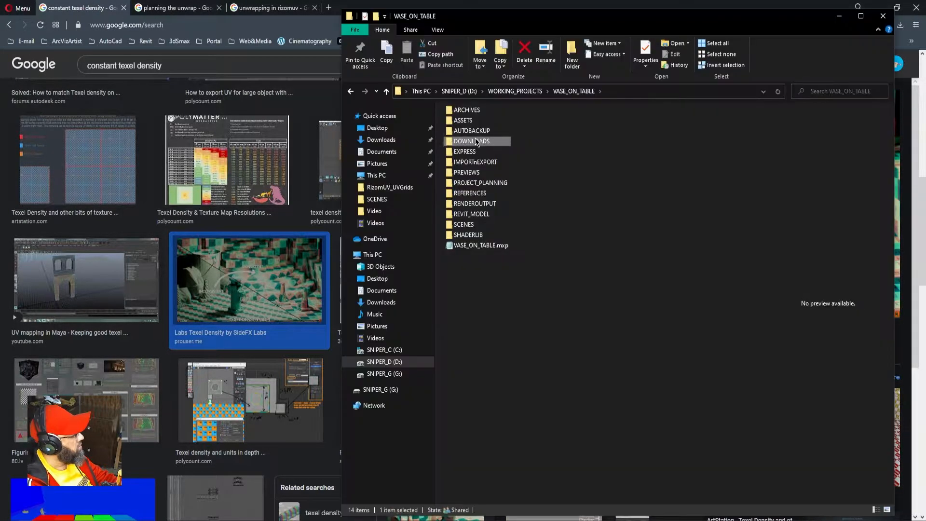
pyautogui.doubleClick(477, 142)
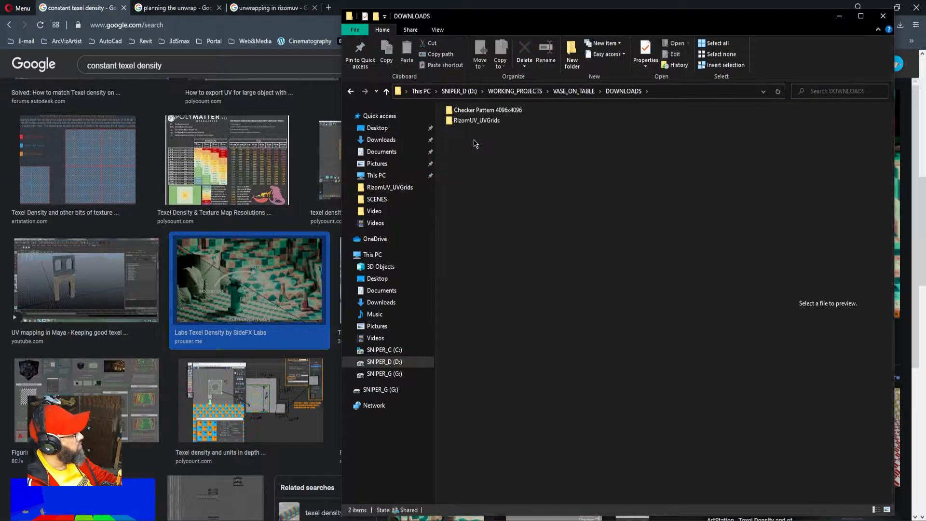
pyautogui.doubleClick(492, 112)
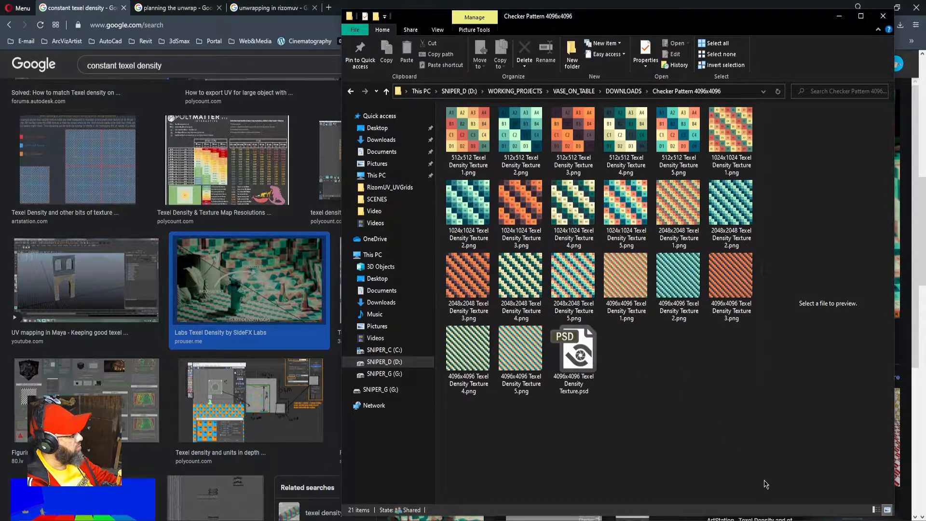
pyautogui.click(739, 520)
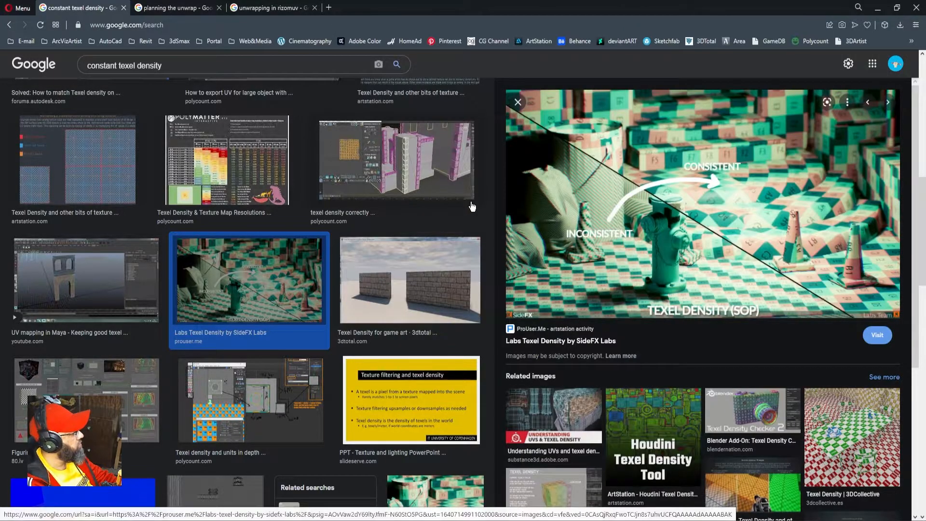
# Step: Open polycount.com in a new browser tab and go to its forums
pyautogui.click(330, 8)
pyautogui.write('polycount.com')
pyautogui.press('Return')
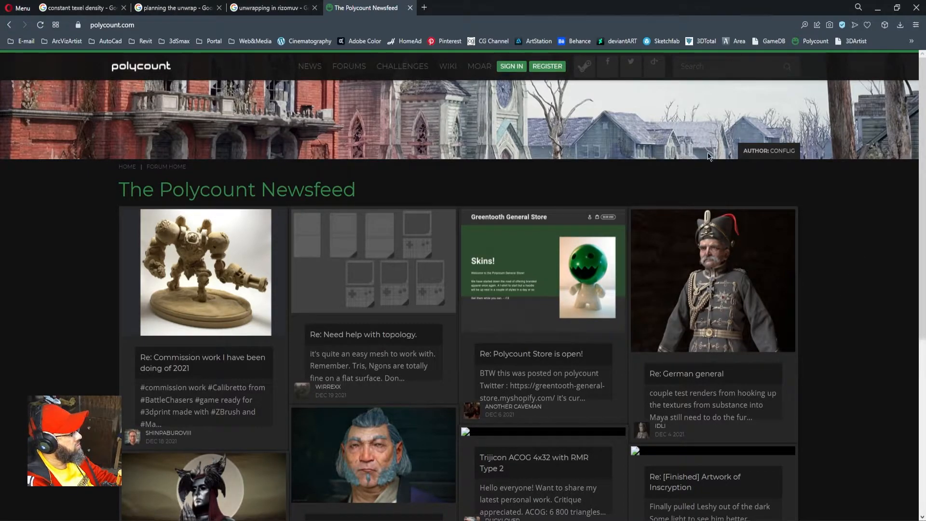
pyautogui.click(349, 66)
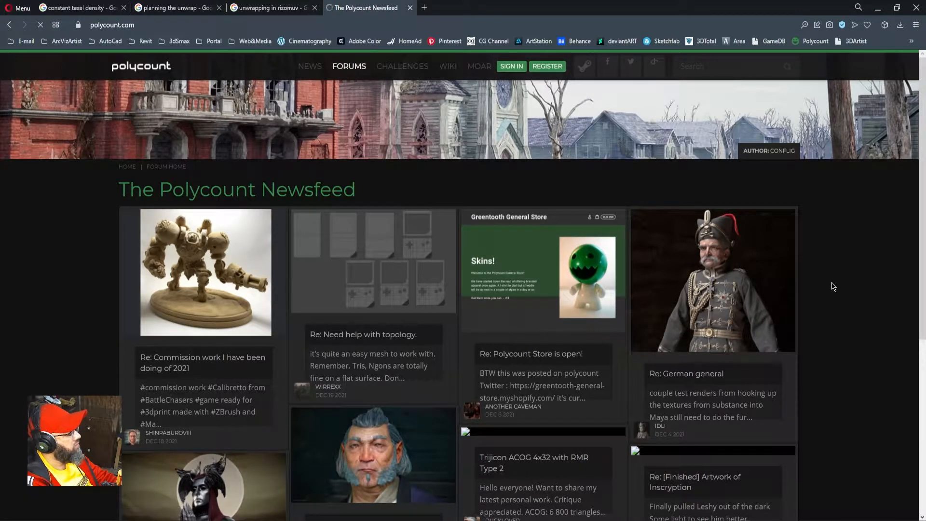
# Step: Switch to 3ds Max, set the viewport to High Quality, and select the physical material using 2048x2048 Texel Density Texture 1.png
pyautogui.hotkey('alt', 'Tab')
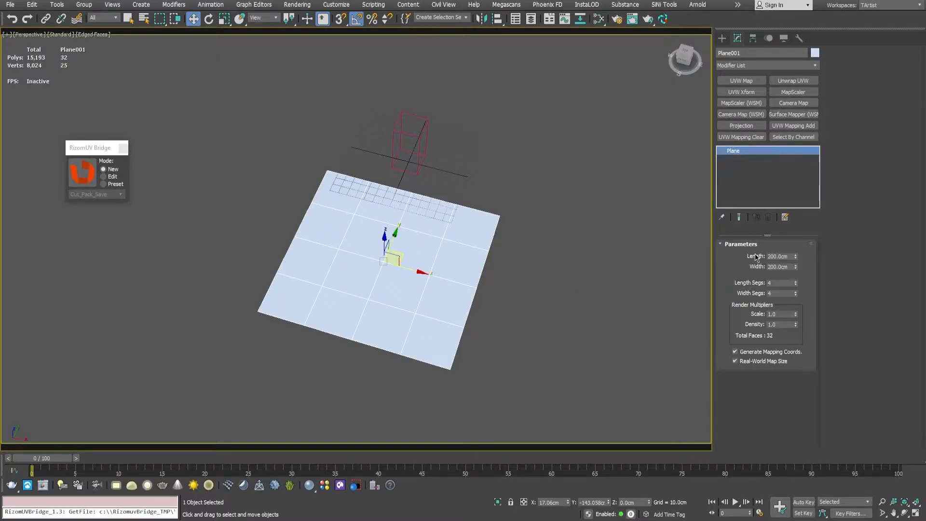
pyautogui.keyDown('alt'); pyautogui.moveTo(309, 266); pyautogui.dragTo(325, 246, button='middle'); pyautogui.keyUp('alt')
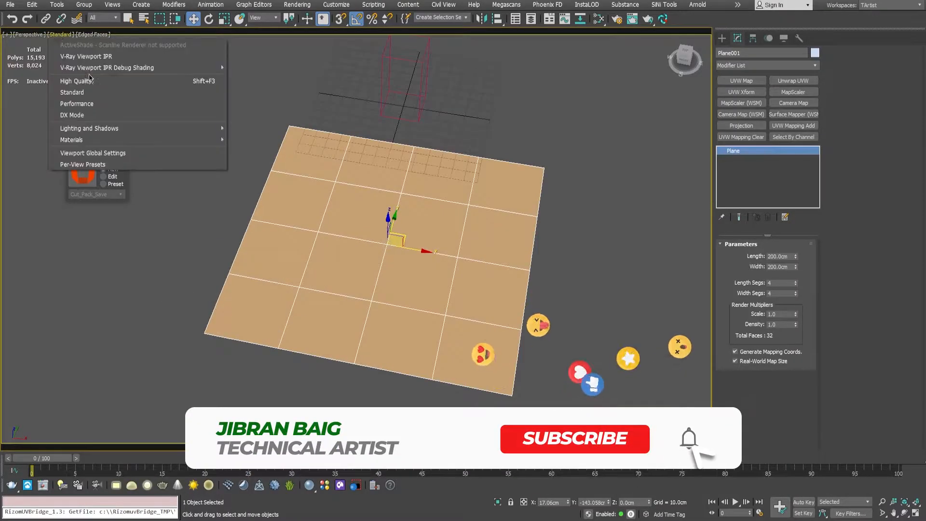
pyautogui.click(73, 81)
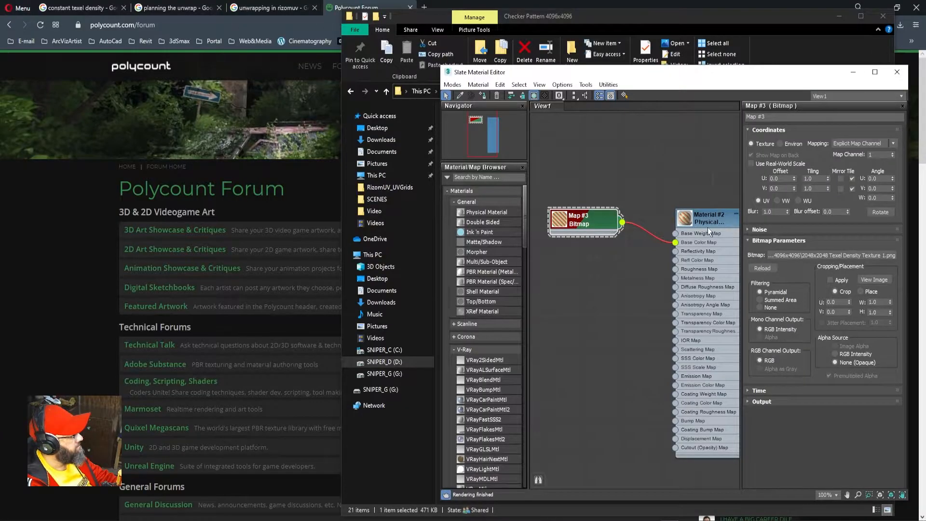
pyautogui.click(707, 227)
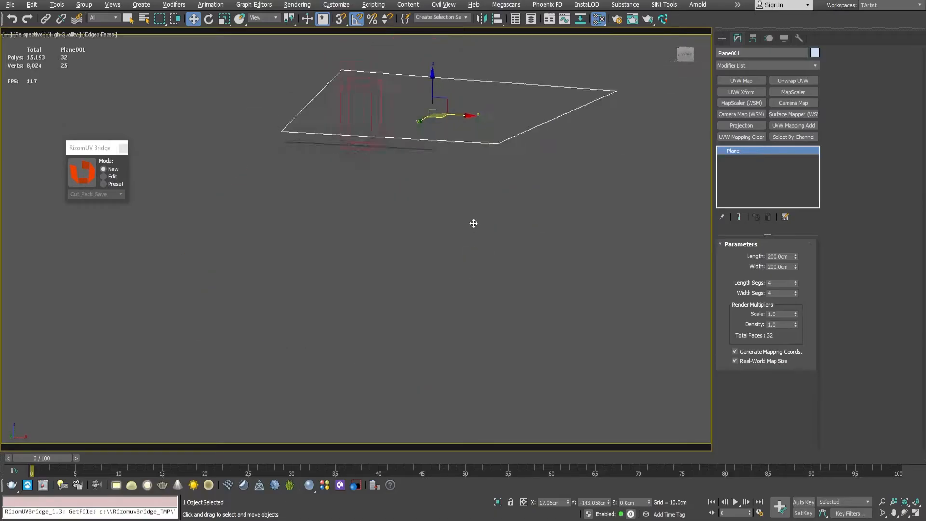
# Step: Apply a UVW Map modifier with 200 × 200 cm planar mapping to the plane and inspect the checker texture
pyautogui.keyDown('alt'); pyautogui.moveTo(474, 222); pyautogui.dragTo(437, 290, button='middle'); pyautogui.keyUp('alt')
pyautogui.scroll(-6, 437, 290)
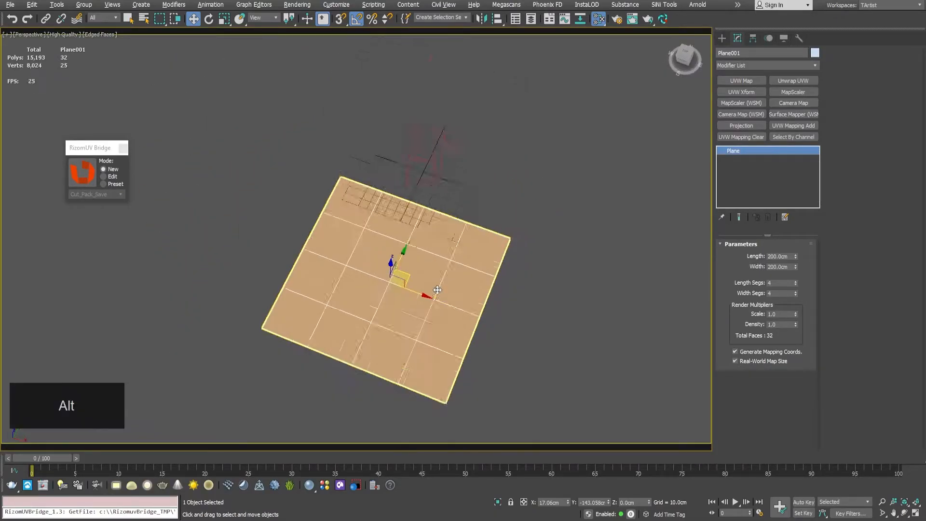
pyautogui.moveTo(294, 273); pyautogui.dragTo(304, 271, button='middle')
pyautogui.scroll(3, 489, 312)
pyautogui.scroll(4, 487, 314)
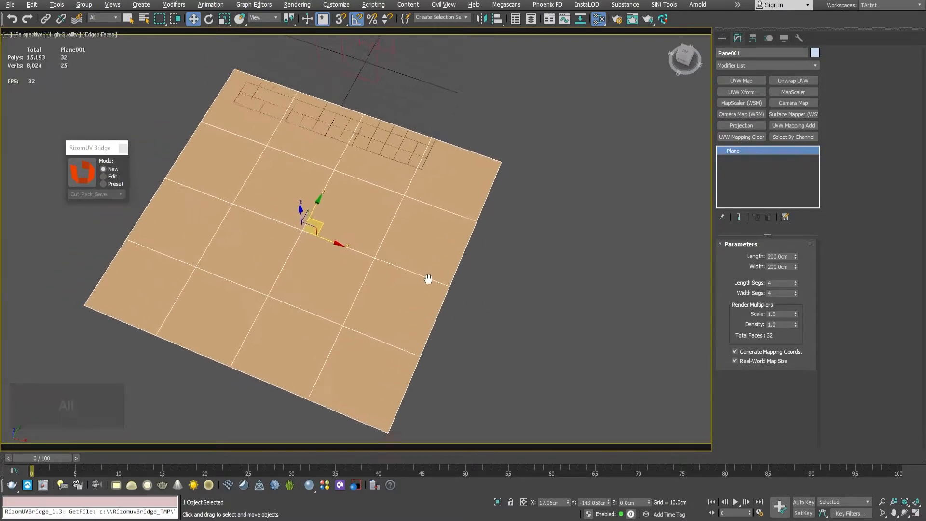
pyautogui.click(744, 81)
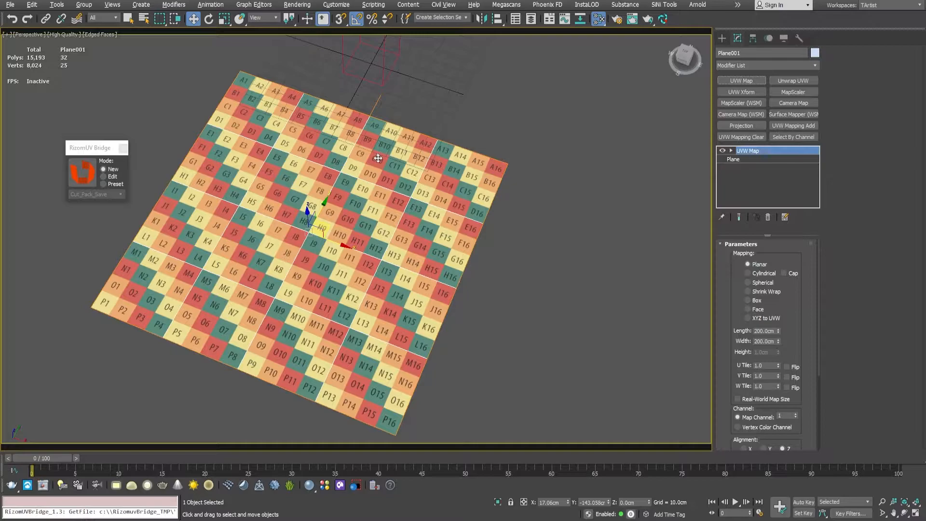
pyautogui.moveTo(364, 197)
pyautogui.keyDown('alt'); pyautogui.mouseDown(button='middle')
pyautogui.moveTo(389, 193)
pyautogui.moveTo(369, 202)
pyautogui.mouseUp(button='middle'); pyautogui.keyUp('alt')
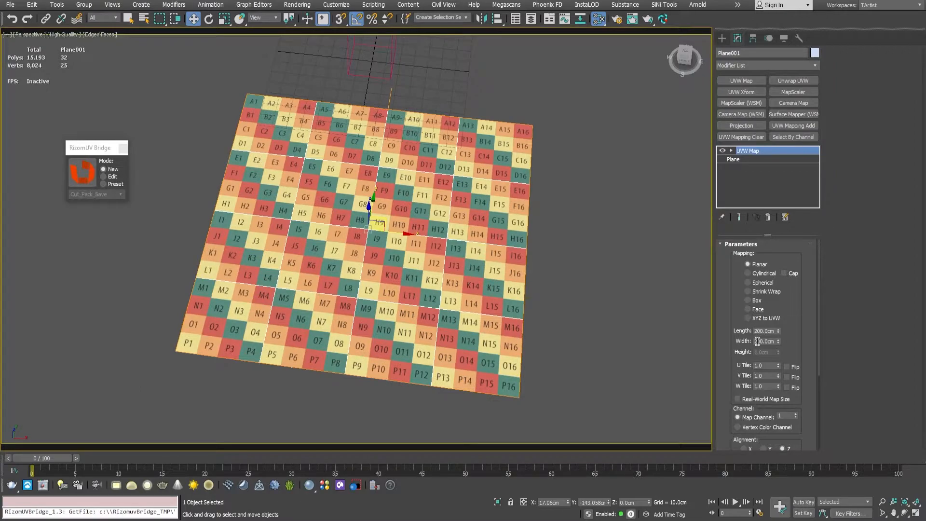
# Step: Switch the display units to US Standard, Feet w/Decimal Inches, and examine the plane's mapping dimensions
pyautogui.click(319, 5)
pyautogui.click(350, 169)
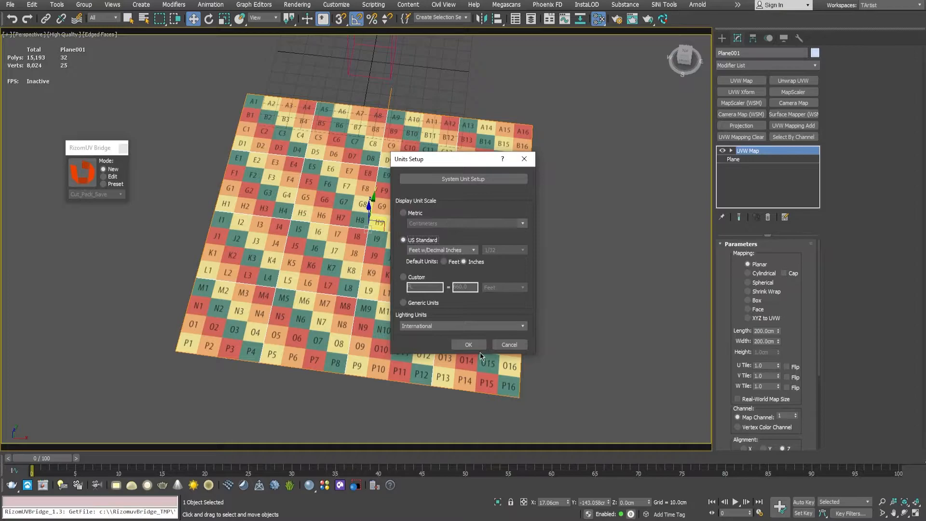
pyautogui.click(469, 345)
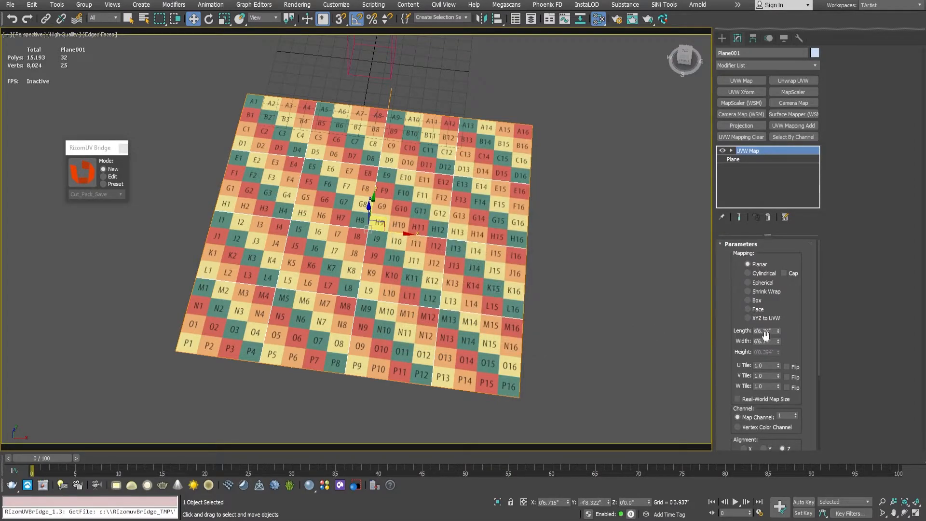
pyautogui.keyDown('alt'); pyautogui.moveTo(365, 240); pyautogui.dragTo(320, 8, button='middle'); pyautogui.keyUp('alt')
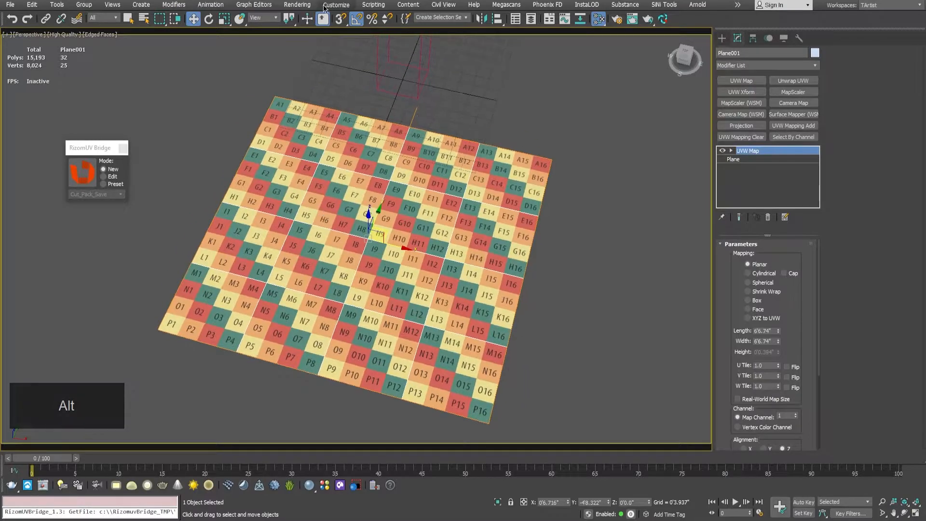
# Step: Set the display units to metric centimeters
pyautogui.click(328, 6)
pyautogui.click(344, 170)
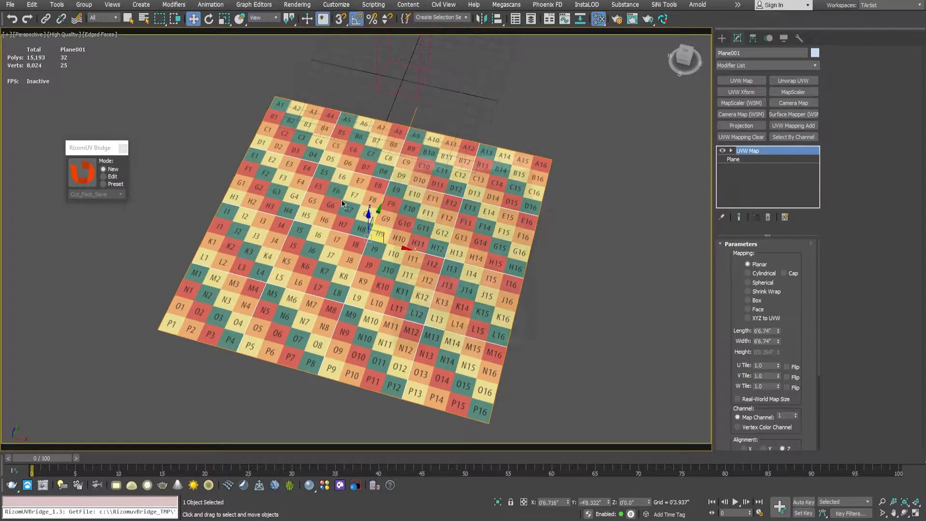
pyautogui.click(405, 214)
pyautogui.click(469, 344)
# Step: Clone the checkered plane and place the copy beside the original, about 206 cm away in the negative X direction
pyautogui.keyDown('alt'); pyautogui.moveTo(311, 237); pyautogui.dragTo(319, 218, button='middle'); pyautogui.keyUp('alt')
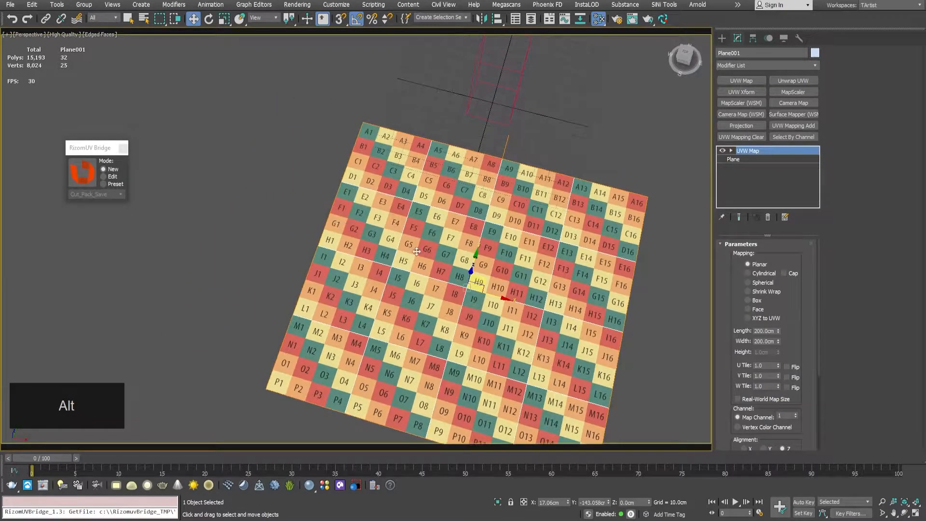
pyautogui.moveTo(494, 285)
pyautogui.keyDown('shift'); pyautogui.mouseDown()
pyautogui.moveTo(244, 200)
pyautogui.moveTo(172, 186)
pyautogui.moveTo(186, 199)
pyautogui.mouseUp(); pyautogui.keyUp('shift')
pyautogui.click(464, 301)
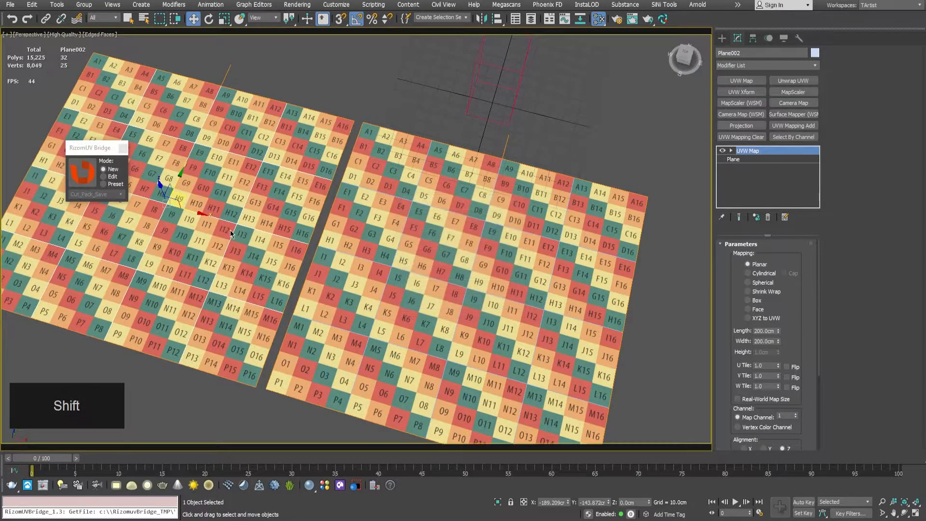
pyautogui.moveTo(231, 231); pyautogui.dragTo(274, 229, button='middle')
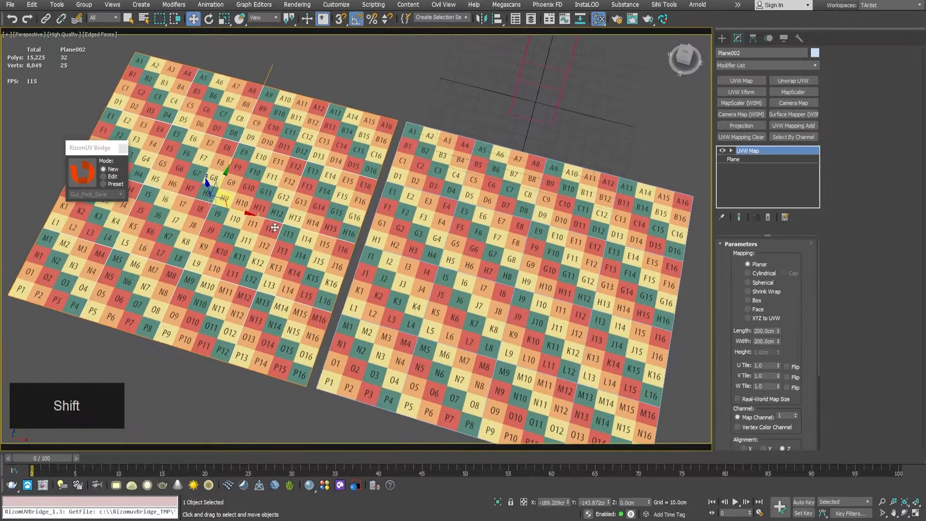
# Step: Remove the UVW Map modifier from the copied plane and scale it up uniformly to about 423 cm per side
pyautogui.click(769, 218)
pyautogui.keyDown('alt'); pyautogui.moveTo(290, 273); pyautogui.dragTo(286, 247, button='middle'); pyautogui.keyUp('alt')
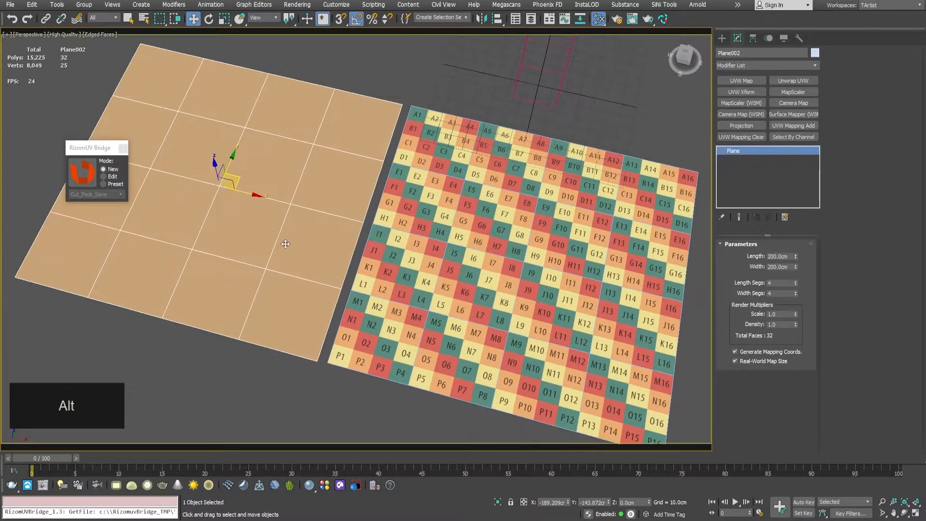
pyautogui.press('r')
pyautogui.moveTo(227, 183); pyautogui.dragTo(232, 138)
pyautogui.press('w')
pyautogui.keyDown('alt'); pyautogui.moveTo(308, 178); pyautogui.dragTo(271, 126, button='middle'); pyautogui.keyUp('alt')
pyautogui.keyDown('alt'); pyautogui.moveTo(300, 193); pyautogui.dragTo(266, 192, button='middle'); pyautogui.keyUp('alt')
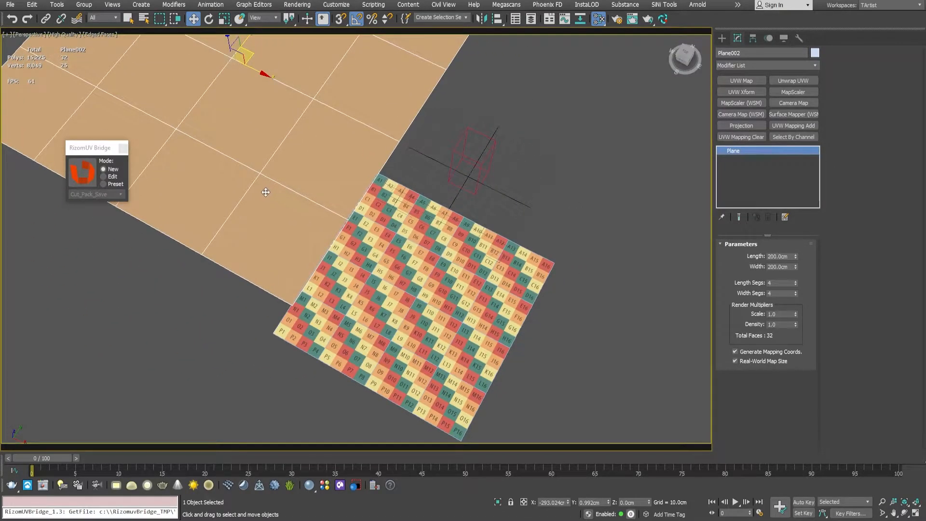
# Step: Relocate the enlarged plane's pivot to its corner nearest the smaller plane using vertex snapping
pyautogui.press('Insert')
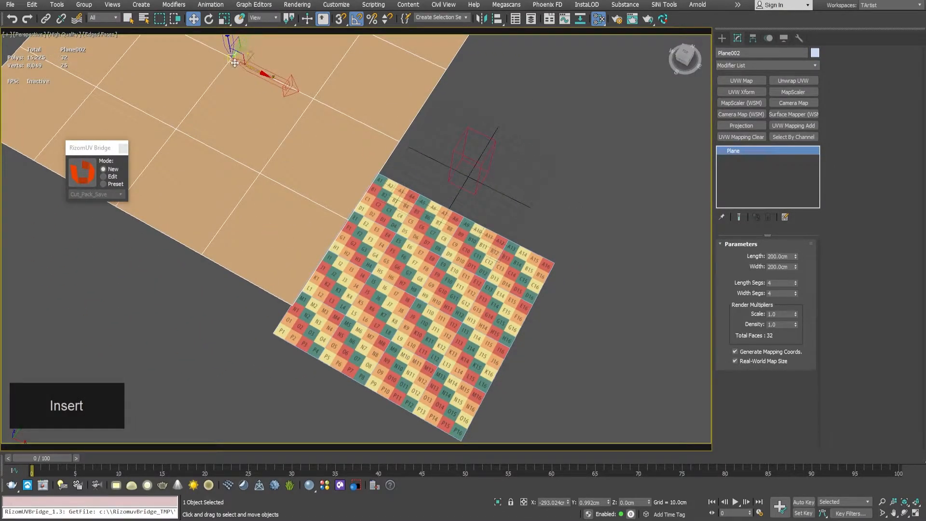
pyautogui.moveTo(269, 92); pyautogui.dragTo(300, 294)
pyautogui.press('s')
pyautogui.keyDown('alt'); pyautogui.moveTo(207, 249); pyautogui.dragTo(233, 223, button='middle'); pyautogui.keyUp('alt')
pyautogui.press('Insert')
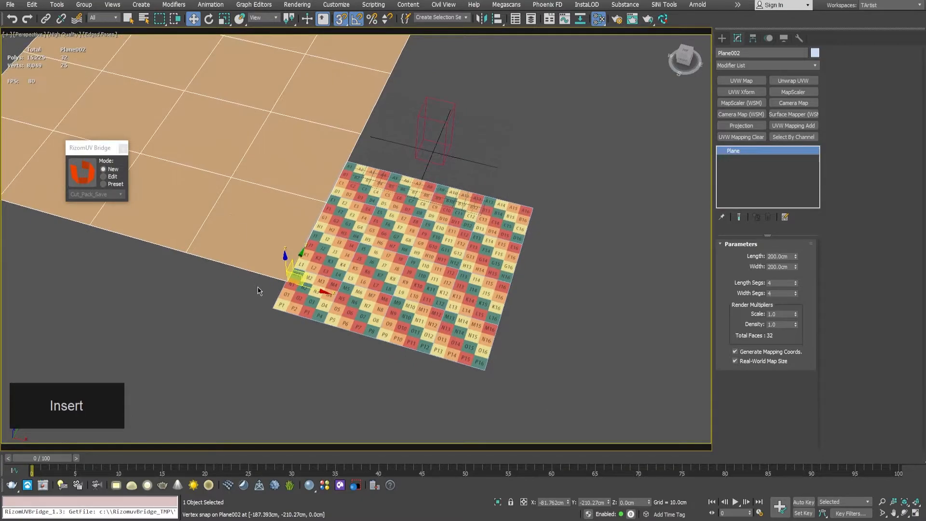
# Step: Move the enlarged plane by its corner pivot so it snaps onto the matching corner of the smaller plane
pyautogui.press('space')
pyautogui.press('space')
pyautogui.click(289, 288)
pyautogui.moveTo(288, 283); pyautogui.dragTo(264, 303)
pyautogui.keyDown('alt'); pyautogui.moveTo(206, 252); pyautogui.dragTo(290, 239, button='middle'); pyautogui.keyUp('alt')
pyautogui.press('space')
pyautogui.click(241, 251)
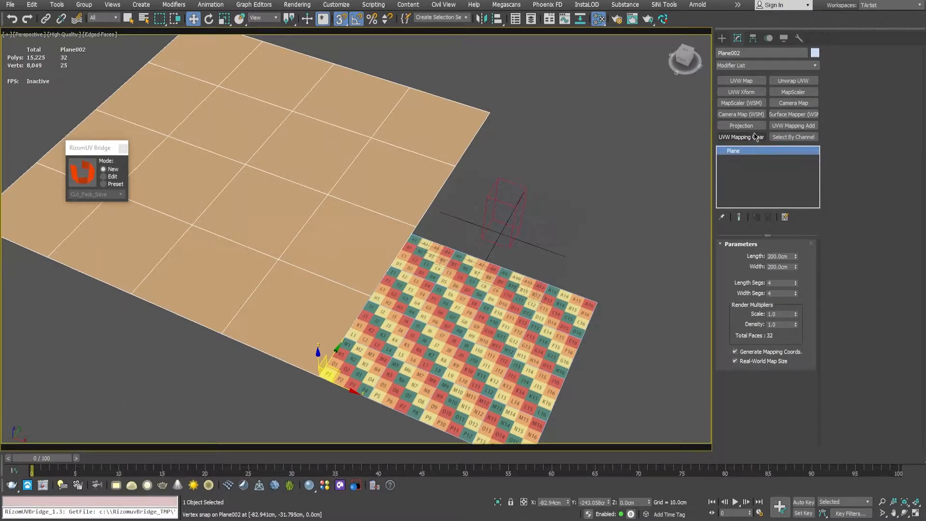
# Step: Apply a UVW Map modifier to the enlarged plane, examine its mapping dimensions and checker size, and remove the modifier
pyautogui.click(742, 81)
pyautogui.keyDown('alt'); pyautogui.moveTo(382, 181); pyautogui.dragTo(311, 179, button='middle'); pyautogui.keyUp('alt')
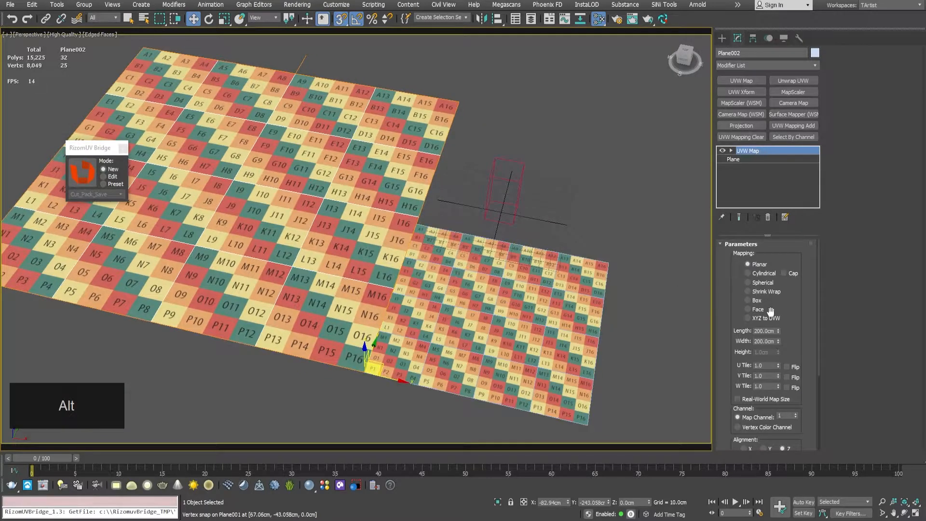
pyautogui.doubleClick(765, 331)
pyautogui.doubleClick(762, 341)
pyautogui.moveTo(364, 271); pyautogui.dragTo(353, 246, button='middle')
pyautogui.scroll(5, 353, 252)
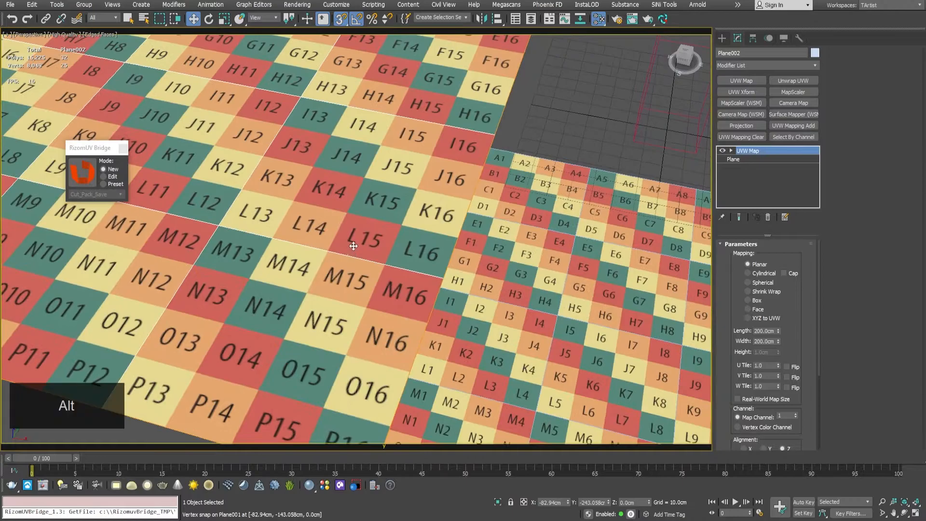
pyautogui.scroll(-3, 354, 246)
pyautogui.click(768, 219)
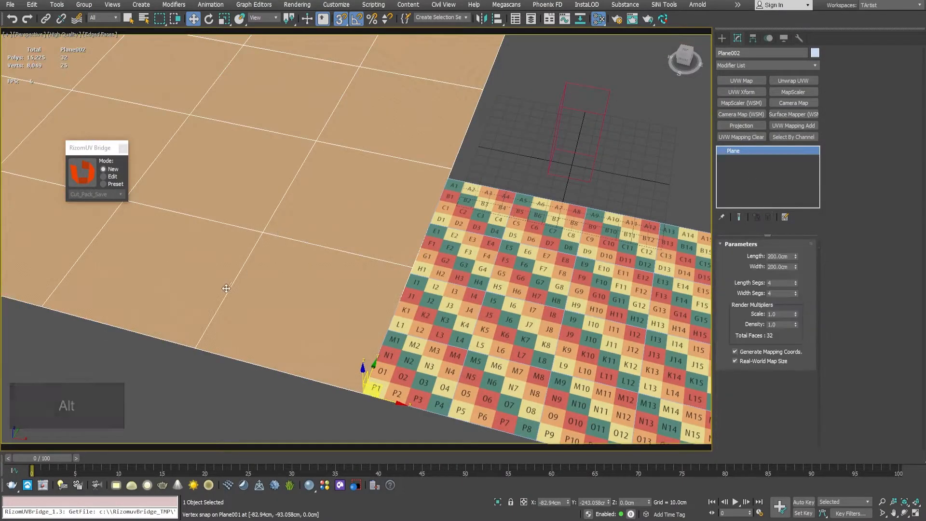
pyautogui.moveTo(321, 182); pyautogui.dragTo(311, 219, button='middle')
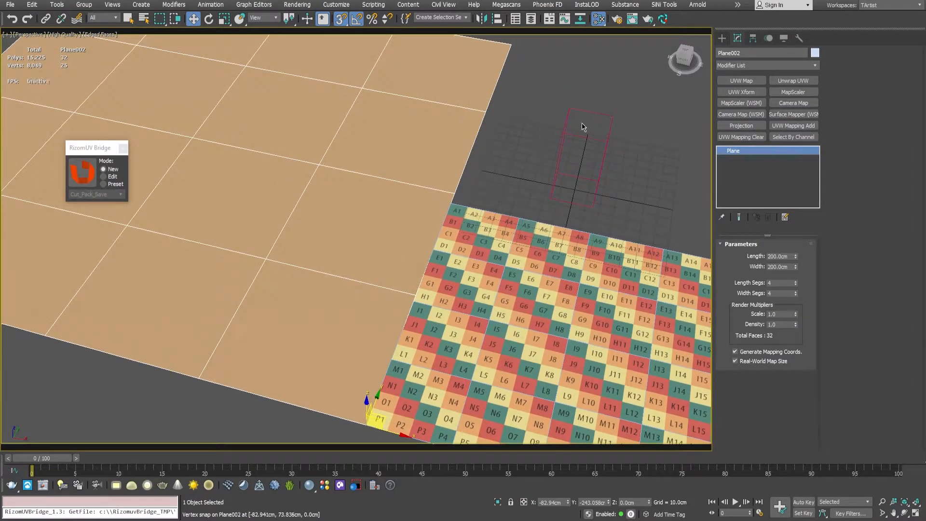
pyautogui.click(753, 94)
pyautogui.click(741, 81)
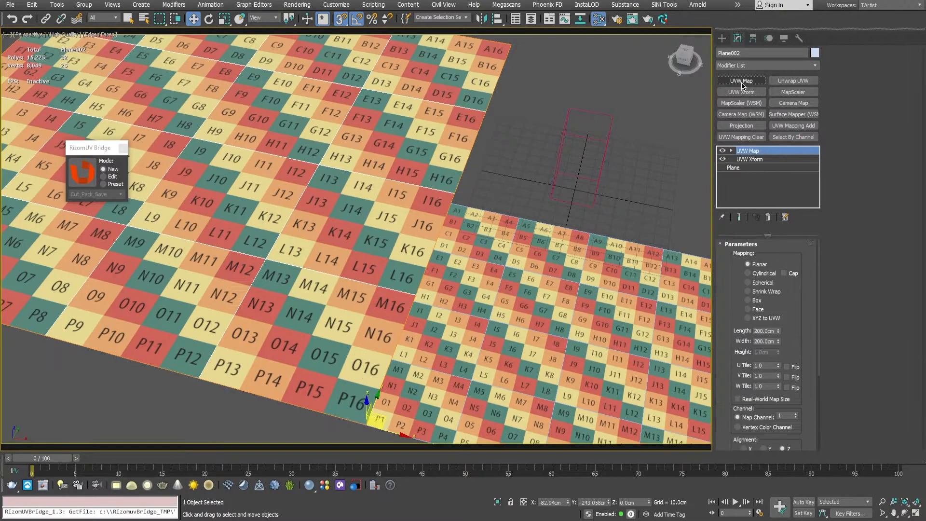
pyautogui.hotkey('ctrl', 'z')
# Step: Run the Reset XForm utility on the enlarged plane and return to its modifier stack
pyautogui.click(798, 39)
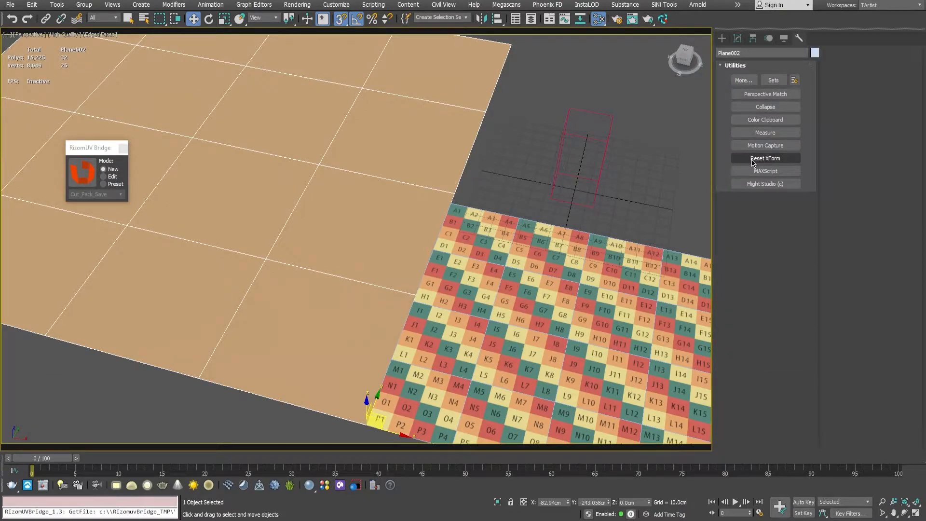
pyautogui.click(753, 159)
pyautogui.click(763, 218)
pyautogui.click(738, 38)
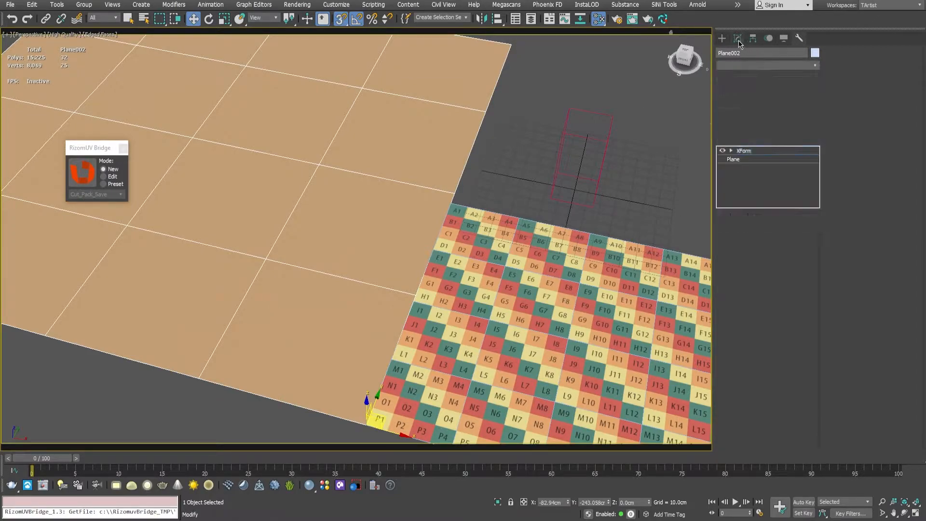
# Step: Check the scale values of the enlarged plane and of the smaller plane
pyautogui.moveTo(307, 179); pyautogui.dragTo(314, 185, button='middle')
pyautogui.scroll(-3, 307, 188)
pyautogui.press('r')
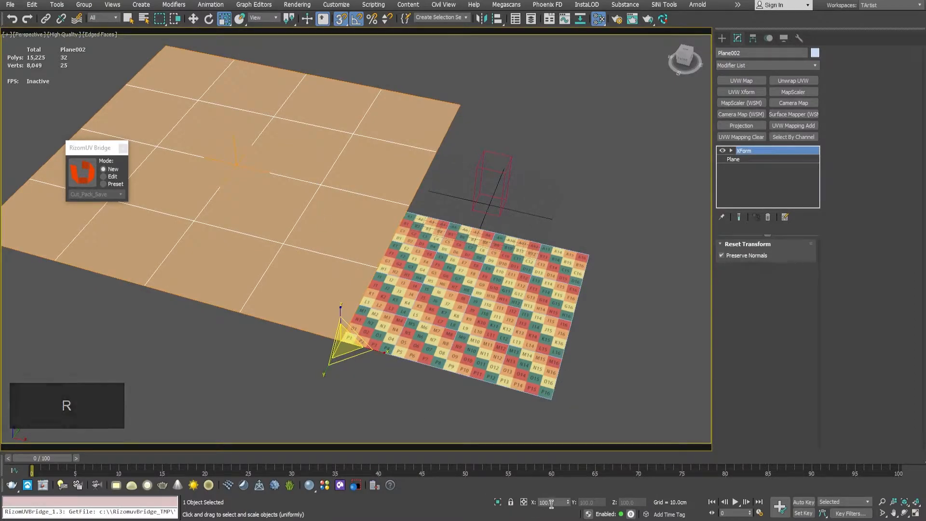
pyautogui.click(465, 338)
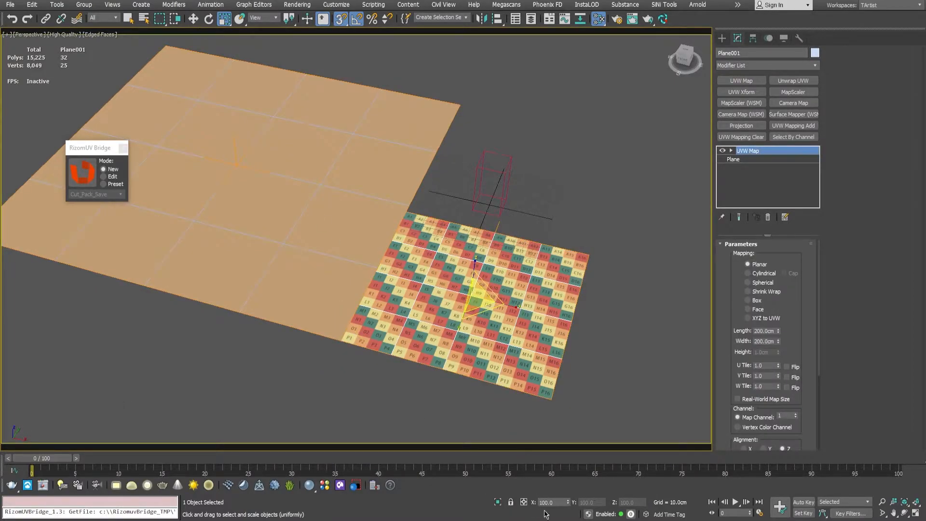
pyautogui.moveTo(287, 210); pyautogui.dragTo(296, 222, button='middle')
pyautogui.click(297, 222)
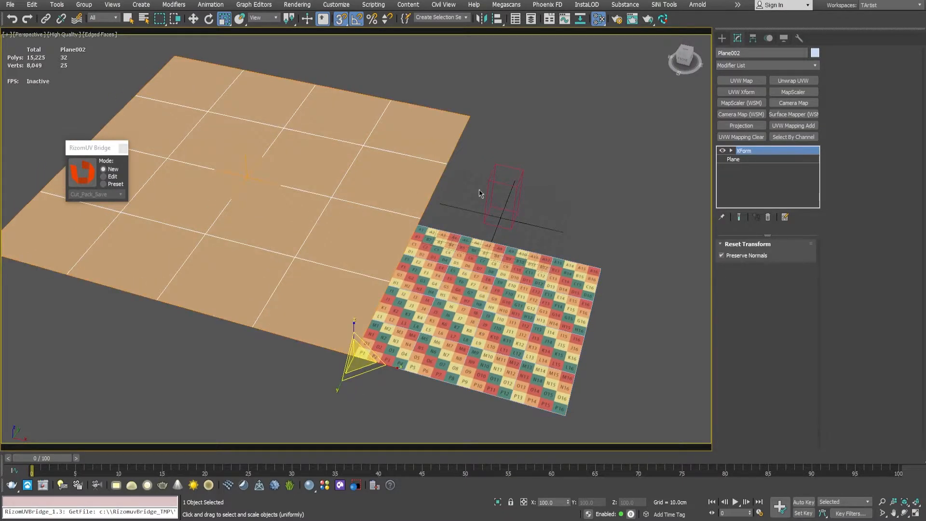
# Step: Apply a UVW Map modifier to the enlarged plane with the planar mapping length and width set to 200 cm
pyautogui.click(742, 81)
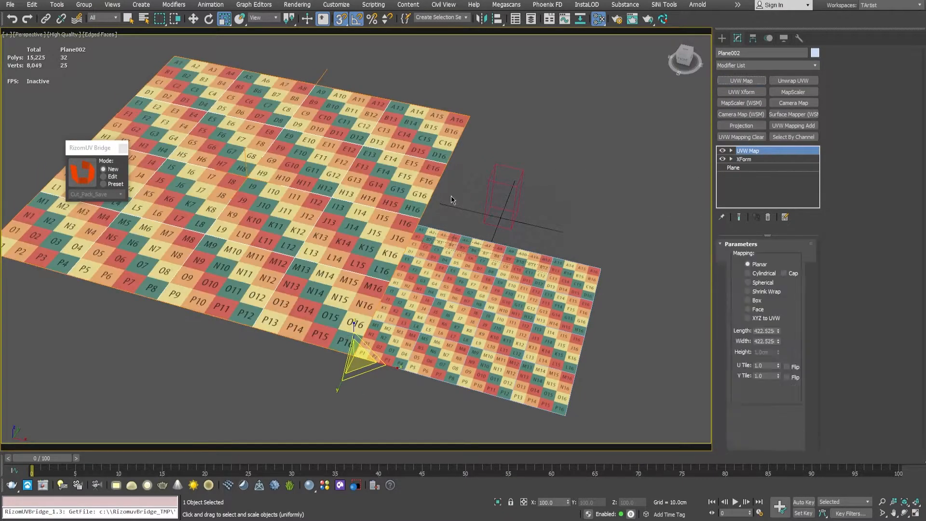
pyautogui.scroll(3, 317, 258)
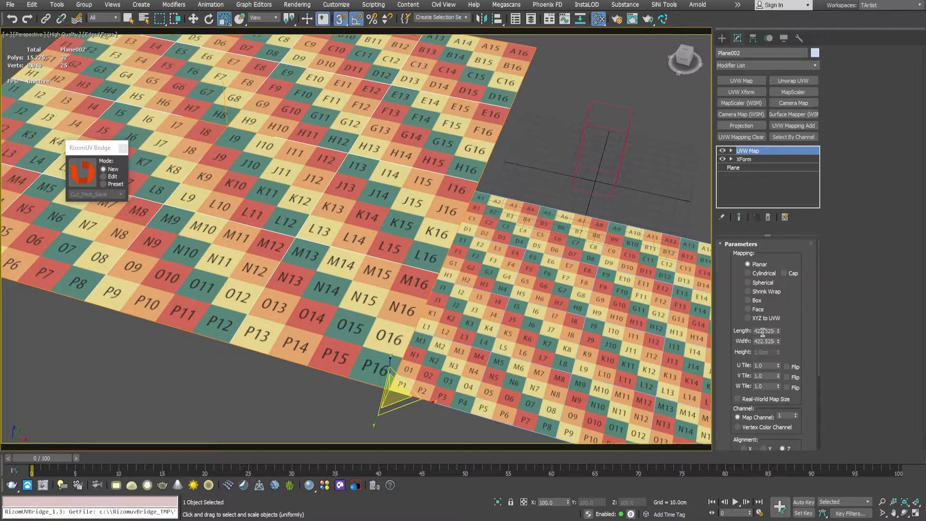
pyautogui.write('200')
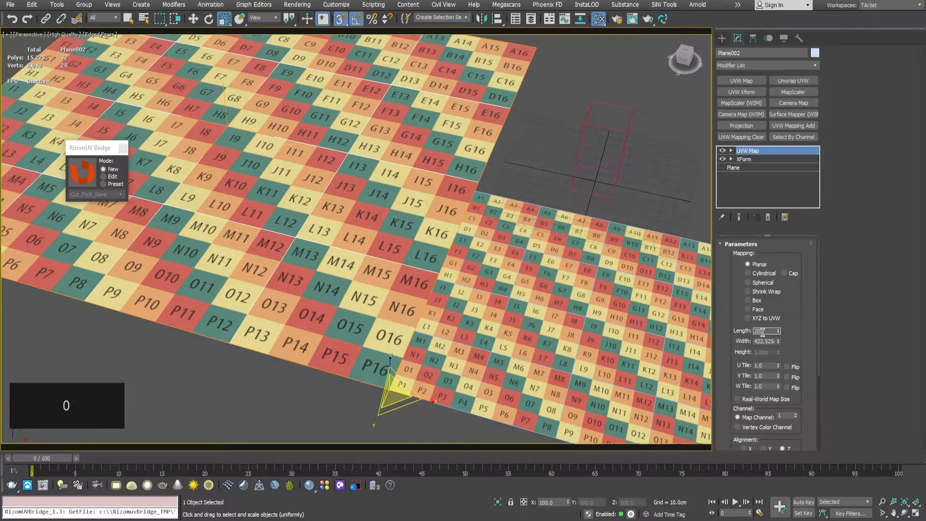
pyautogui.press('Tab')
pyautogui.write('2')
pyautogui.press('Return')
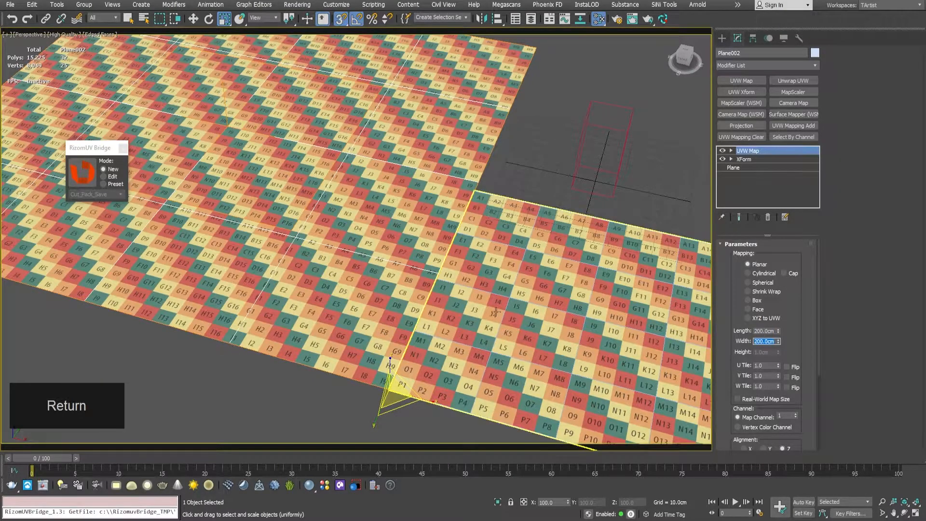
# Step: Examine the checker size and alignment along the seam between the two planes
pyautogui.keyDown('alt'); pyautogui.moveTo(374, 274); pyautogui.dragTo(347, 234, button='middle'); pyautogui.keyUp('alt')
pyautogui.scroll(3, 375, 318)
pyautogui.press('w')
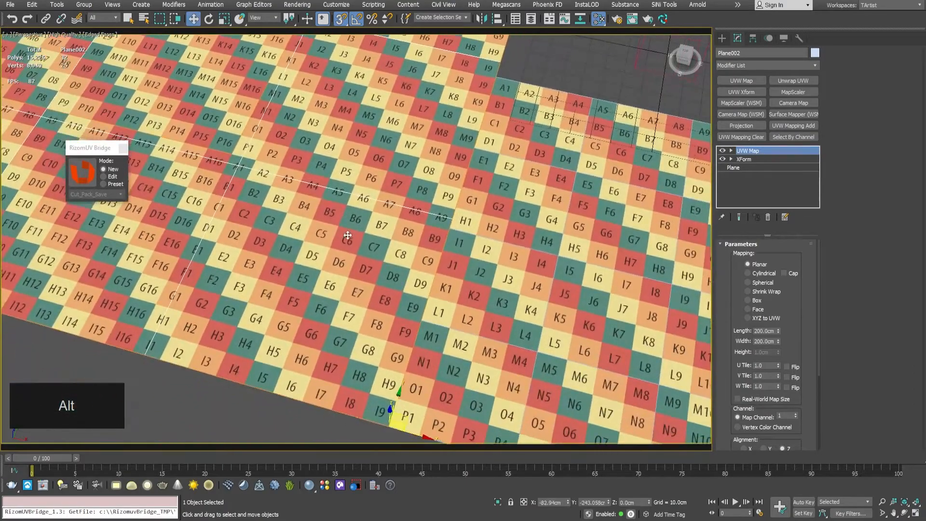
pyautogui.moveTo(358, 348); pyautogui.dragTo(379, 301, button='middle')
pyautogui.scroll(4, 362, 333)
pyautogui.moveTo(444, 307); pyautogui.dragTo(435, 297, button='middle')
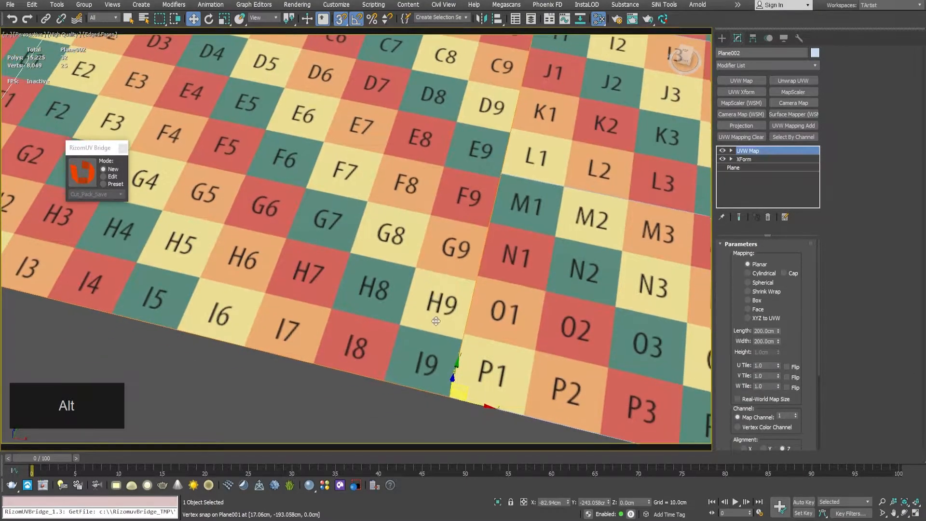
pyautogui.scroll(-5, 381, 251)
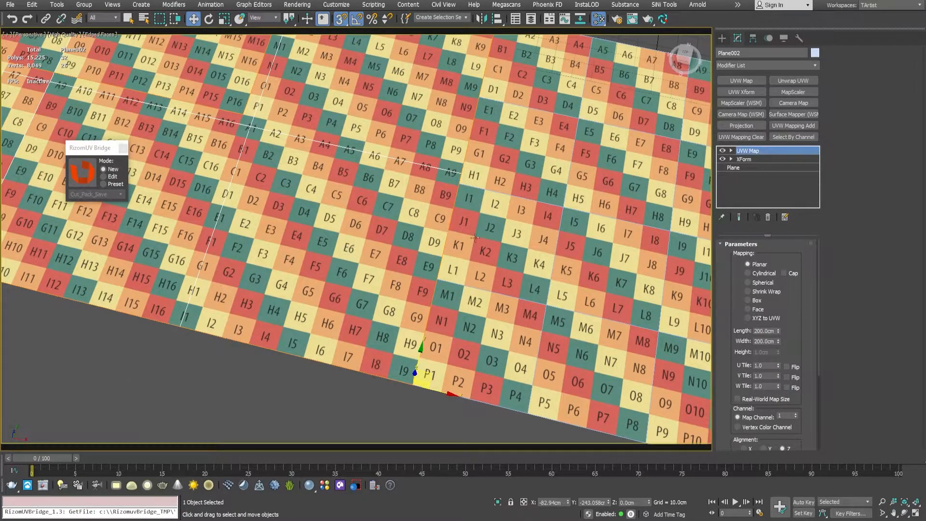
# Step: Move the enlarged plane's UVW Map gizmo to about X -195, Y -96, Z -117 cm and turn snapping off
pyautogui.click(731, 151)
pyautogui.click(757, 160)
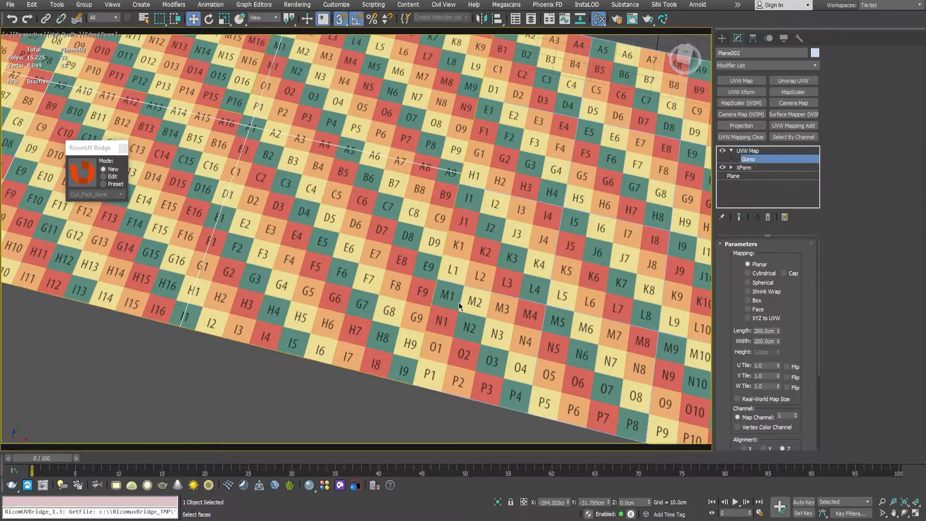
pyautogui.scroll(-6, 326, 215)
pyautogui.moveTo(322, 210); pyautogui.dragTo(313, 219, button='middle')
pyautogui.moveTo(259, 152); pyautogui.dragTo(306, 185)
pyautogui.press('s')
pyautogui.scroll(4, 326, 319)
pyautogui.scroll(3, 305, 207)
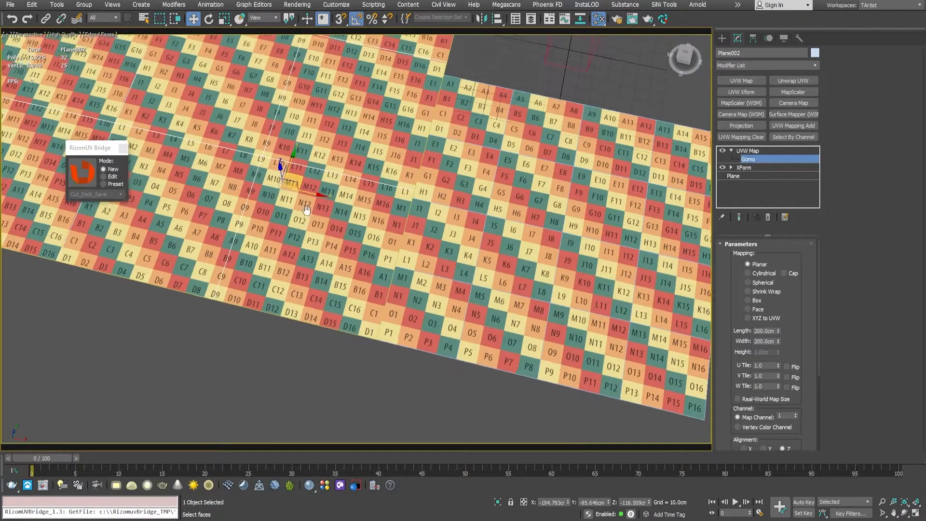
# Step: In the Top view, move the mapping gizmo to about X -183, Y -143 cm so the checker rows of both planes line up
pyautogui.press('t')
pyautogui.press('F3')
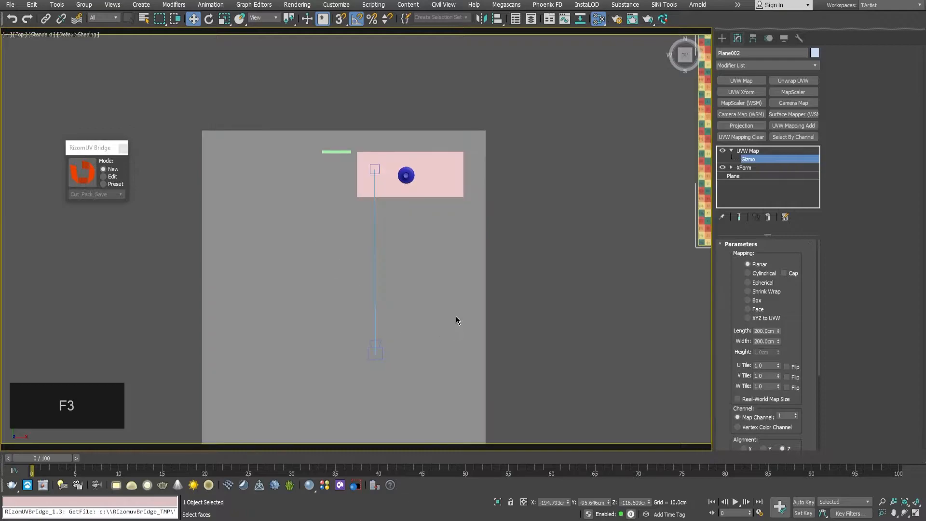
pyautogui.press('z')
pyautogui.press('F3')
pyautogui.scroll(3, 485, 346)
pyautogui.moveTo(484, 344); pyautogui.dragTo(477, 328, button='middle')
pyautogui.moveTo(335, 132); pyautogui.dragTo(354, 209)
pyautogui.moveTo(396, 231); pyautogui.dragTo(407, 236, button='middle')
pyautogui.press('F3')
pyautogui.moveTo(425, 270); pyautogui.dragTo(419, 251, button='middle')
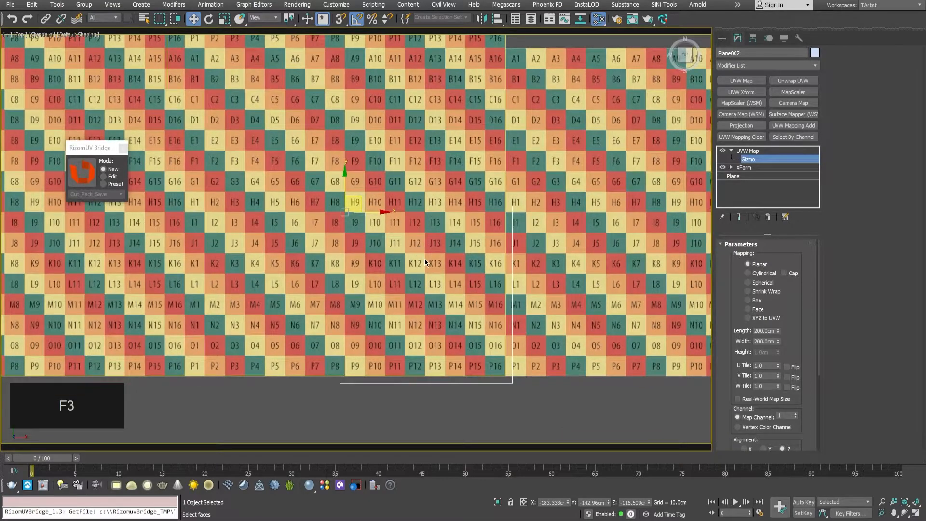
# Step: Inspect the continuity of the checker pattern across both planes in the perspective view
pyautogui.press('p')
pyautogui.keyDown('alt'); pyautogui.moveTo(389, 277); pyautogui.dragTo(372, 253, button='middle'); pyautogui.keyUp('alt')
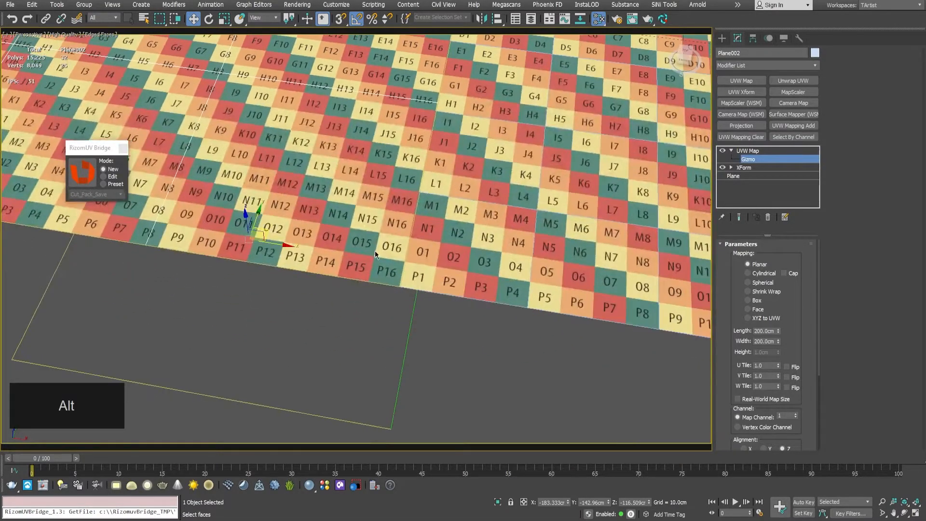
pyautogui.moveTo(379, 156); pyautogui.dragTo(350, 277, button='middle')
pyautogui.moveTo(363, 182); pyautogui.dragTo(365, 216, button='middle')
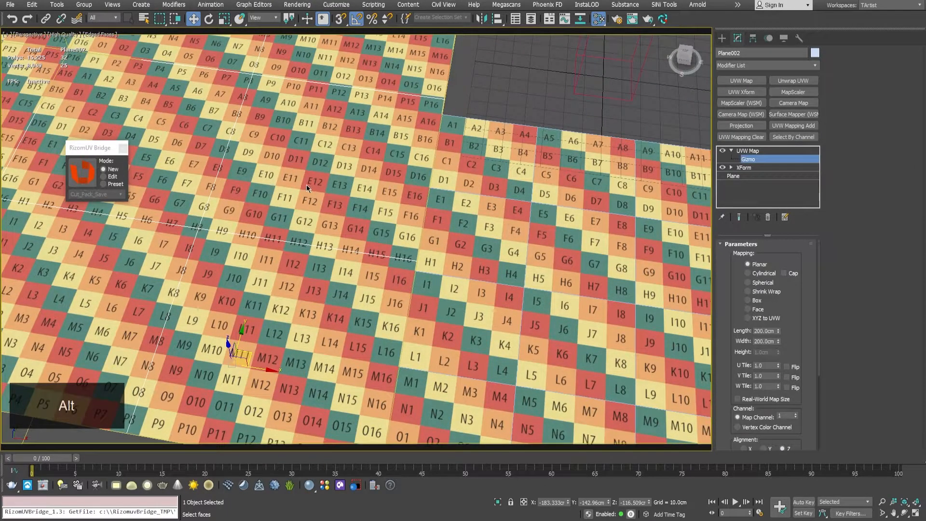
pyautogui.keyDown('alt'); pyautogui.moveTo(316, 201); pyautogui.dragTo(367, 197, button='middle'); pyautogui.keyUp('alt')
pyautogui.scroll(-3, 364, 178)
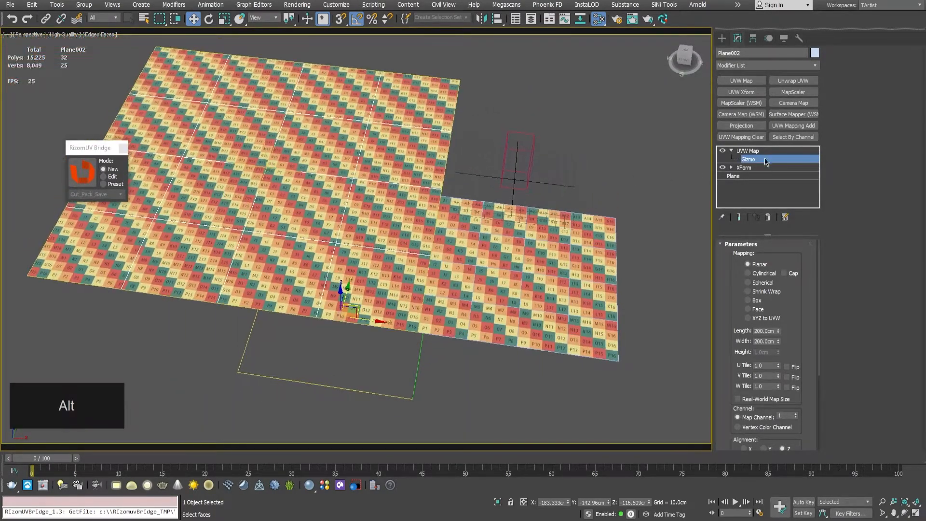
# Step: Leave gizmo editing and return to the top level of the enlarged plane's UVW Map modifier
pyautogui.click(753, 151)
pyautogui.click(733, 150)
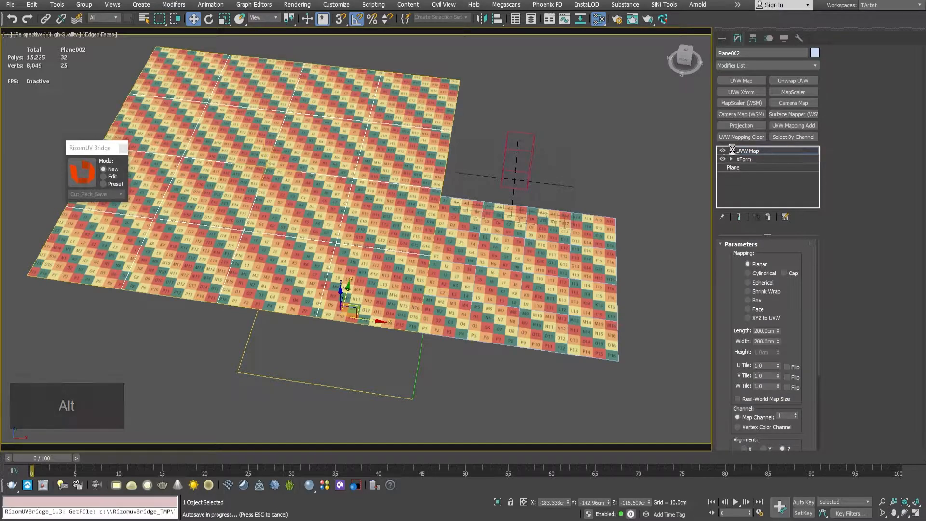
pyautogui.rightClick(487, 265)
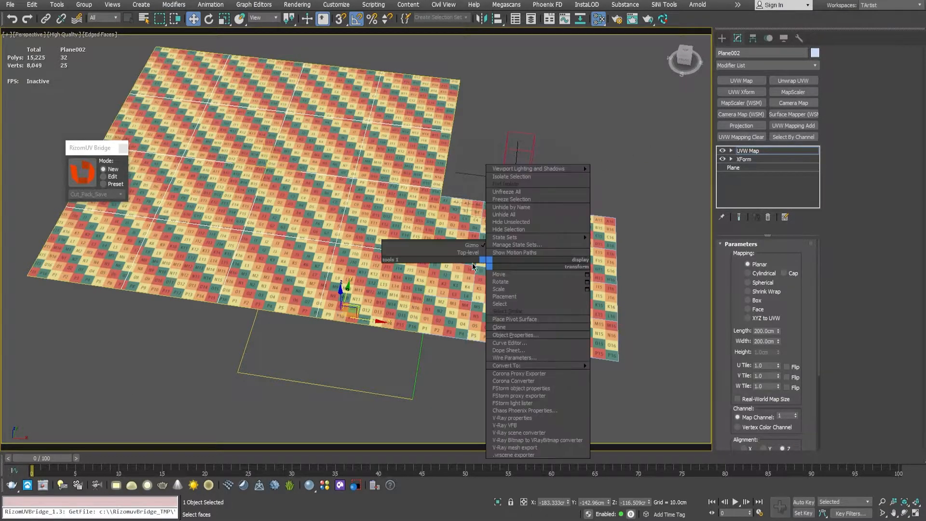
pyautogui.click(468, 253)
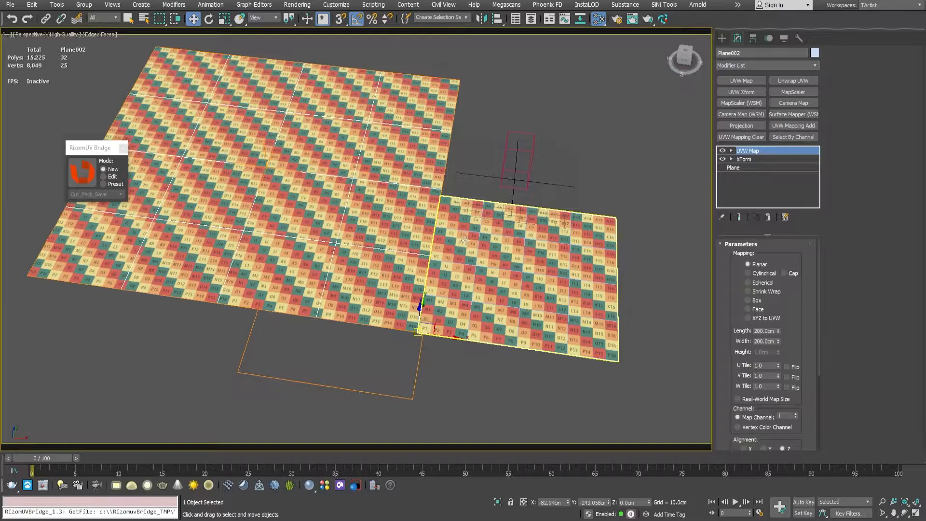
# Step: Select each plane in turn and compare their mapping dimensions and checker texture
pyautogui.click(466, 240)
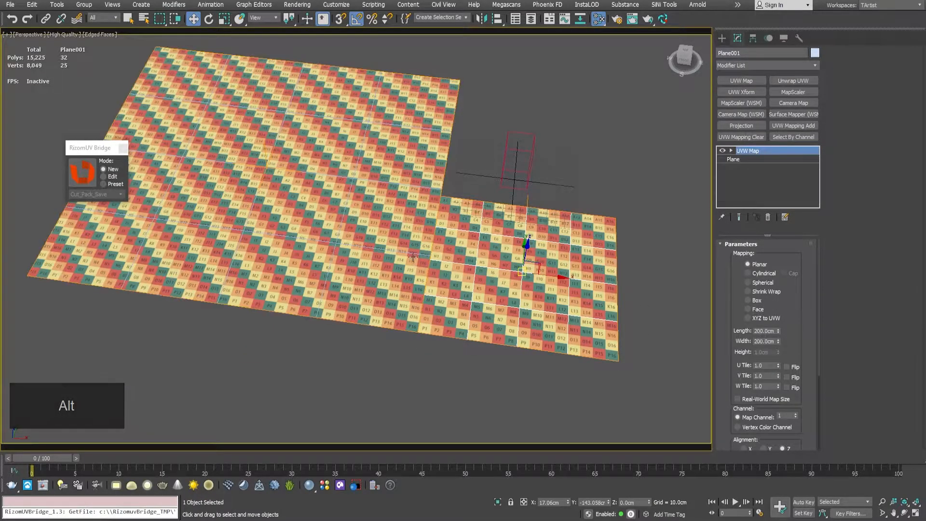
pyautogui.keyDown('alt'); pyautogui.moveTo(413, 262); pyautogui.dragTo(436, 260, button='middle'); pyautogui.keyUp('alt')
pyautogui.click(382, 229)
pyautogui.keyDown('alt'); pyautogui.moveTo(382, 229); pyautogui.dragTo(343, 240, button='middle'); pyautogui.keyUp('alt')
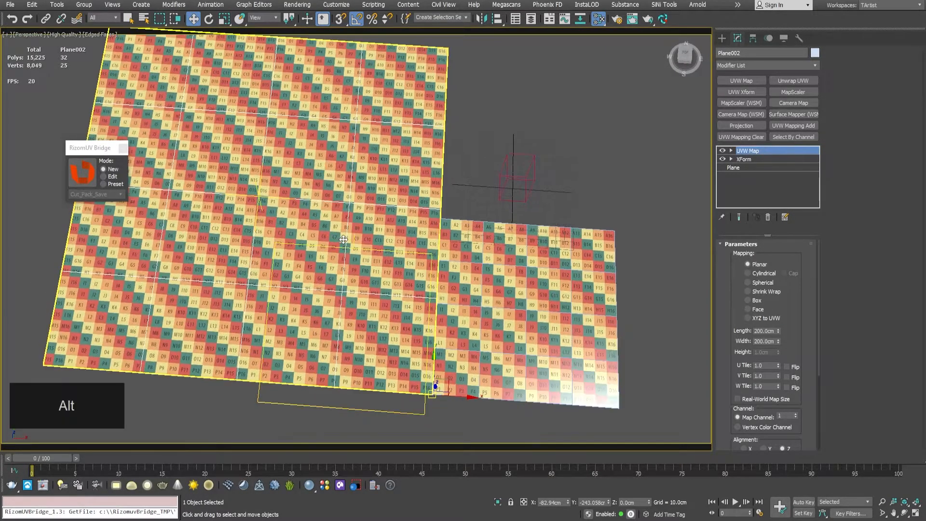
pyautogui.keyDown('alt'); pyautogui.moveTo(369, 278); pyautogui.dragTo(346, 233, button='middle'); pyautogui.keyUp('alt')
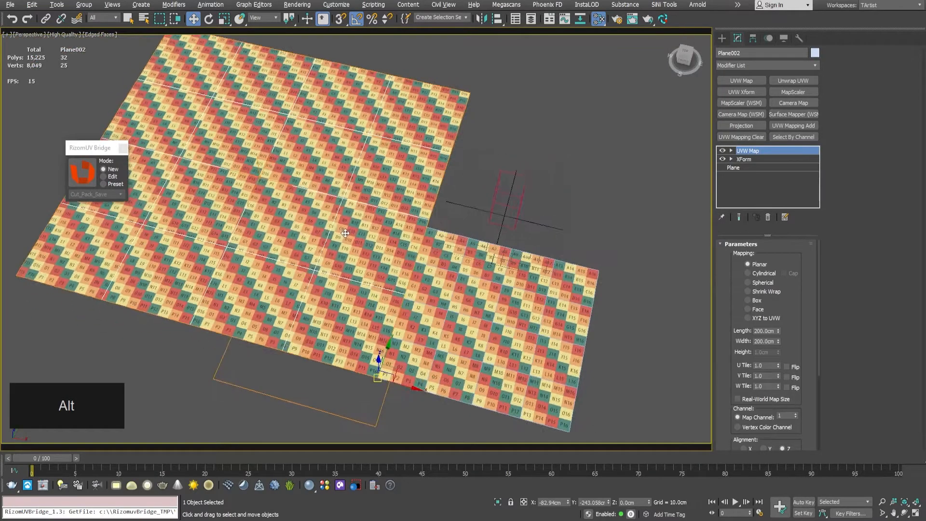
# Step: Clone the original 200 cm plane as an independent copy beside it, at about X 238, Y -143 cm
pyautogui.keyDown('alt'); pyautogui.moveTo(296, 163); pyautogui.dragTo(344, 255, button='middle'); pyautogui.keyUp('alt')
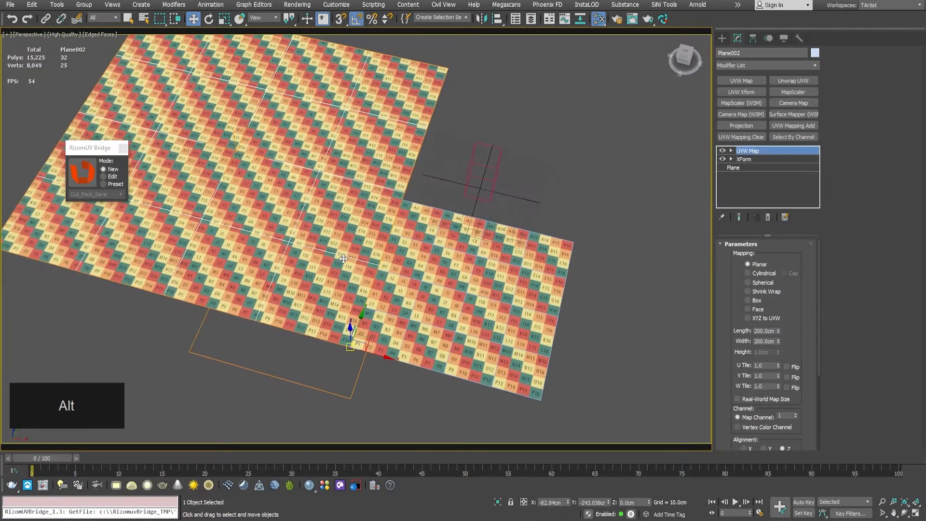
pyautogui.scroll(3, 340, 248)
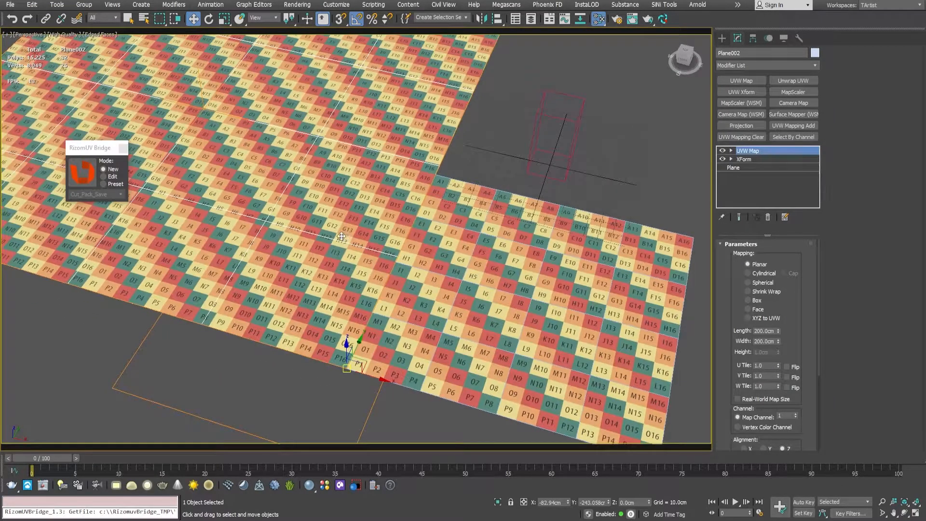
pyautogui.keyDown('alt'); pyautogui.moveTo(342, 236); pyautogui.dragTo(451, 258, button='middle'); pyautogui.keyUp('alt')
pyautogui.scroll(-3, 393, 245)
pyautogui.click(532, 264)
pyautogui.moveTo(530, 259); pyautogui.dragTo(407, 245, button='middle')
pyautogui.keyDown('shift'); pyautogui.moveTo(327, 213); pyautogui.dragTo(535, 223); pyautogui.keyUp('shift')
pyautogui.click(462, 302)
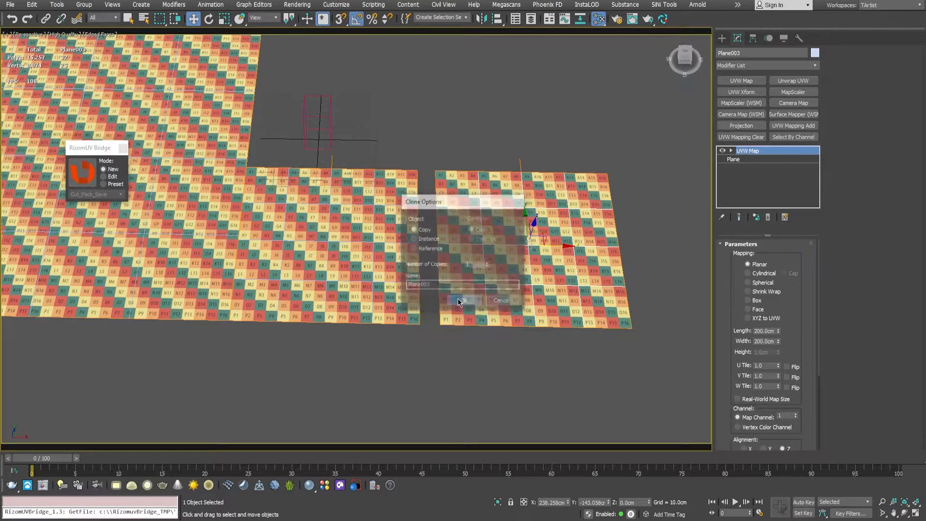
# Step: Set the base length and width of the copied plane to 100 cm
pyautogui.click(733, 160)
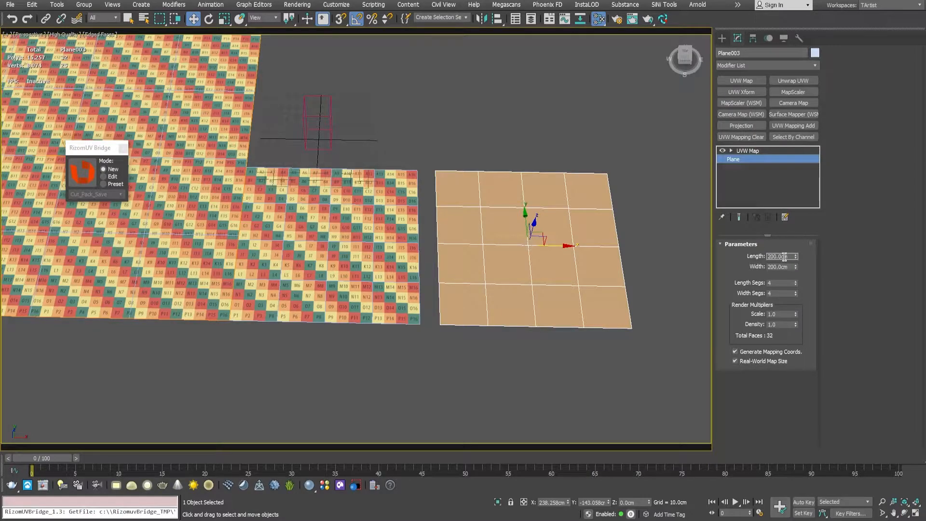
pyautogui.write('100')
pyautogui.press('Tab')
pyautogui.write('100')
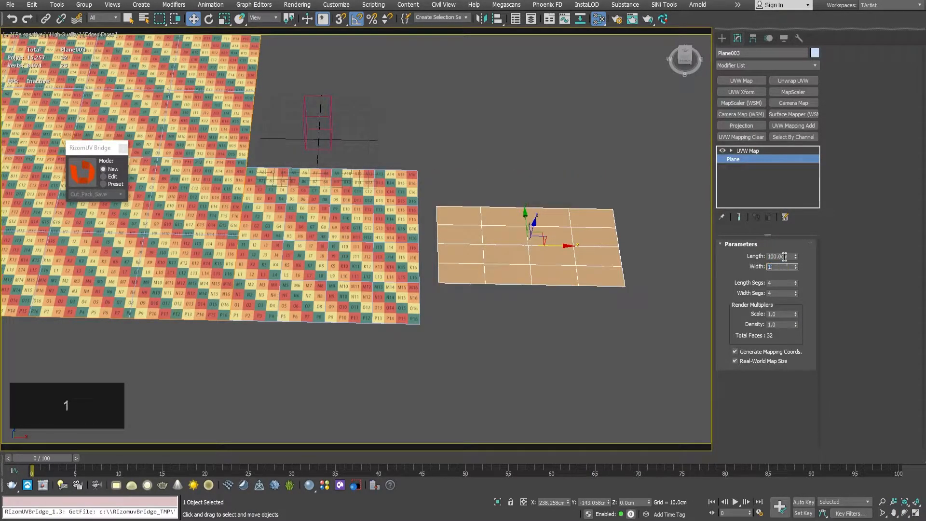
pyautogui.press('Return')
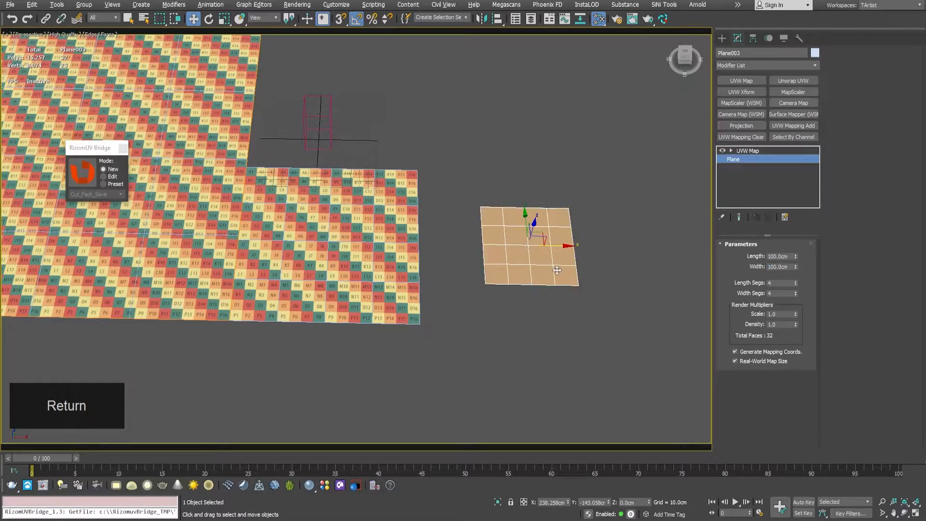
pyautogui.keyDown('alt'); pyautogui.moveTo(557, 270); pyautogui.dragTo(561, 274, button='middle'); pyautogui.keyUp('alt')
# Step: Try resizing the enlarged plane through its base Plane parameters, with a length of 400 cm
pyautogui.click(328, 247)
pyautogui.keyDown('alt'); pyautogui.moveTo(226, 239); pyautogui.dragTo(571, 244, button='middle'); pyautogui.keyUp('alt')
pyautogui.click(343, 244)
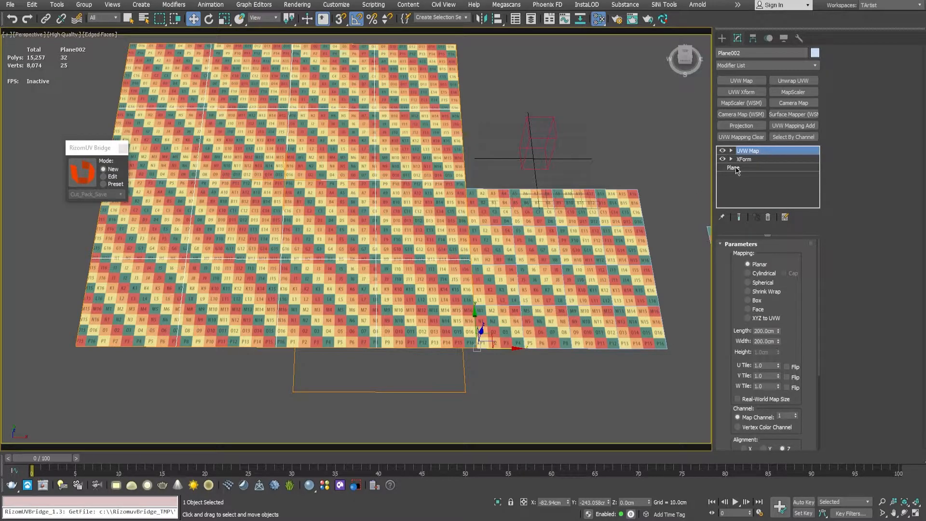
pyautogui.click(735, 168)
pyautogui.click(784, 257)
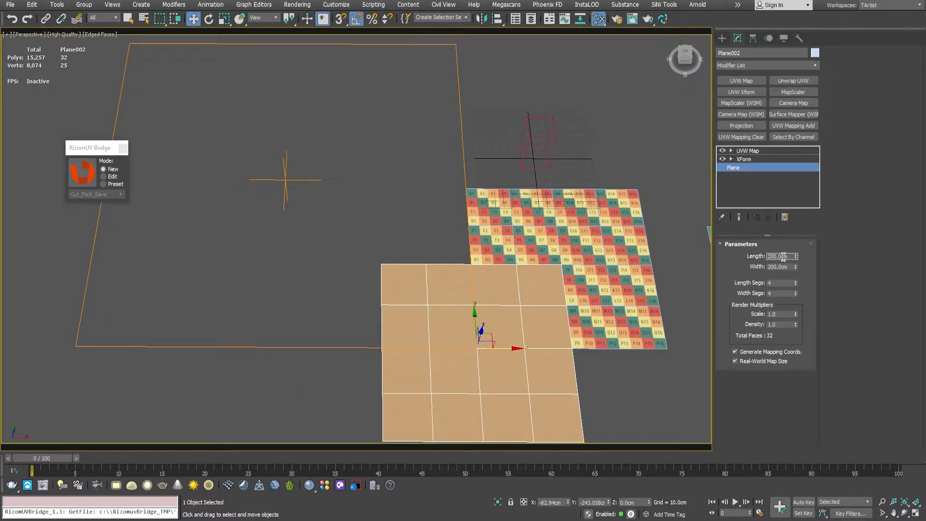
pyautogui.write('400')
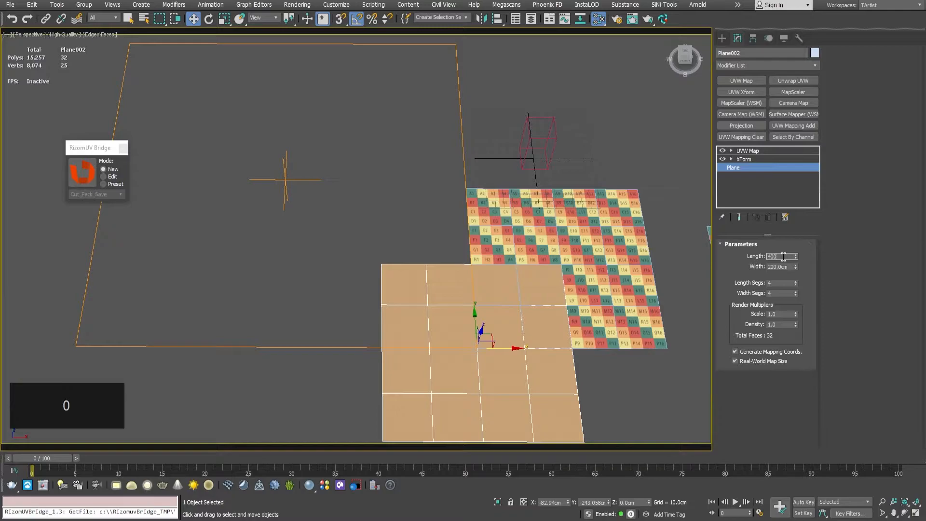
pyautogui.press('Tab')
pyautogui.write('4')
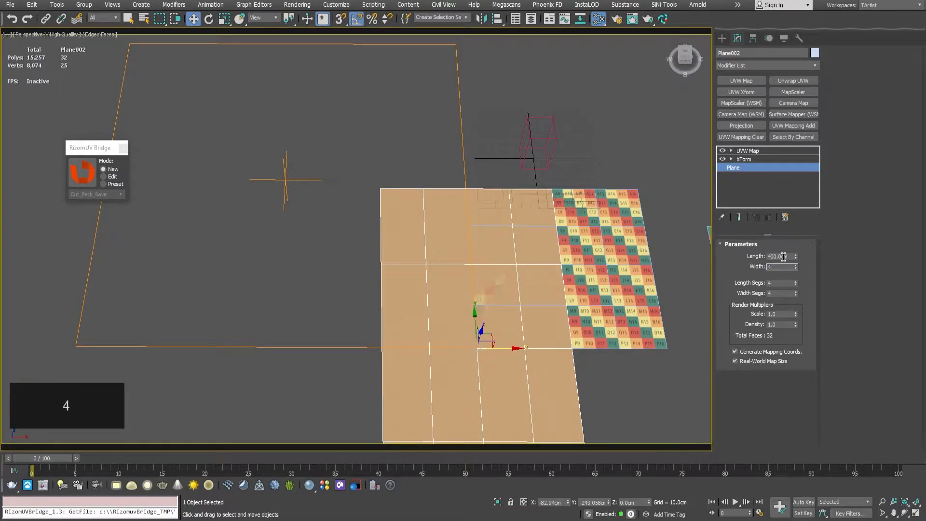
pyautogui.press('Return')
# Step: Delete the enlarged plane and clone the 200 cm plane to about X -261, Y -143 cm in its place
pyautogui.press('Delete')
pyautogui.click(503, 258)
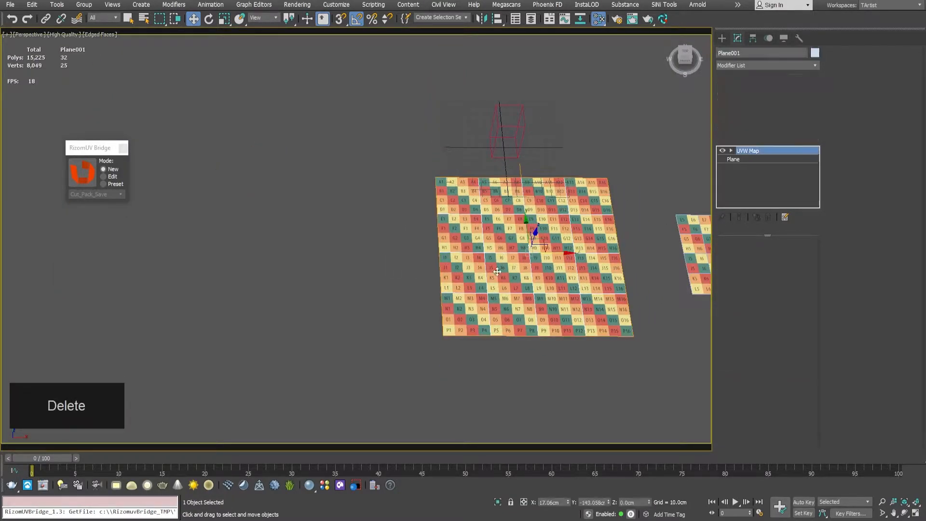
pyautogui.keyDown('alt'); pyautogui.moveTo(573, 272); pyautogui.dragTo(570, 279, button='middle'); pyautogui.keyUp('alt')
pyautogui.keyDown('shift'); pyautogui.moveTo(461, 267); pyautogui.dragTo(205, 263); pyautogui.keyUp('shift')
pyautogui.click(456, 303)
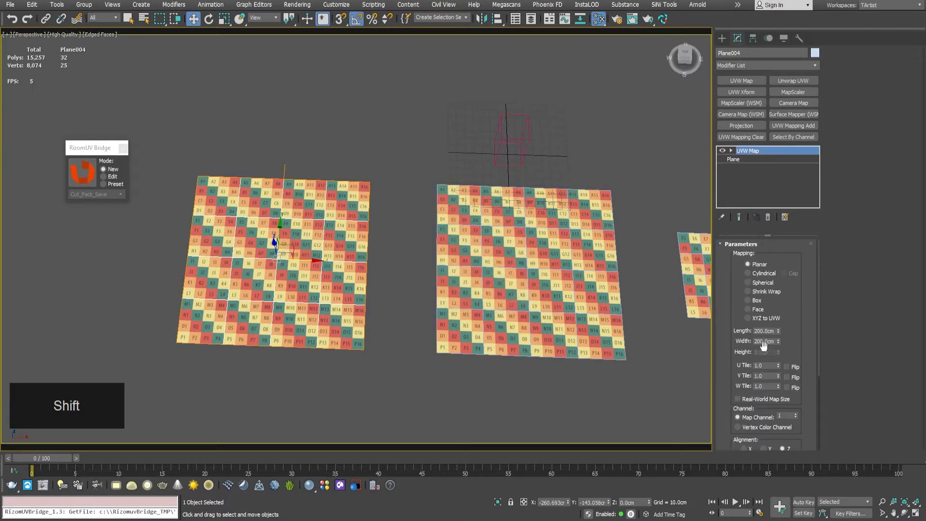
# Step: Disable the UVW Map modifier on the new copy and set its base length and width to 400 cm
pyautogui.click(723, 151)
pyautogui.click(732, 159)
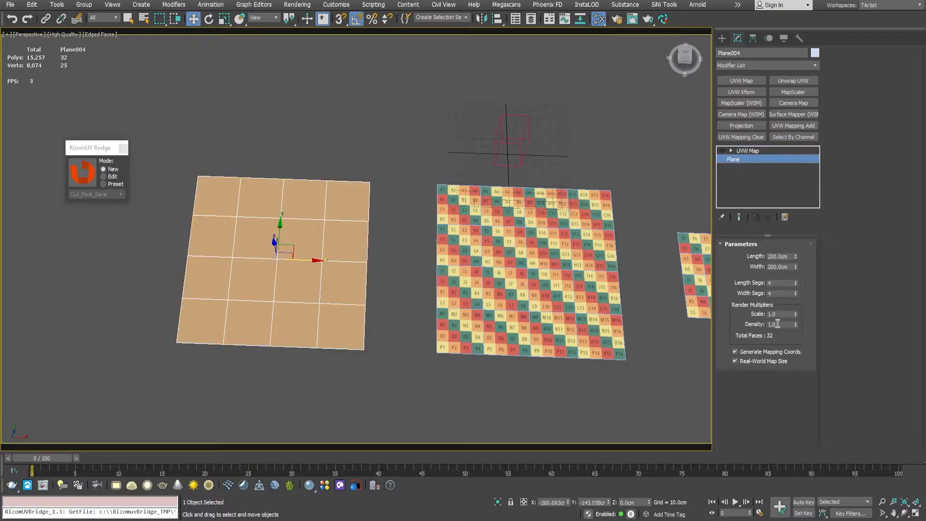
pyautogui.doubleClick(786, 256)
pyautogui.write('400')
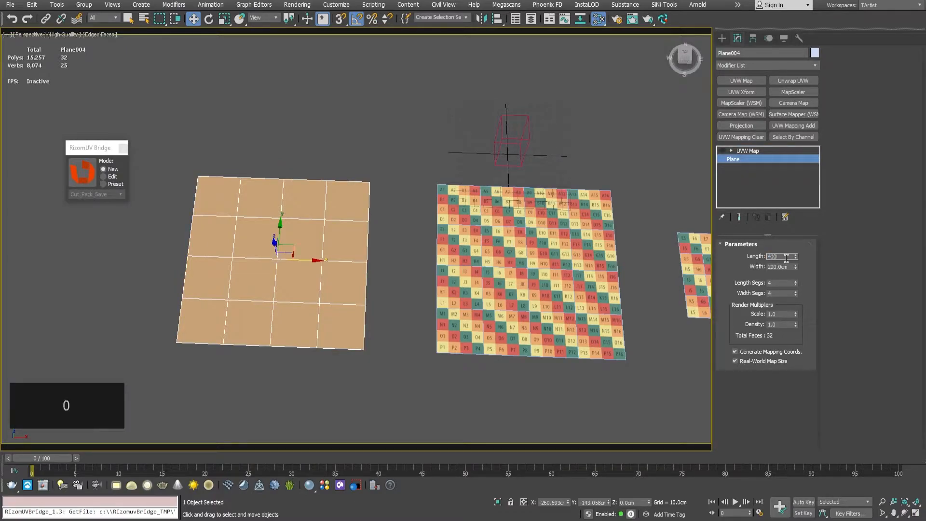
pyautogui.press('Tab')
pyautogui.write('400')
pyautogui.press('Return')
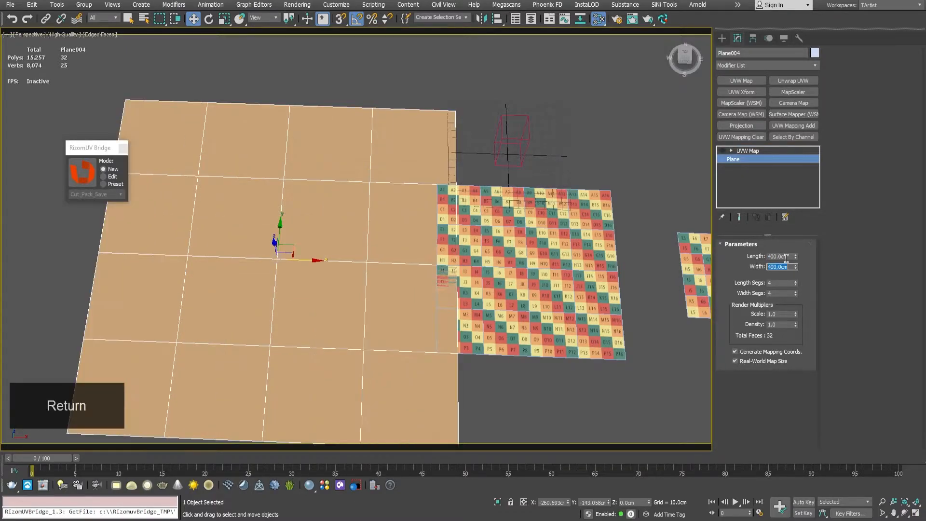
# Step: Add a new UVW Map modifier to the 400 cm plane and set its mapping length and width to 200 cm
pyautogui.click(742, 81)
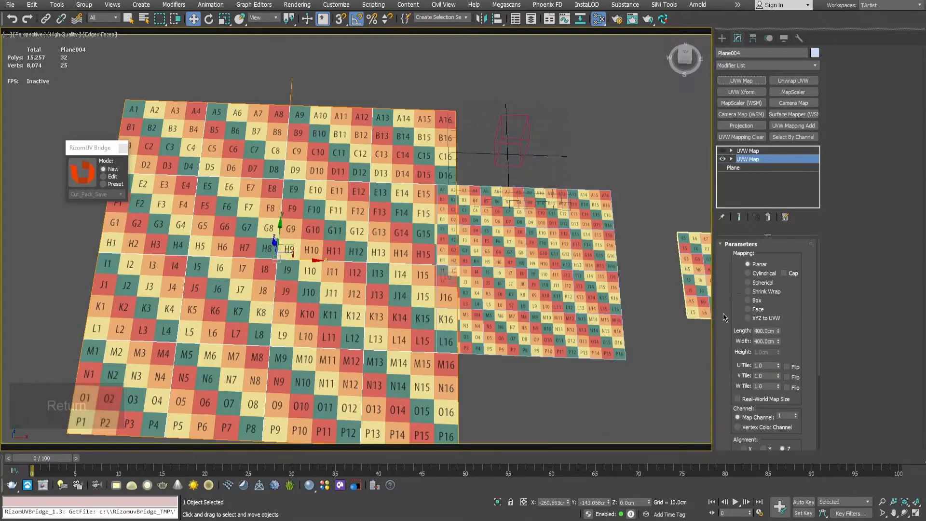
pyautogui.keyDown('alt'); pyautogui.moveTo(343, 283); pyautogui.dragTo(390, 279, button='middle'); pyautogui.keyUp('alt')
pyautogui.doubleClick(767, 331)
pyautogui.write('20')
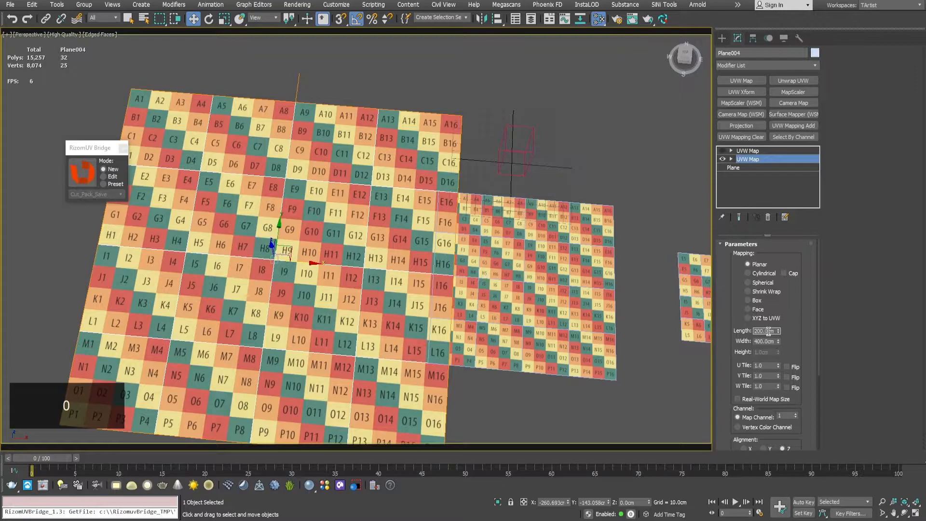
pyautogui.press('Tab')
pyautogui.write('200')
pyautogui.press('Return')
# Step: Arrange the planes side by side, with the 400 cm plane near X -308, Y -41 cm and the 100 cm plane near X 190, Y -192 cm
pyautogui.keyDown('alt'); pyautogui.moveTo(323, 230); pyautogui.dragTo(263, 173, button='middle'); pyautogui.keyUp('alt')
pyautogui.moveTo(526, 284); pyautogui.dragTo(423, 252, button='middle')
pyautogui.moveTo(594, 280); pyautogui.dragTo(551, 315)
pyautogui.keyDown('alt'); pyautogui.moveTo(551, 315); pyautogui.dragTo(545, 287, button='middle'); pyautogui.keyUp('alt')
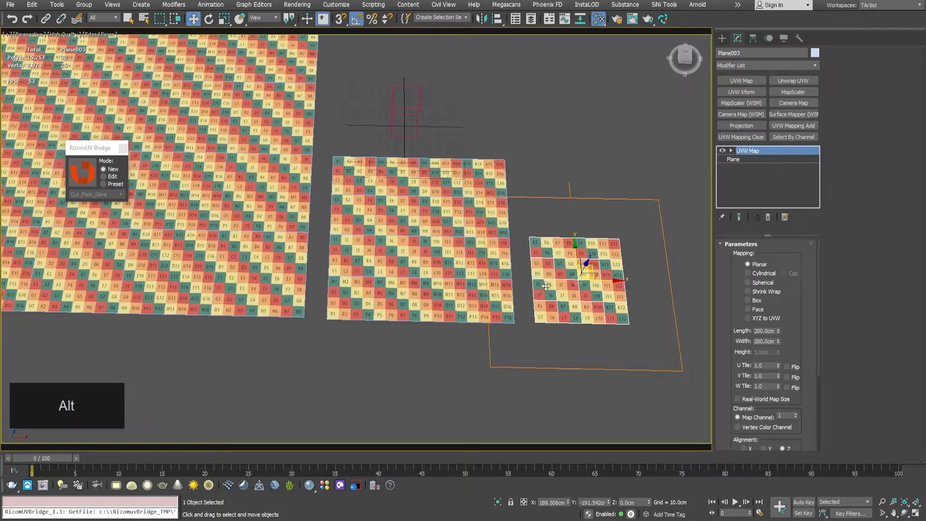
pyautogui.keyDown('alt'); pyautogui.moveTo(398, 263); pyautogui.dragTo(353, 265, button='middle'); pyautogui.keyUp('alt')
# Step: Select the differently sized planes in turn and compare their UVW mapping dimensions and checker size
pyautogui.hotkey('alt', 'u')
pyautogui.click(240, 227)
pyautogui.moveTo(251, 222); pyautogui.dragTo(283, 220, button='middle')
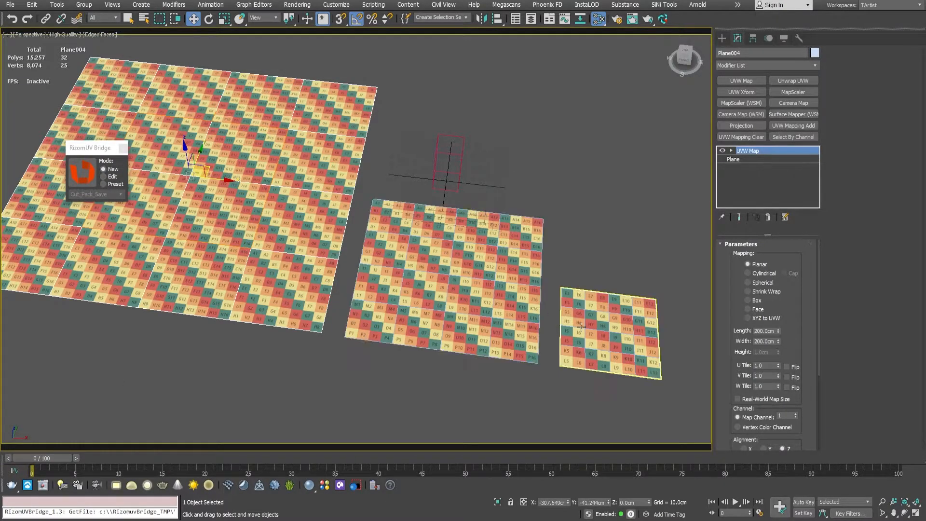
pyautogui.click(239, 242)
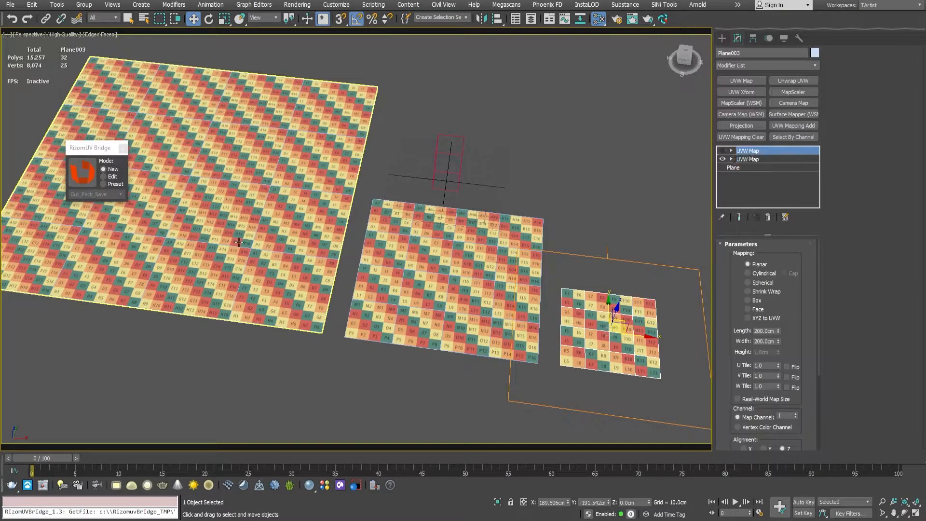
pyautogui.keyDown('alt'); pyautogui.moveTo(186, 145); pyautogui.dragTo(182, 150, button='middle'); pyautogui.keyUp('alt')
pyautogui.click(442, 282)
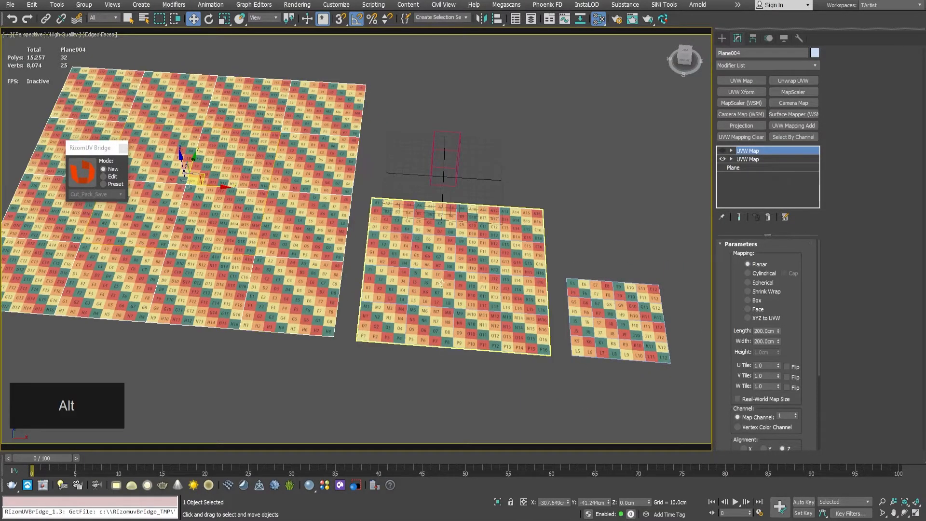
pyautogui.moveTo(442, 283); pyautogui.dragTo(320, 244, button='middle')
pyautogui.click(492, 286)
pyautogui.click(491, 286)
pyautogui.keyDown('alt'); pyautogui.moveTo(492, 244); pyautogui.dragTo(382, 266, button='middle'); pyautogui.keyUp('alt')
pyautogui.moveTo(299, 247); pyautogui.dragTo(331, 232, button='middle')
# Step: Try to send the middle 200 cm plane to RizomUV through the bridge in New mode
pyautogui.click(352, 244)
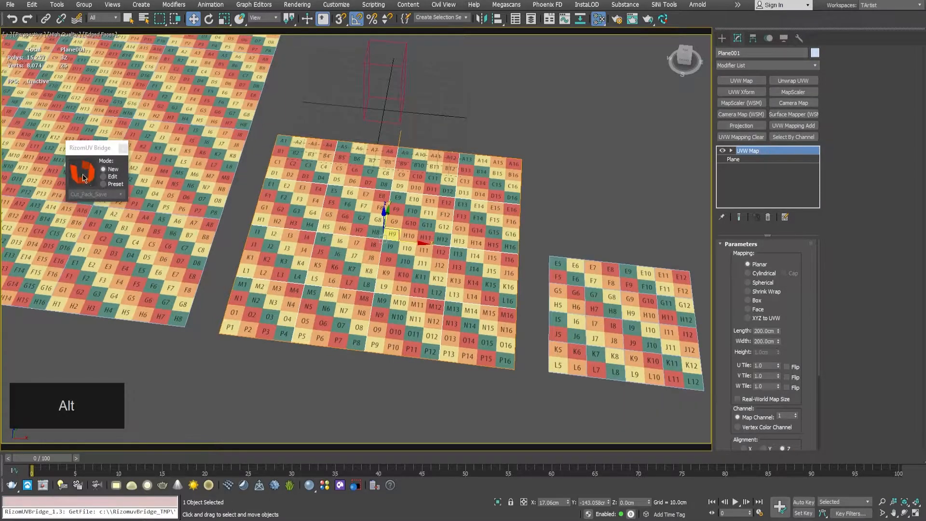
pyautogui.click(83, 175)
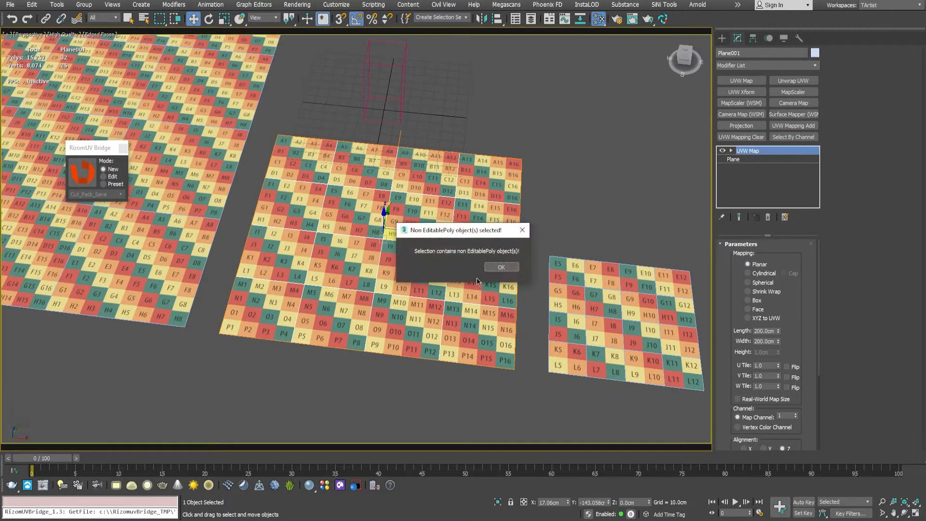
pyautogui.click(502, 267)
# Step: Convert the middle plane to Editable Poly, convert the large and small planes as well, and clear the selection
pyautogui.rightClick(340, 221)
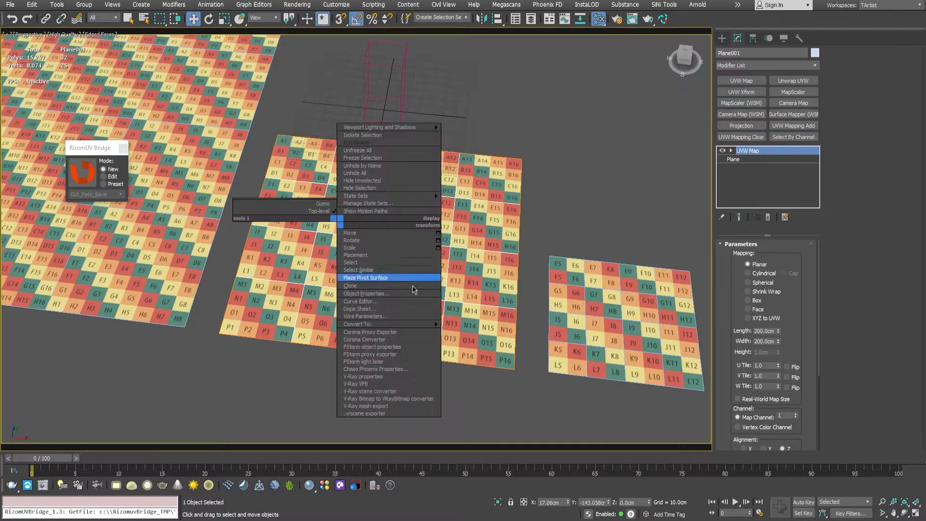
pyautogui.moveTo(423, 324)
pyautogui.click(475, 331)
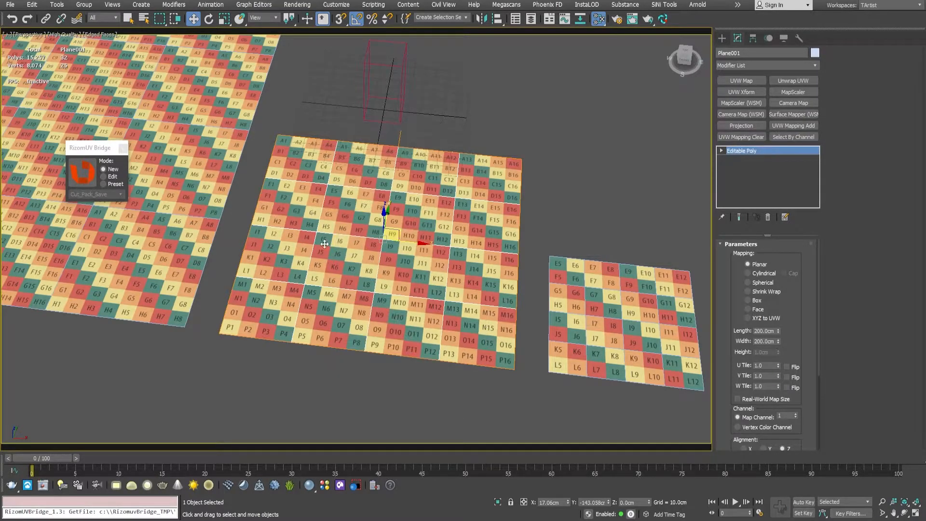
pyautogui.scroll(-4, 273, 227)
pyautogui.keyDown('ctrl'); pyautogui.click(207, 195); pyautogui.keyUp('ctrl')
pyautogui.keyDown('ctrl'); pyautogui.click(413, 276); pyautogui.keyUp('ctrl')
pyautogui.rightClick(295, 234)
pyautogui.moveTo(378, 341)
pyautogui.click(432, 345)
pyautogui.click(339, 331)
# Step: Select the largest plane, open the Transform Toolbox and place it below the RizomUV Bridge window
pyautogui.moveTo(289, 248); pyautogui.dragTo(319, 265, button='middle')
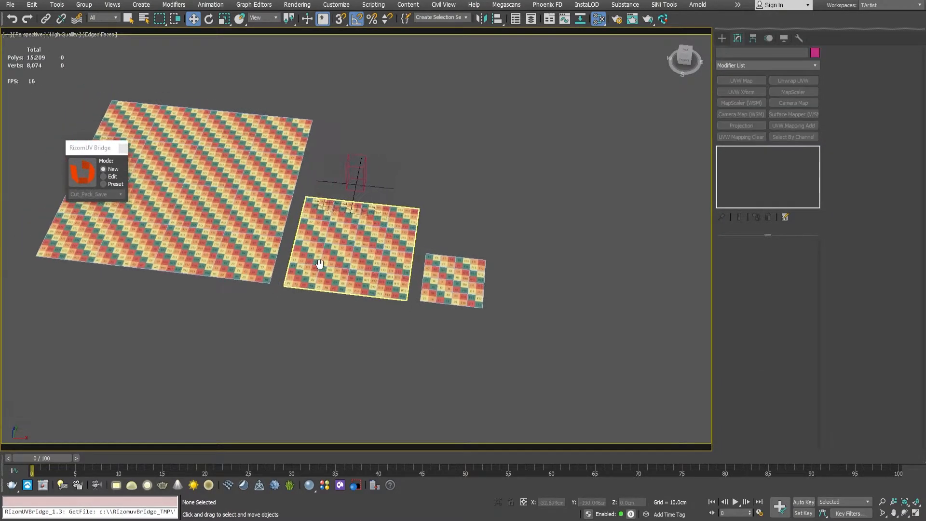
pyautogui.scroll(2, 319, 265)
pyautogui.click(362, 262)
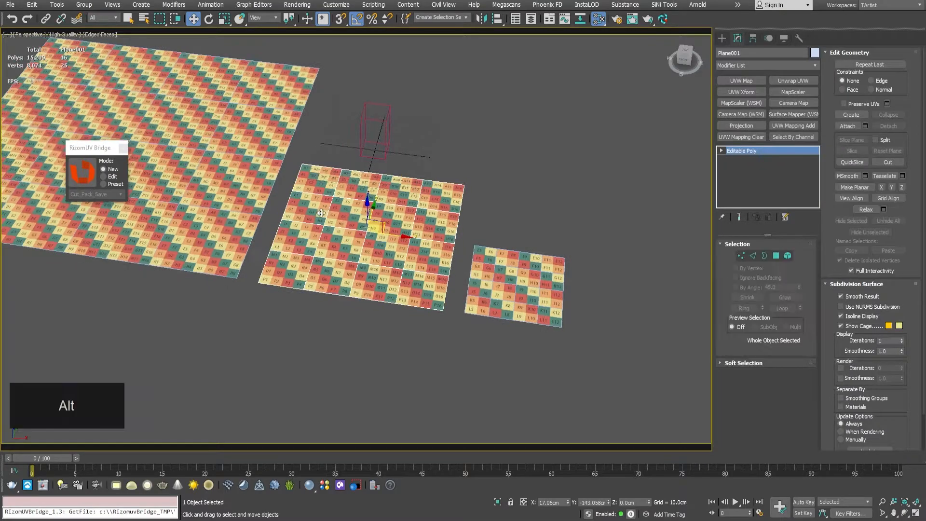
pyautogui.keyDown('alt'); pyautogui.moveTo(322, 214); pyautogui.dragTo(353, 245, button='middle'); pyautogui.keyUp('alt')
pyautogui.moveTo(291, 229)
pyautogui.keyDown('alt'); pyautogui.mouseDown(button='middle')
pyautogui.moveTo(245, 221)
pyautogui.moveTo(293, 224)
pyautogui.mouseUp(button='middle'); pyautogui.keyUp('alt')
pyautogui.click(229, 235)
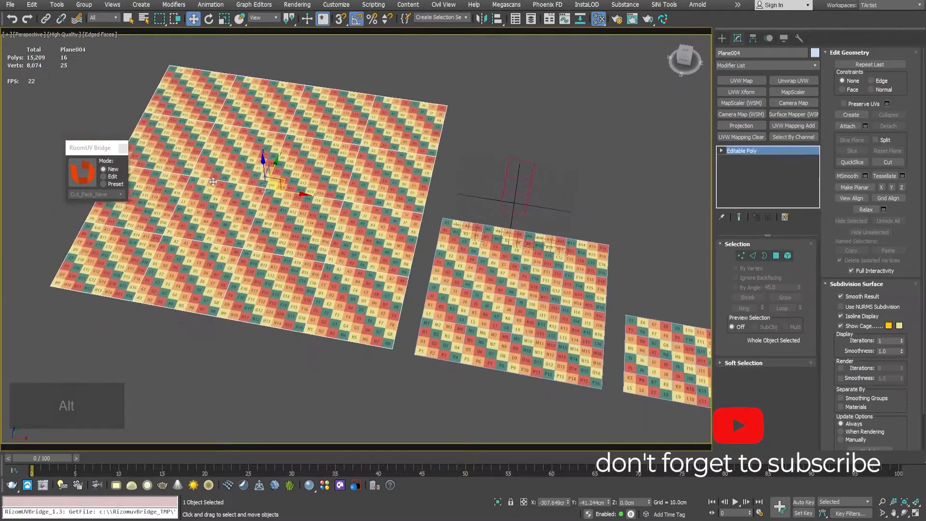
pyautogui.click(30, 6)
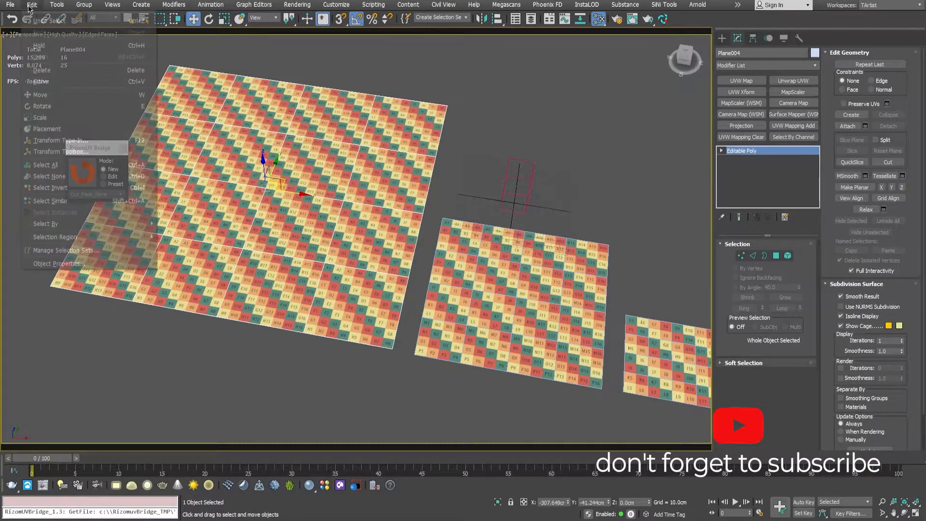
pyautogui.click(61, 152)
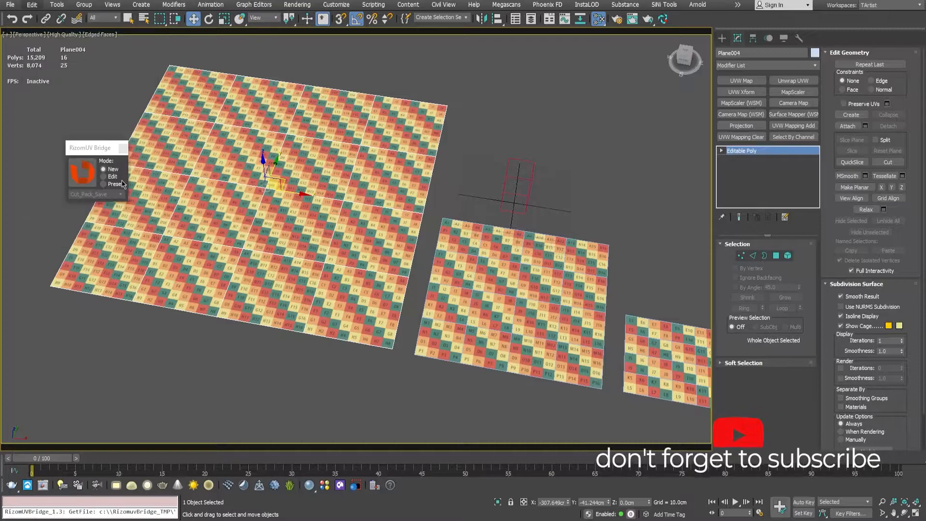
pyautogui.moveTo(107, 169); pyautogui.dragTo(66, 254)
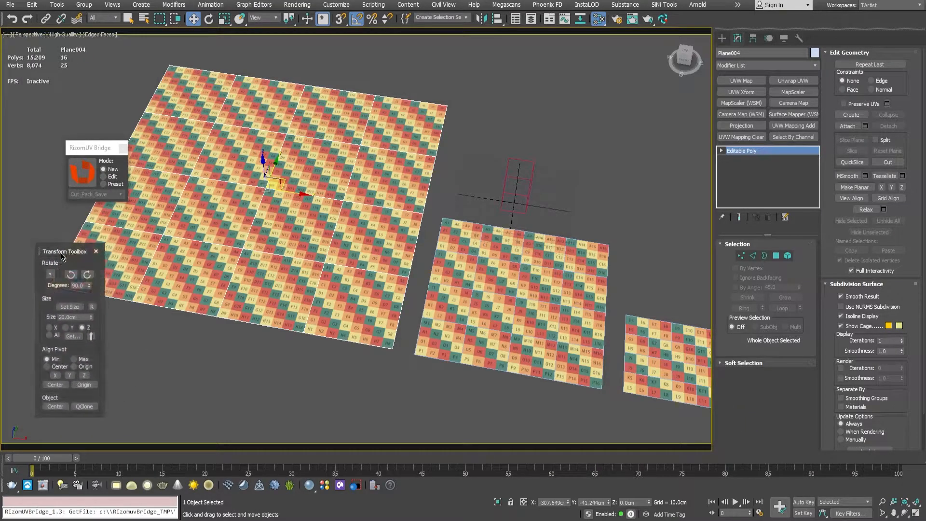
# Step: Get the dimensions of the largest plane and place the Size window beside the Transform Toolbox
pyautogui.moveTo(316, 221)
pyautogui.mouseDown(button='middle')
pyautogui.moveTo(340, 213)
pyautogui.moveTo(324, 210)
pyautogui.mouseUp(button='middle')
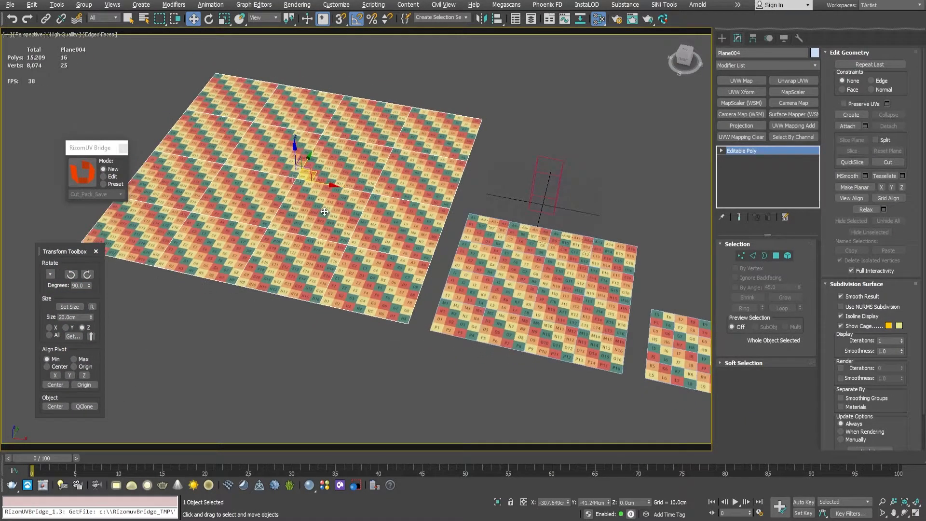
pyautogui.click(73, 337)
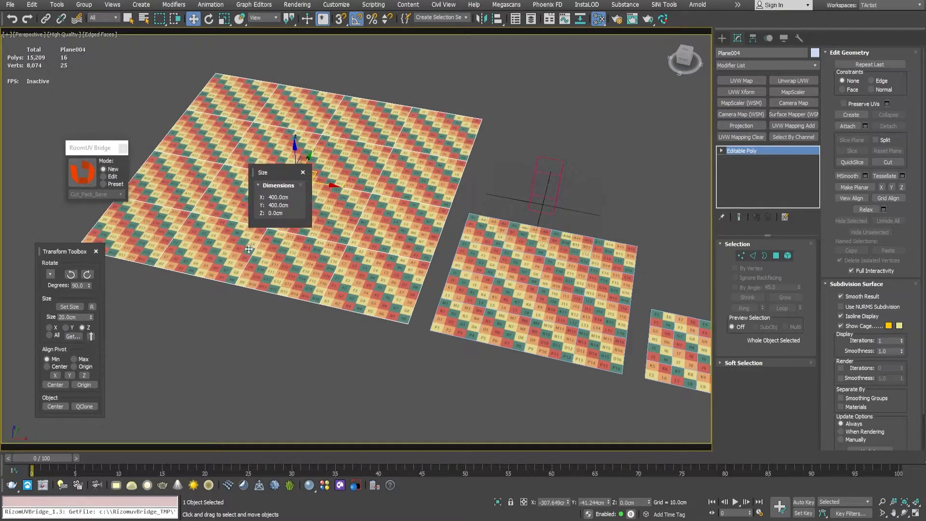
pyautogui.moveTo(278, 175); pyautogui.dragTo(157, 325)
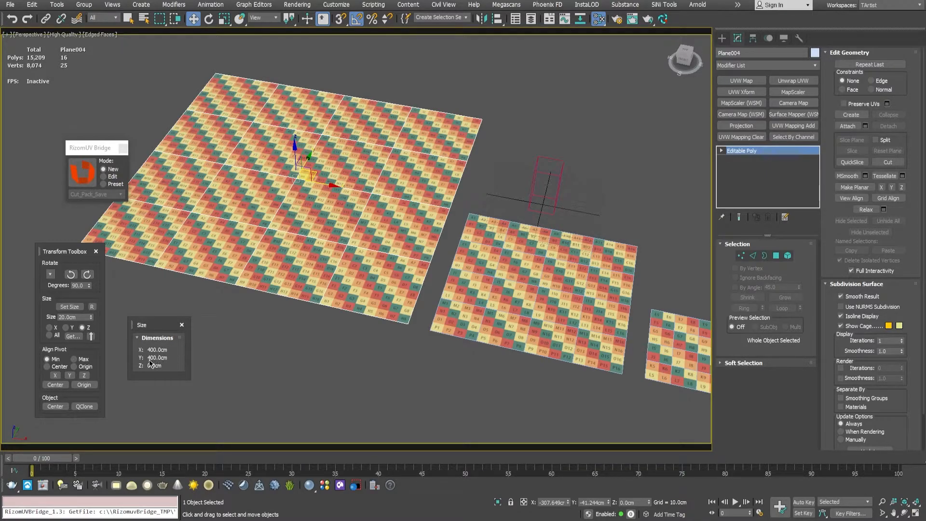
# Step: Get the dimensions of the middle plane, followed by those of the smallest plane
pyautogui.click(544, 256)
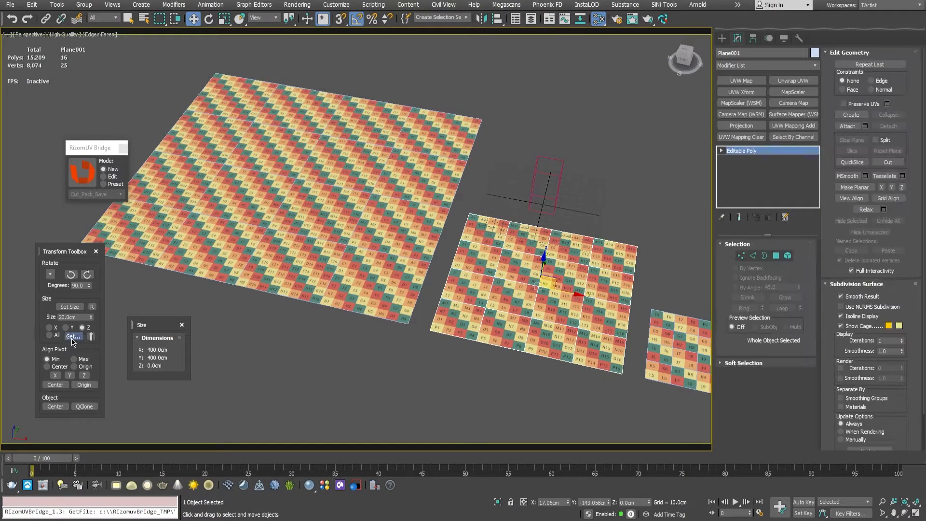
pyautogui.click(697, 373)
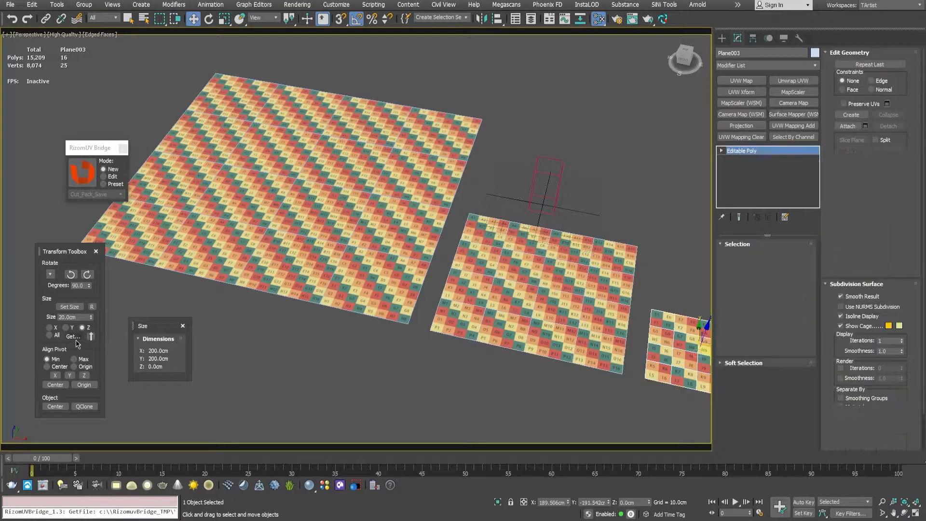
pyautogui.moveTo(570, 305); pyautogui.dragTo(424, 220, button='middle')
# Step: Select the middle plane and send it to RizomUV through the bridge in New mode
pyautogui.click(480, 282)
pyautogui.scroll(3, 444, 260)
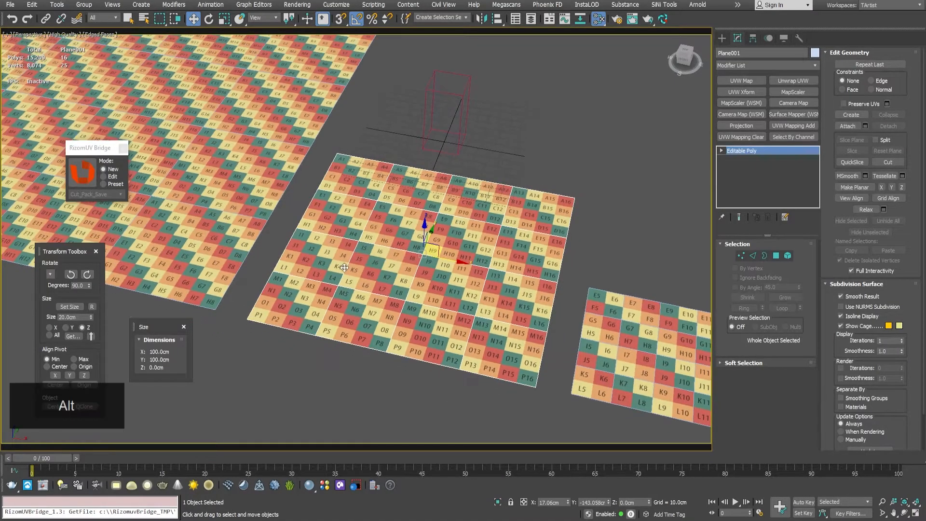
pyautogui.click(92, 172)
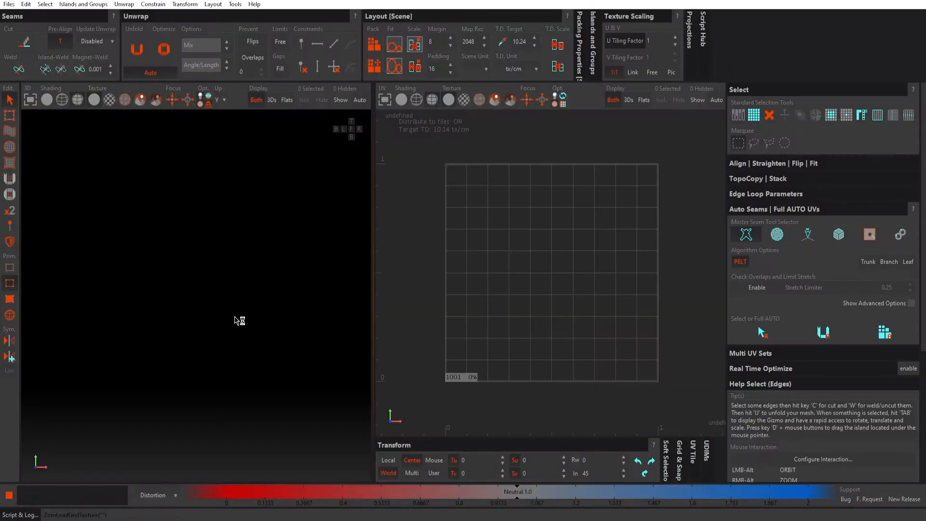
# Step: Unfold the middle plane's UVs, pack them into the tile, and postpone the break reminder
pyautogui.press('f')
pyautogui.keyDown('alt'); pyautogui.moveTo(212, 322); pyautogui.dragTo(211, 330); pyautogui.keyUp('alt')
pyautogui.press('f')
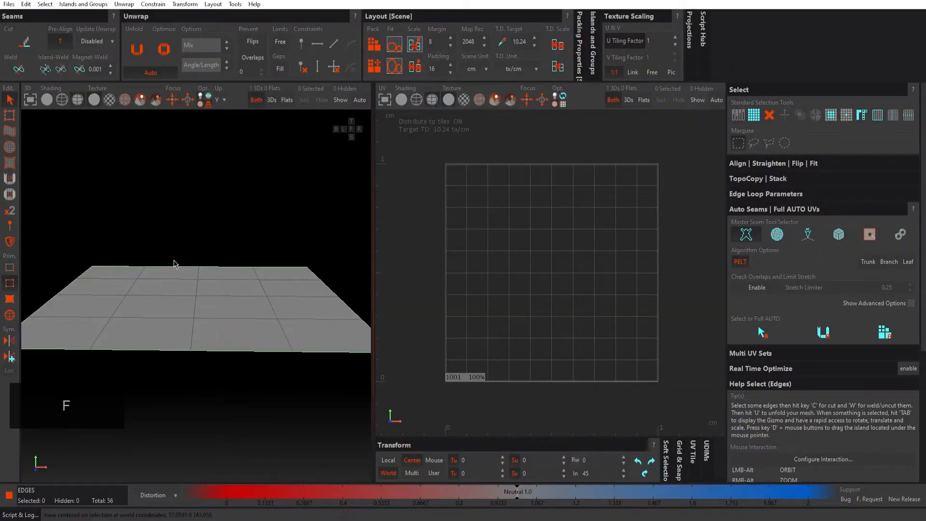
pyautogui.keyDown('alt'); pyautogui.moveTo(174, 260); pyautogui.dragTo(194, 296); pyautogui.keyUp('alt')
pyautogui.scroll(-1, 227, 293)
pyautogui.press('alt')
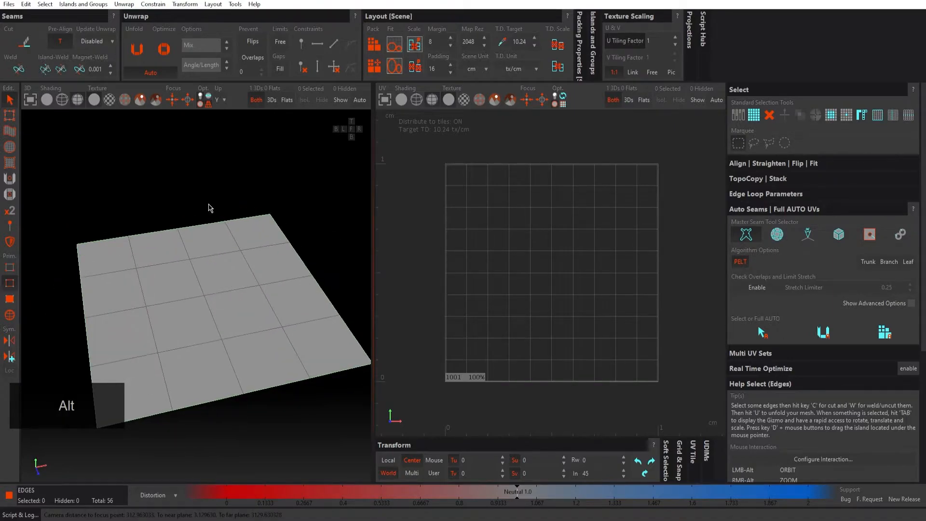
pyautogui.click(138, 51)
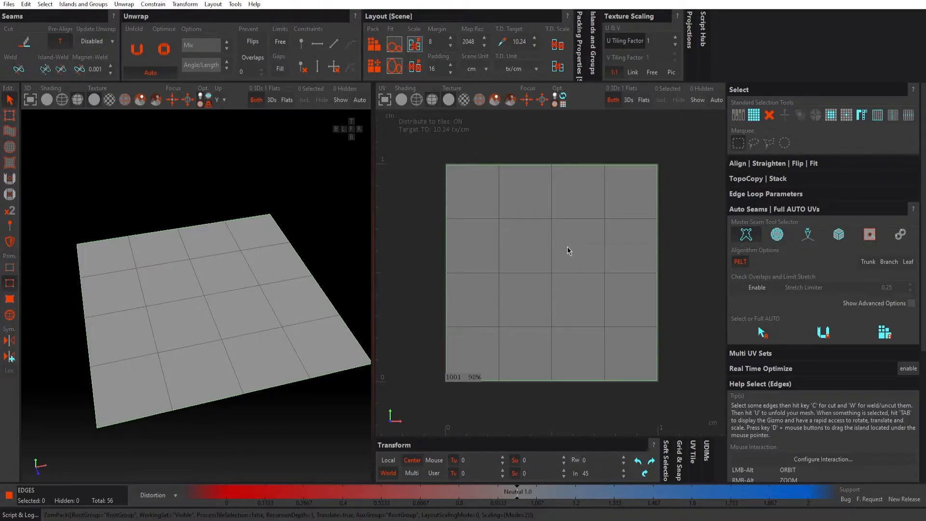
pyautogui.scroll(-1, 571, 246)
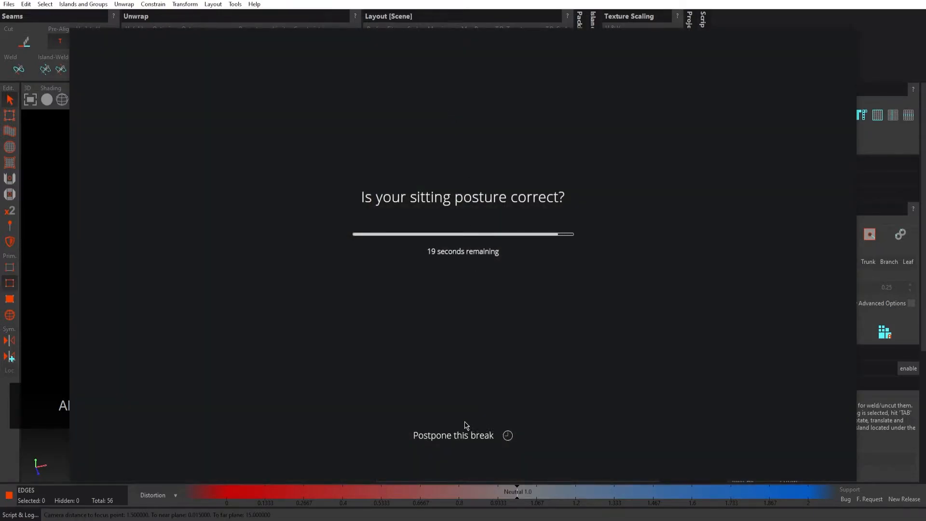
pyautogui.click(462, 435)
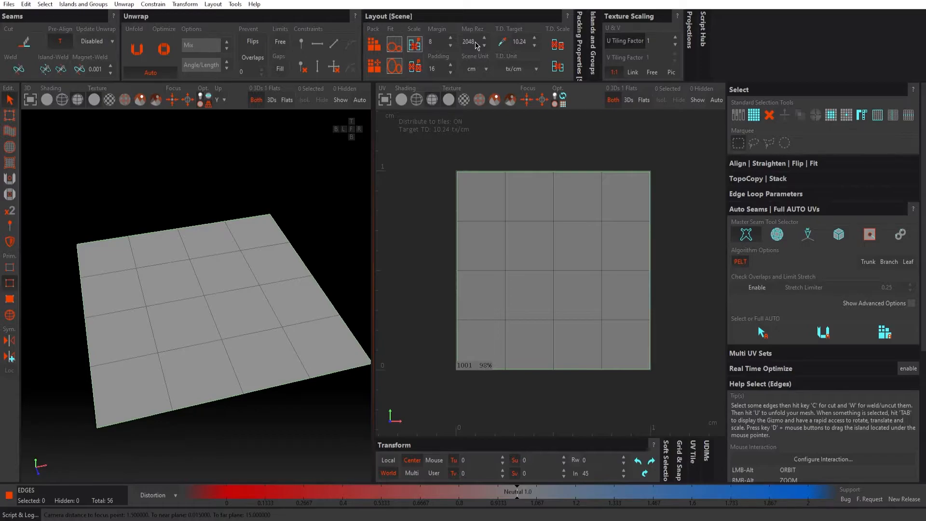
# Step: Check the texel density of one corner polygon, and of all the plane's polygons, against the target, then clear the selection
pyautogui.click(511, 214)
pyautogui.press('F3')
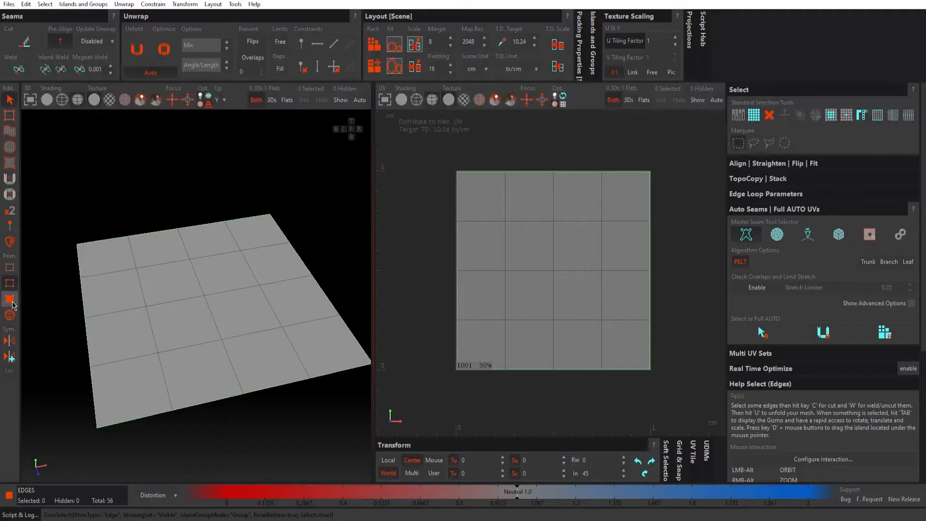
pyautogui.click(491, 200)
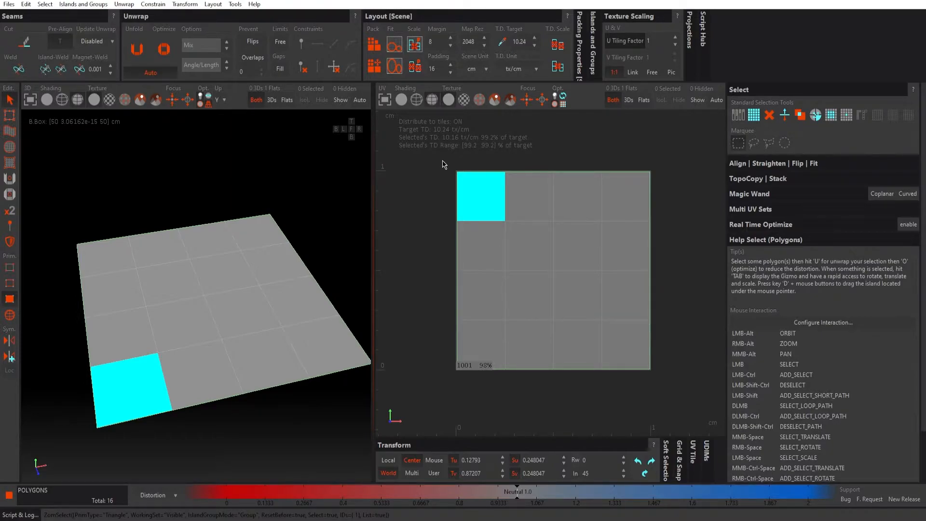
pyautogui.moveTo(435, 172); pyautogui.dragTo(476, 160)
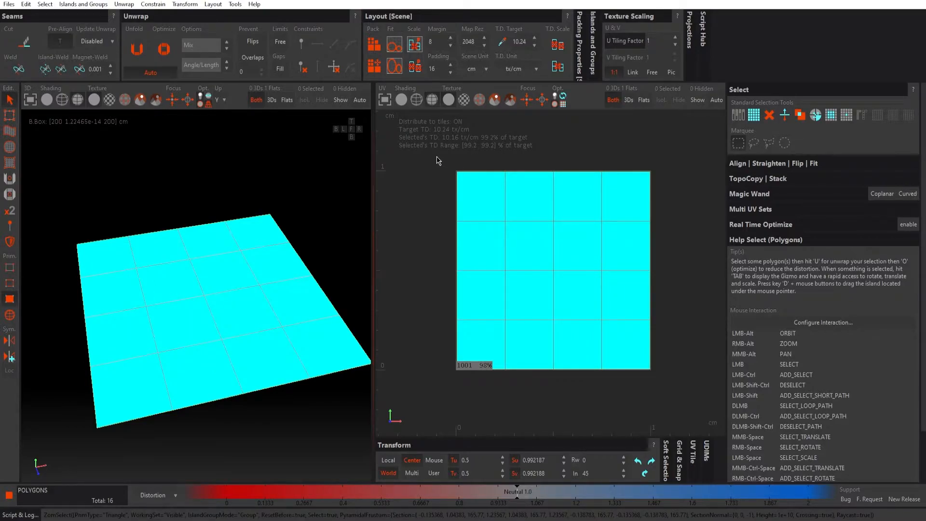
pyautogui.click(418, 206)
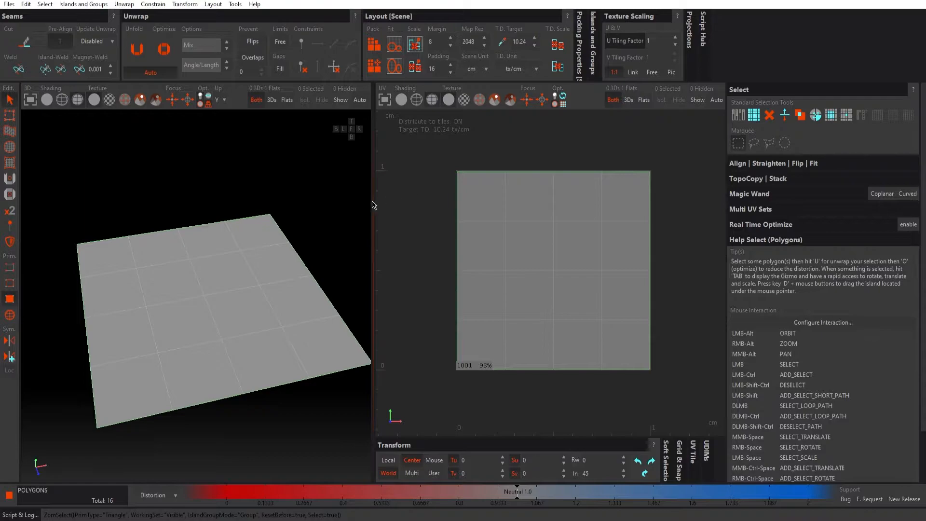
# Step: Close RizomUV without saving and dismiss the bridge warning in 3ds Max
pyautogui.keyDown('alt'); pyautogui.moveTo(193, 197); pyautogui.dragTo(230, 201); pyautogui.keyUp('alt')
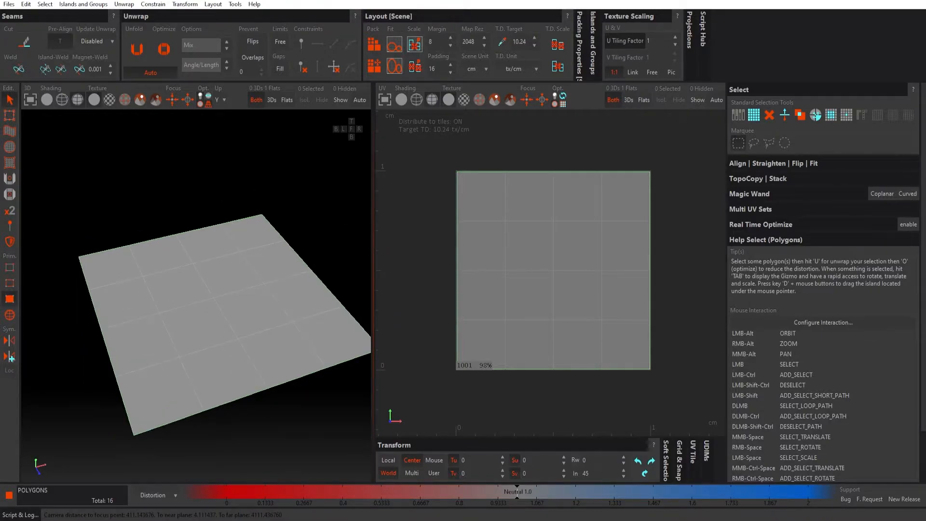
pyautogui.click(915, 0)
pyautogui.click(483, 258)
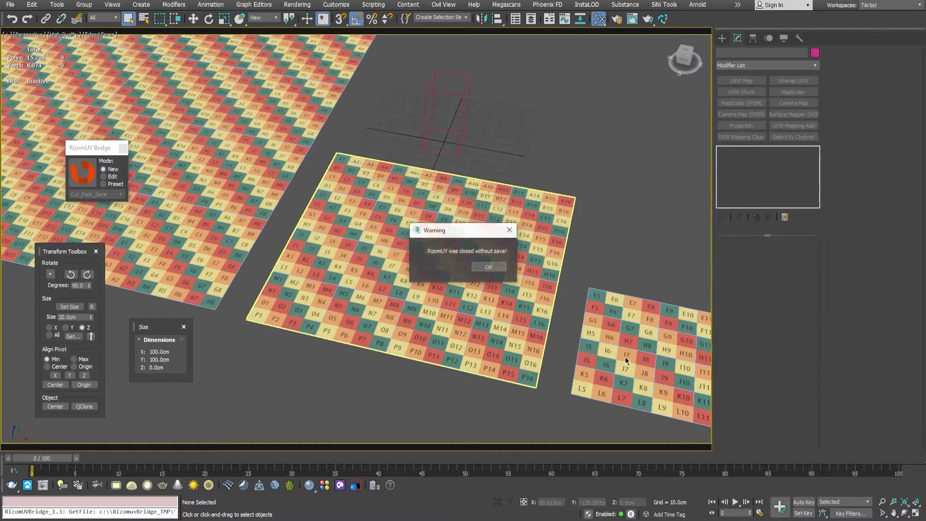
pyautogui.click(490, 267)
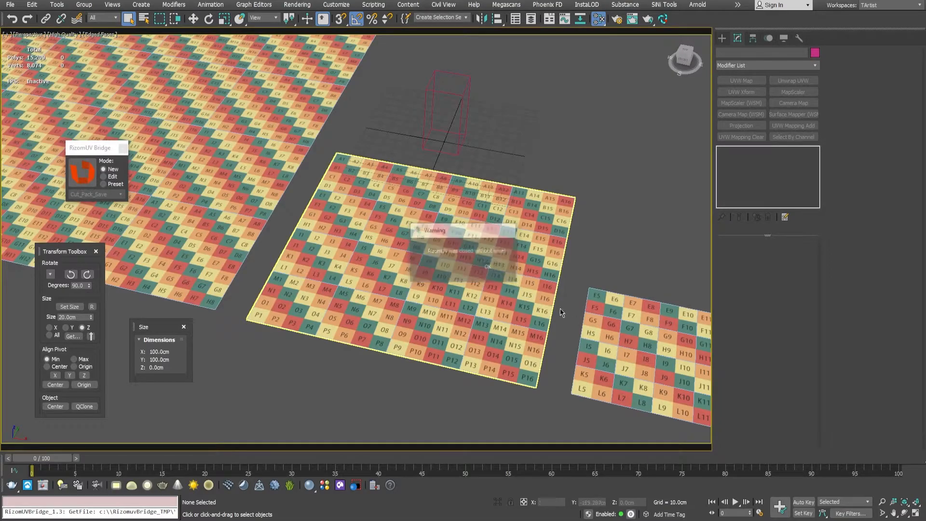
# Step: Select the smallest plane and get its dimensions
pyautogui.keyDown('alt'); pyautogui.moveTo(579, 313); pyautogui.dragTo(498, 268, button='middle'); pyautogui.keyUp('alt')
pyautogui.scroll(3, 503, 273)
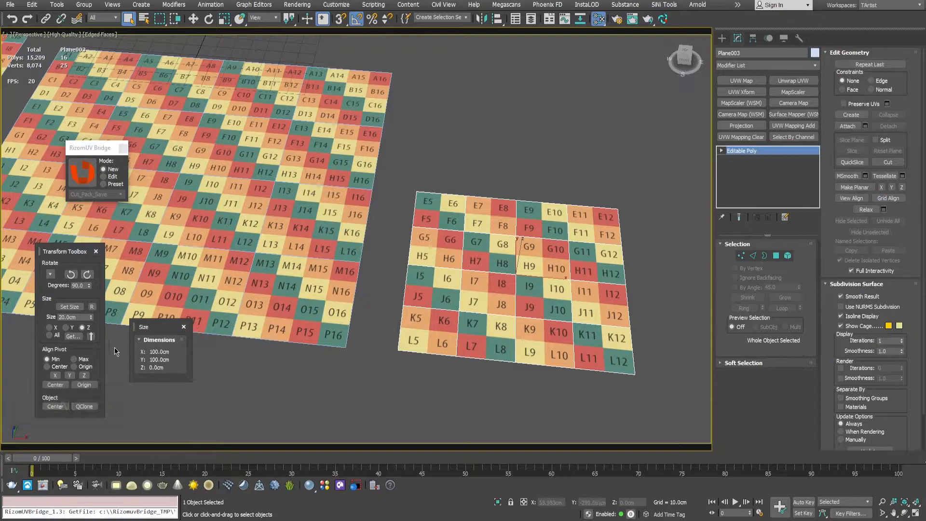
pyautogui.click(73, 336)
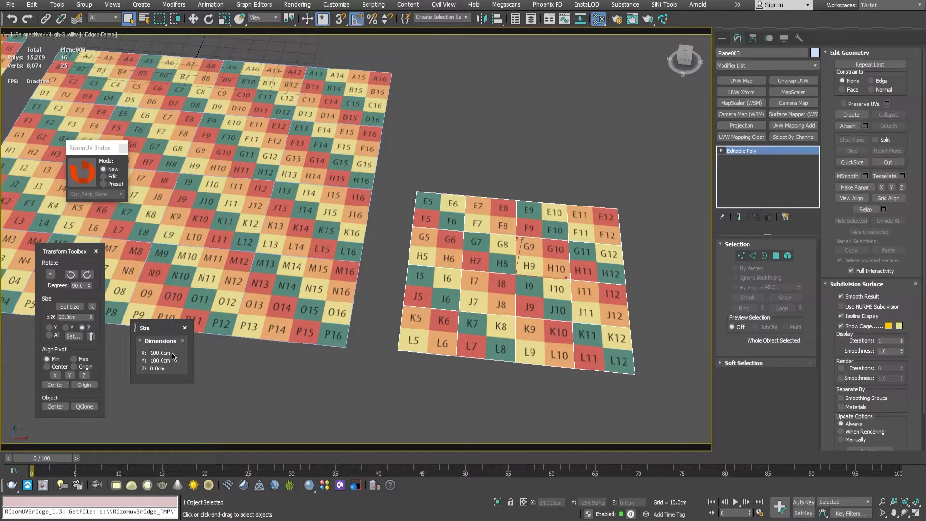
# Step: Apply 1024x1024 Texel Density Texture 1.png from the Checker Pattern 4096x4096 folder to the smallest plane
pyautogui.keyDown('alt'); pyautogui.moveTo(394, 288); pyautogui.dragTo(399, 287, button='middle'); pyautogui.keyUp('alt')
pyautogui.keyDown('alt'); pyautogui.moveTo(523, 274); pyautogui.dragTo(457, 310, button='middle'); pyautogui.keyUp('alt')
pyautogui.keyDown('alt'); pyautogui.moveTo(445, 296); pyautogui.dragTo(463, 291, button='middle'); pyautogui.keyUp('alt')
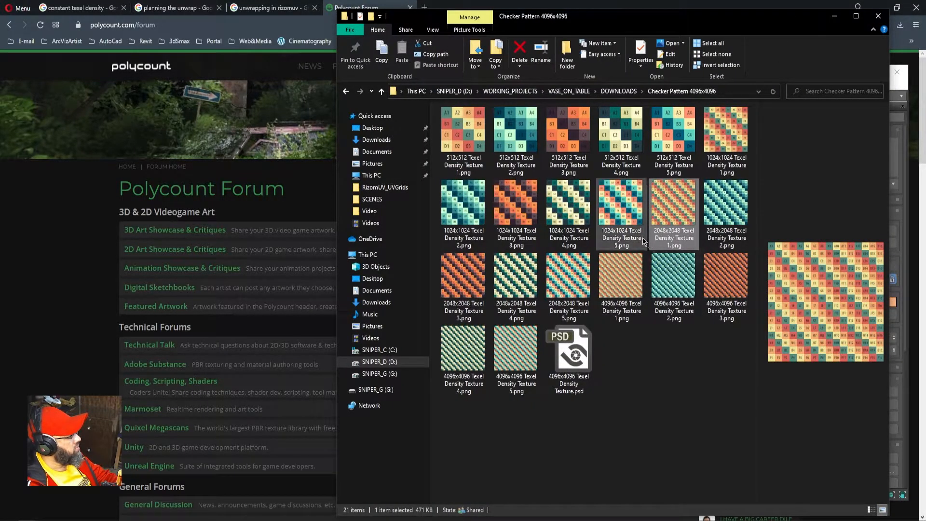
pyautogui.click(617, 205)
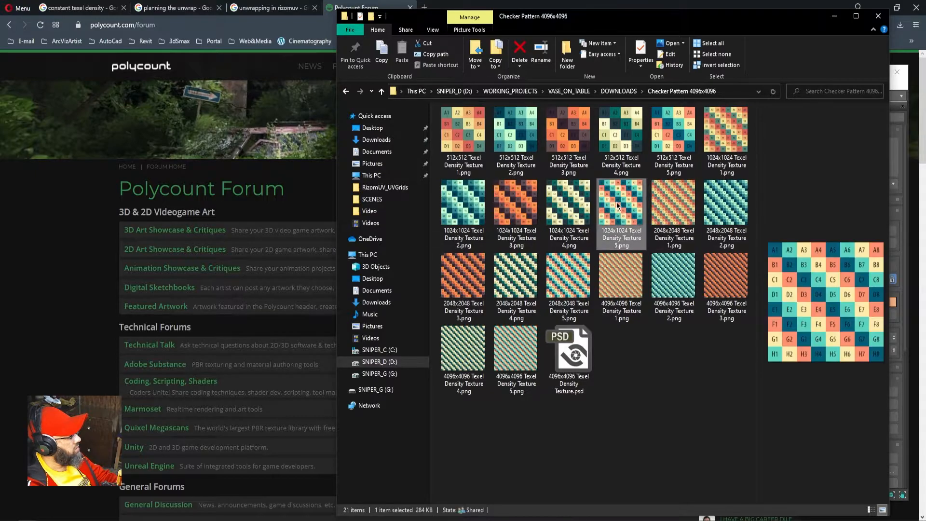
pyautogui.click(714, 138)
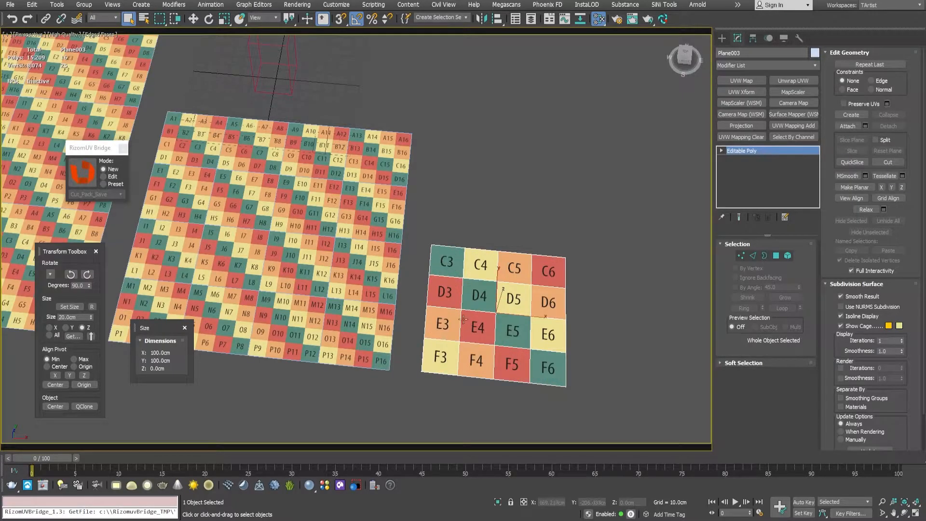
# Step: Add a planar UVW Map of 100 × 100 cm to the smallest plane and compare its checker squares with the middle plane's
pyautogui.click(747, 82)
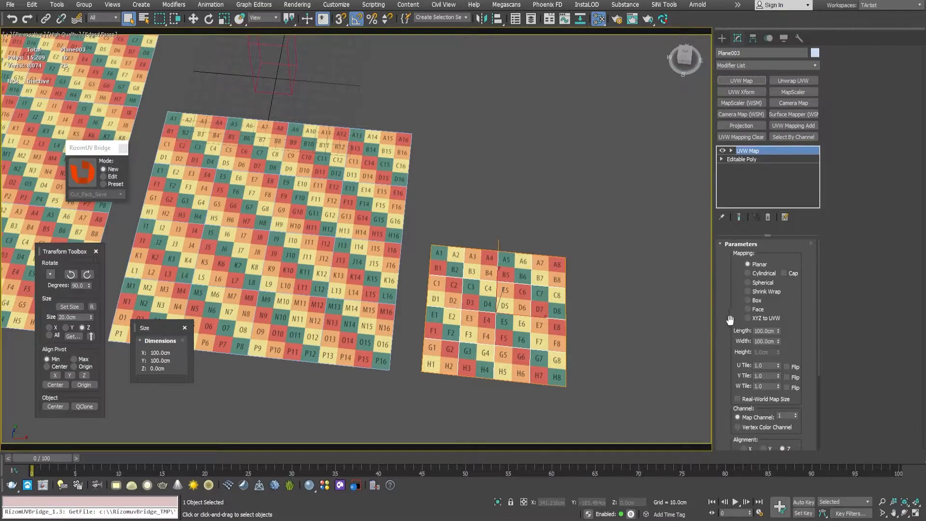
pyautogui.keyDown('alt'); pyautogui.moveTo(455, 297); pyautogui.dragTo(459, 303, button='middle'); pyautogui.keyUp('alt')
pyautogui.keyDown('alt'); pyautogui.scroll(4, 420, 299); pyautogui.keyUp('alt')
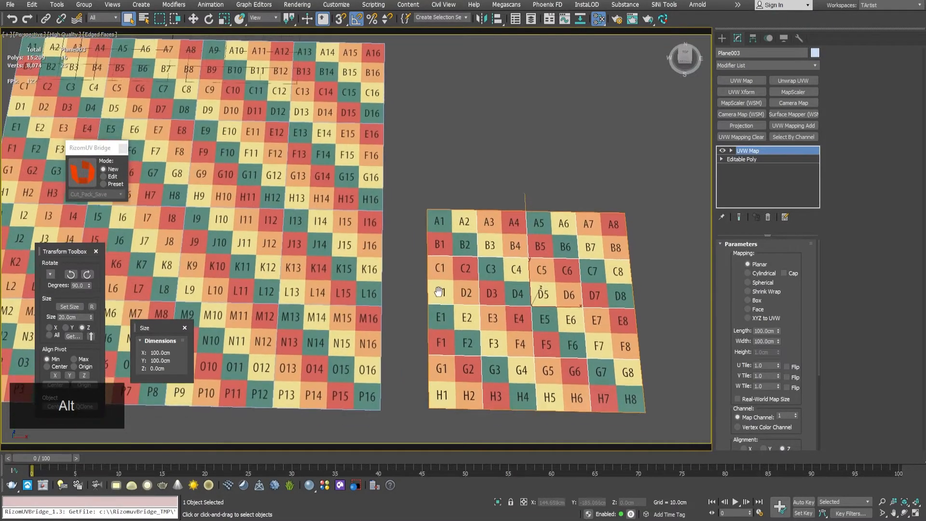
pyautogui.keyDown('alt'); pyautogui.scroll(-5, 421, 299); pyautogui.keyUp('alt')
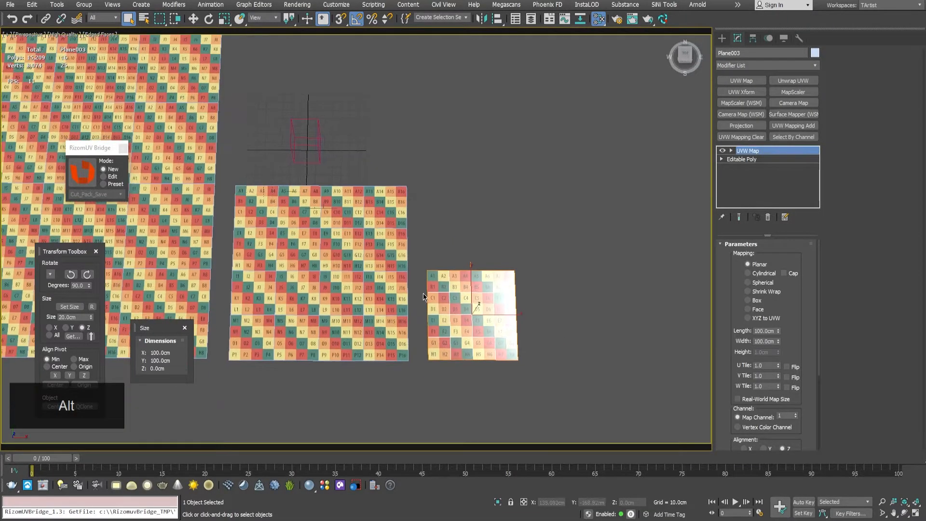
pyautogui.keyDown('alt'); pyautogui.scroll(3, 423, 295); pyautogui.keyUp('alt')
pyautogui.keyDown('alt'); pyautogui.scroll(3, 421, 276); pyautogui.keyUp('alt')
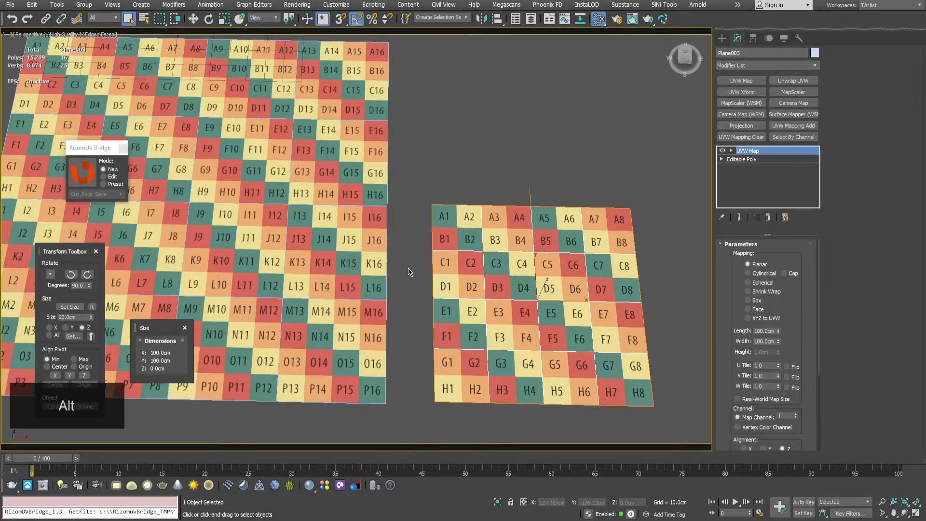
# Step: Open the display performance settings of the viewport configuration
pyautogui.click(27, 35)
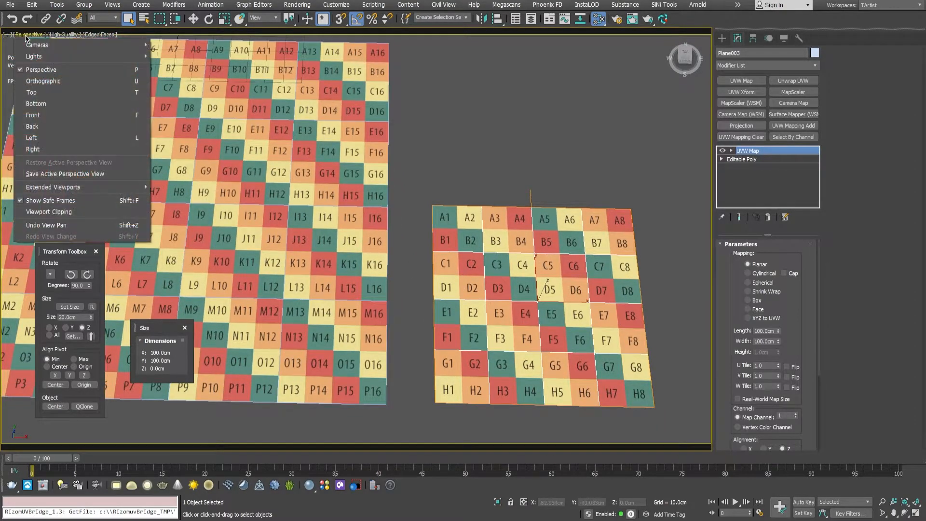
pyautogui.click(7, 35)
pyautogui.click(7, 35)
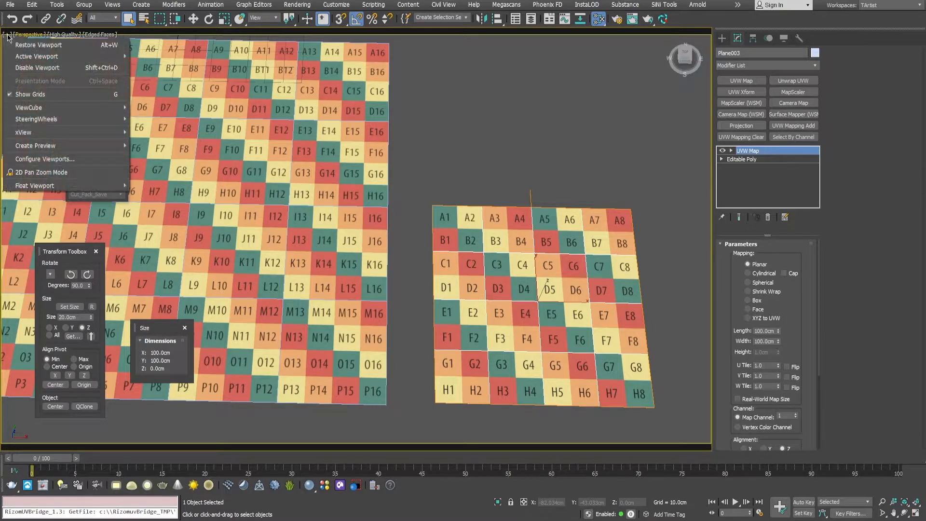
pyautogui.click(74, 173)
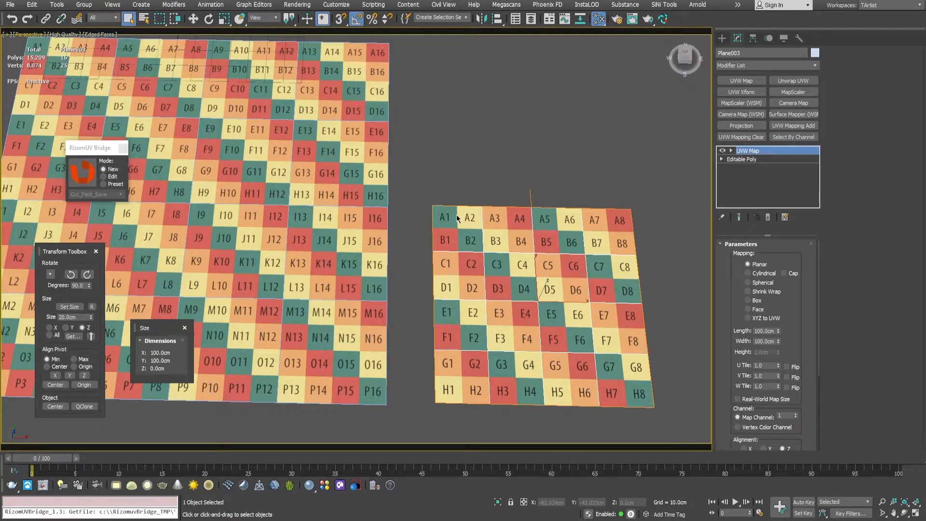
pyautogui.click(350, 140)
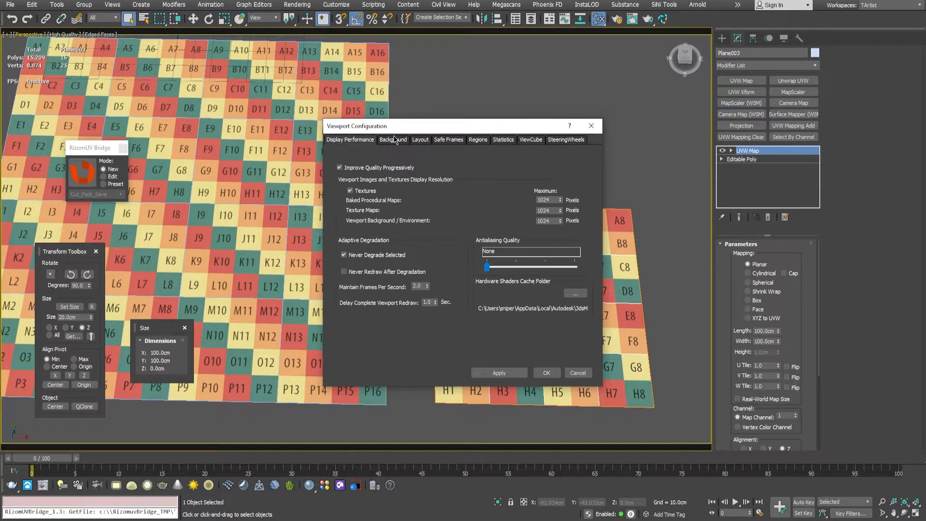
# Step: Set the maximum display resolution for baked procedural maps to 4096 pixels
pyautogui.doubleClick(553, 198)
pyautogui.write('409')
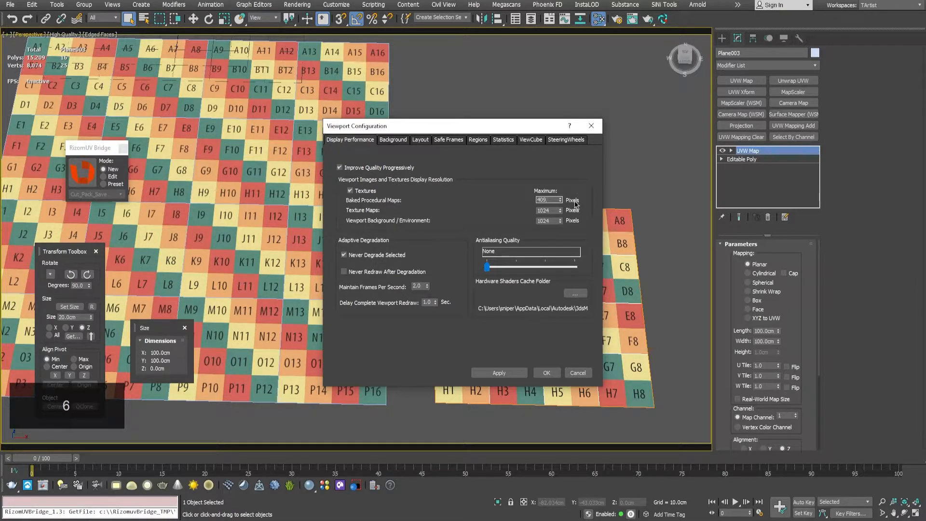
pyautogui.doubleClick(549, 200)
pyautogui.click(548, 200)
pyautogui.write('6')
# Step: Set the texture maps' maximum display resolution to 4096 pixels, return baked procedural maps to 1024, and accept the viewport configuration
pyautogui.doubleClick(551, 210)
pyautogui.write('4096')
pyautogui.click(554, 220)
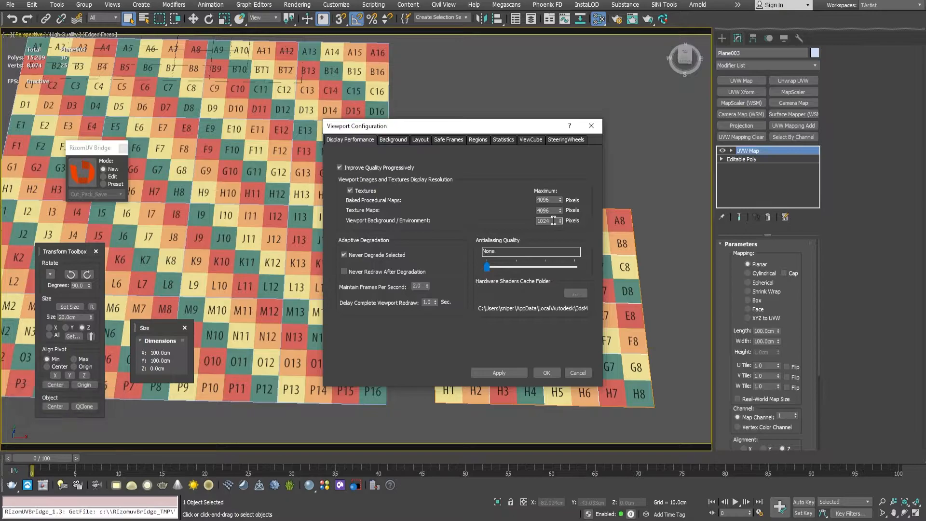
pyautogui.click(556, 200)
pyautogui.write('1024')
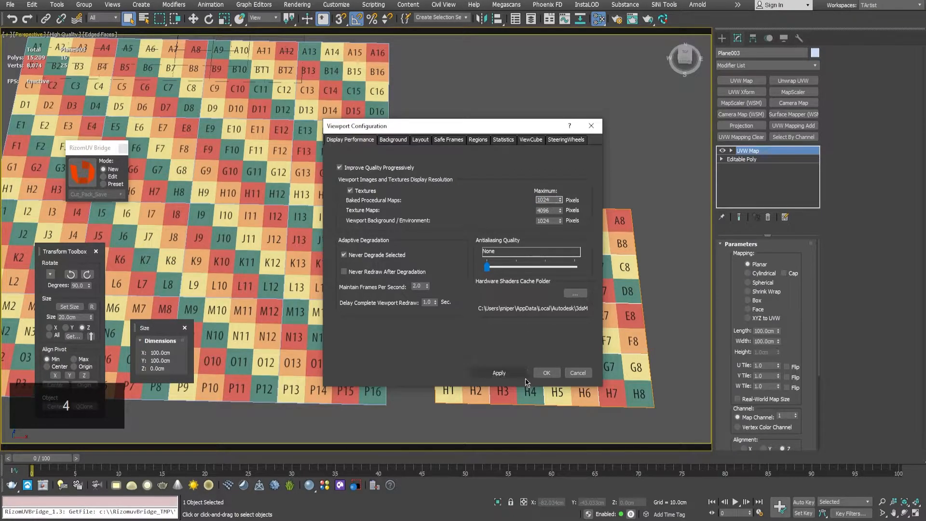
pyautogui.click(548, 373)
# Step: Examine the sharpness and size of the checker squares across the large, middle and small planes
pyautogui.scroll(-4, 330, 189)
pyautogui.scroll(8, 330, 190)
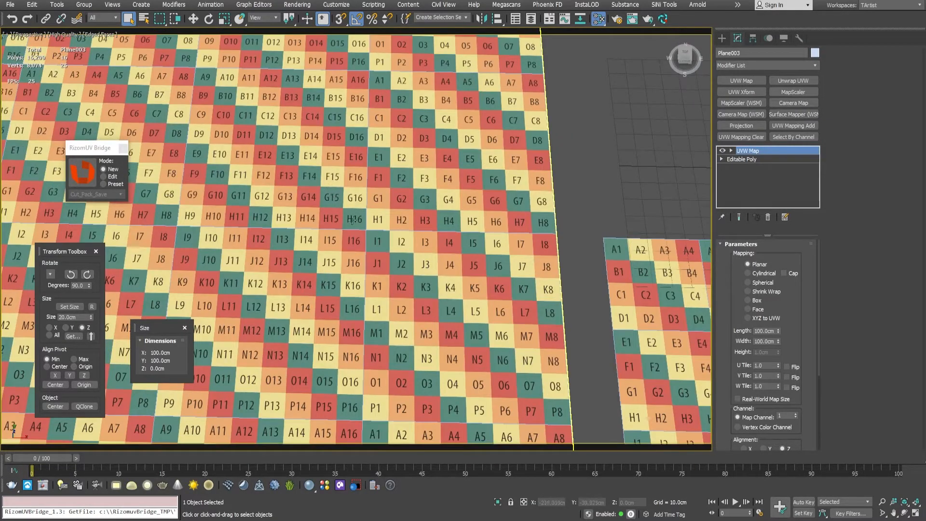
pyautogui.scroll(-5, 434, 271)
pyautogui.moveTo(428, 256); pyautogui.dragTo(381, 236, button='middle')
pyautogui.press('w')
pyautogui.scroll(5, 428, 246)
pyautogui.moveTo(436, 249)
pyautogui.keyDown('alt'); pyautogui.mouseDown(button='middle')
pyautogui.moveTo(428, 246)
pyautogui.moveTo(431, 253)
pyautogui.mouseUp(button='middle'); pyautogui.keyUp('alt')
pyautogui.scroll(-3, 424, 242)
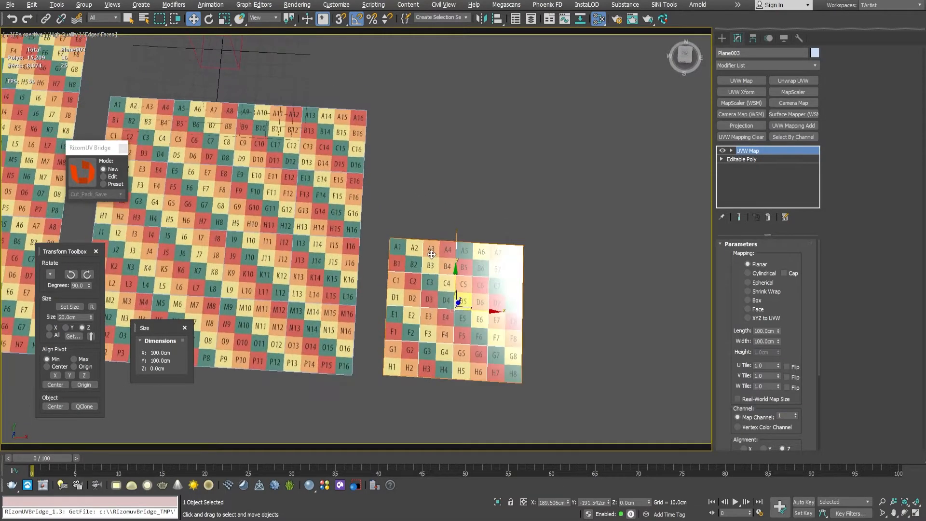
# Step: Send the smallest plane to RizomUV through the bridge in New mode
pyautogui.moveTo(432, 306); pyautogui.dragTo(457, 291, button='middle')
pyautogui.click(82, 177)
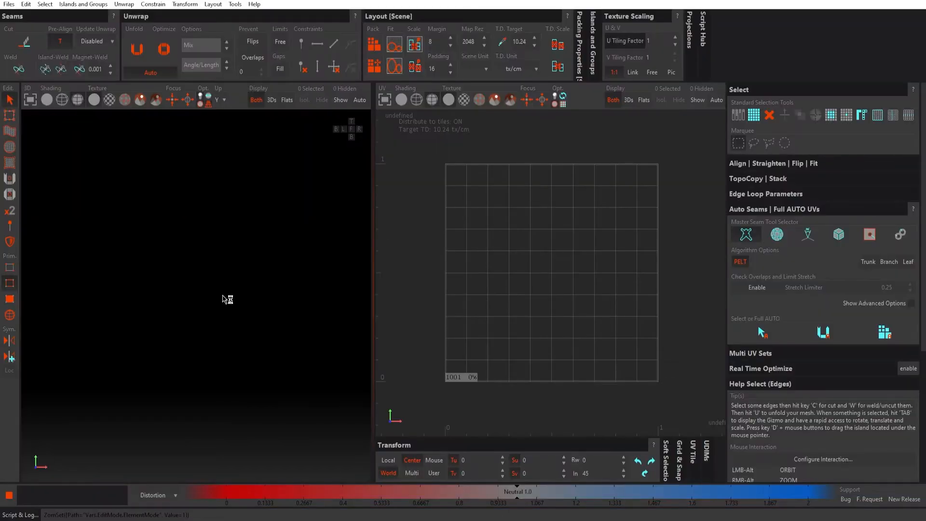
# Step: Unfold the imported plane and pack its UV shell to fill the tile
pyautogui.press('f')
pyautogui.press('alt')
pyautogui.press('f')
pyautogui.keyDown('alt'); pyautogui.moveTo(198, 267); pyautogui.dragTo(195, 285); pyautogui.keyUp('alt')
pyautogui.click(137, 48)
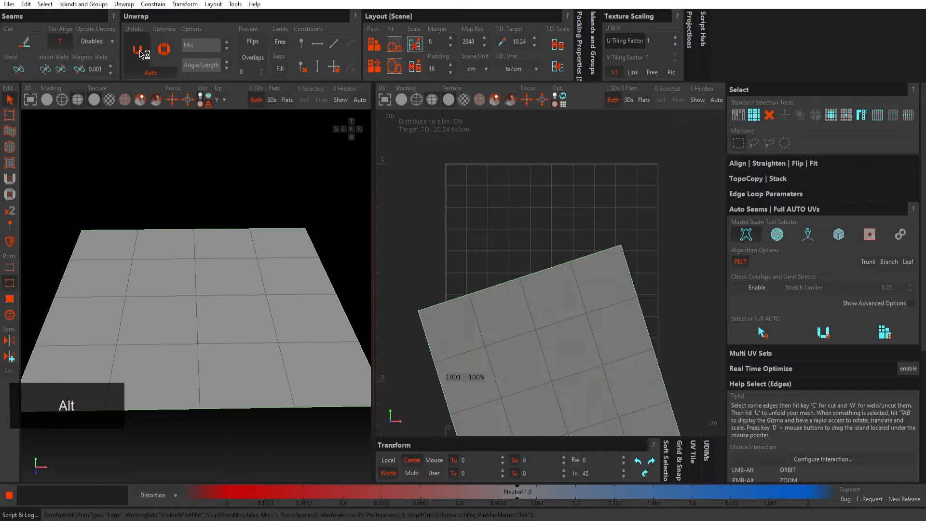
pyautogui.click(376, 46)
pyautogui.click(376, 45)
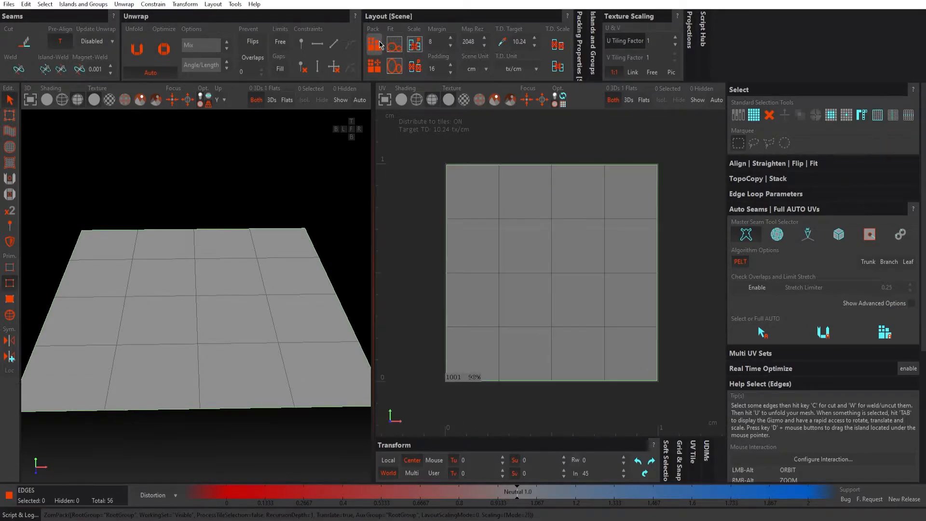
# Step: Check the texel density of the UV shell's corner polygon and look at the map resolution setting
pyautogui.click(9, 298)
pyautogui.click(494, 205)
pyautogui.keyDown('alt'); pyautogui.moveTo(466, 204); pyautogui.dragTo(467, 222, button='middle'); pyautogui.keyUp('alt')
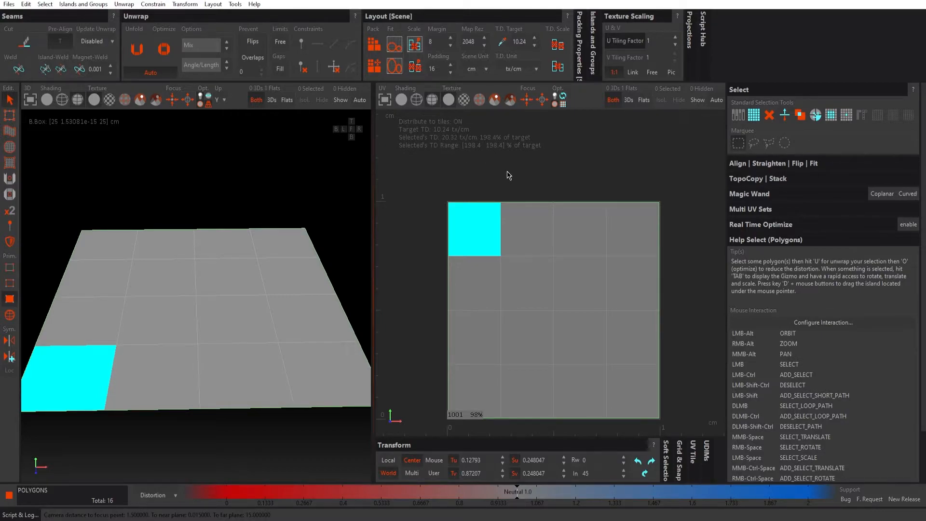
pyautogui.click(467, 44)
pyautogui.keyDown('alt'); pyautogui.moveTo(633, 194); pyautogui.dragTo(607, 188, button='right'); pyautogui.keyUp('alt')
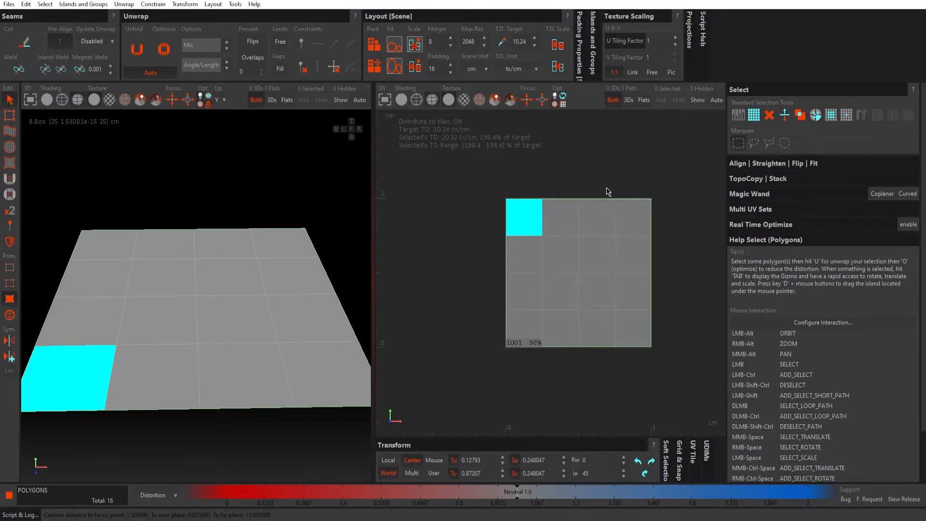
pyautogui.keyDown('alt'); pyautogui.moveTo(607, 189); pyautogui.dragTo(601, 187, button='middle'); pyautogui.keyUp('alt')
# Step: Select all polygons of the UV shell and scale them to the 10.24 tx/cm target texel density
pyautogui.moveTo(457, 168); pyautogui.dragTo(679, 396)
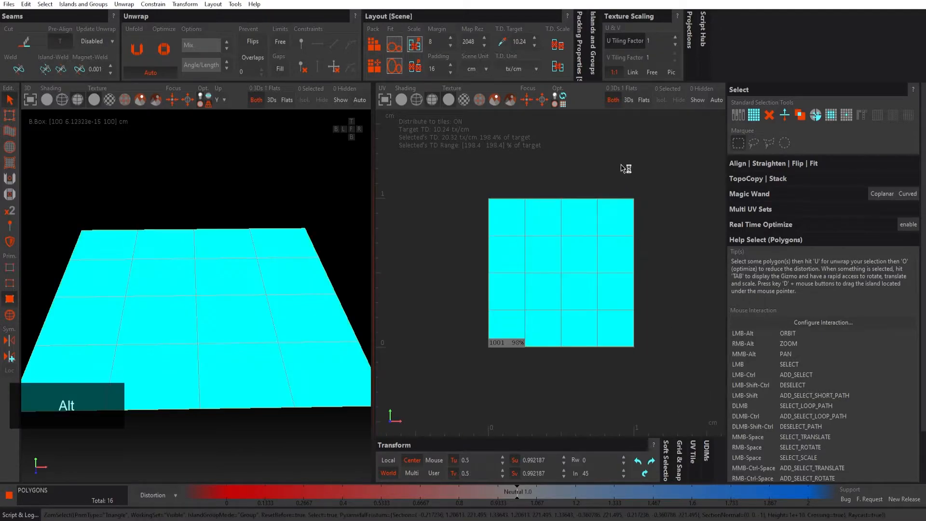
pyautogui.click(567, 47)
pyautogui.click(626, 269)
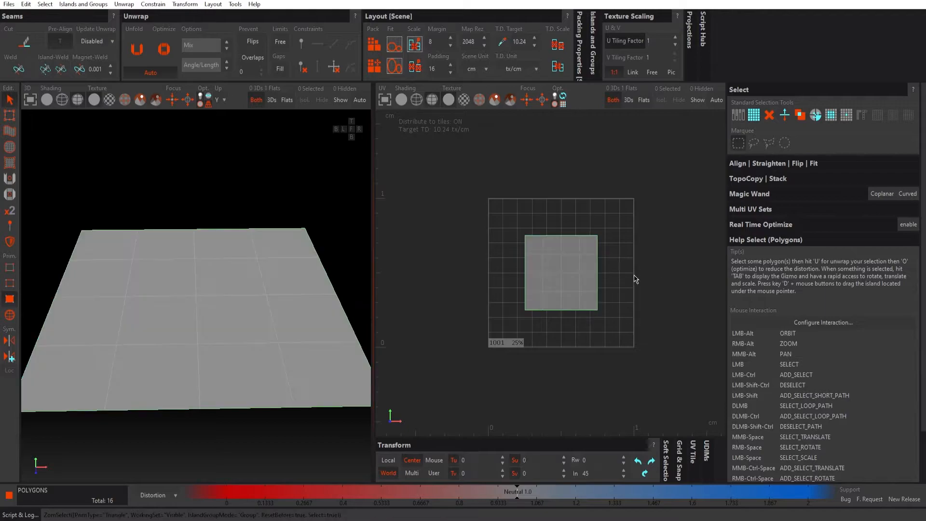
pyautogui.scroll(2, 577, 265)
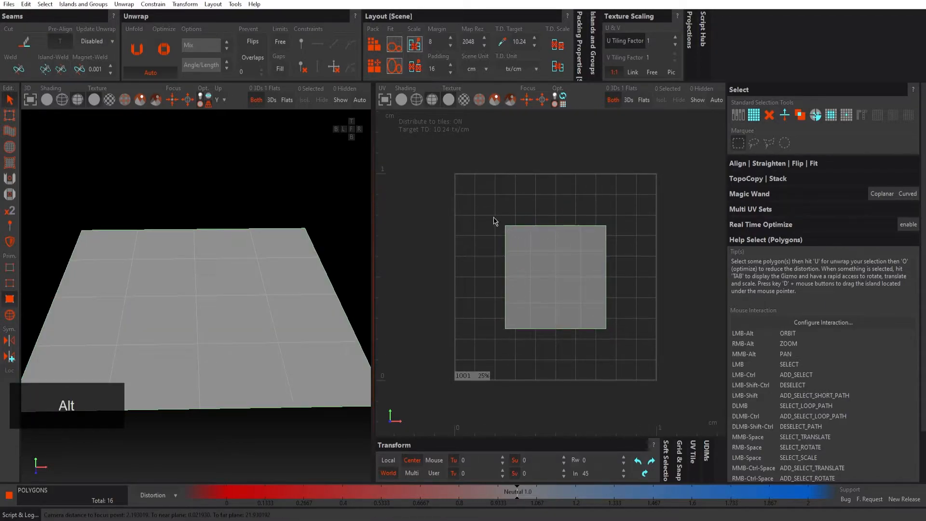
# Step: Check the rescaled shell's texel density against the target, with all its polygons selected
pyautogui.moveTo(482, 206); pyautogui.dragTo(619, 362)
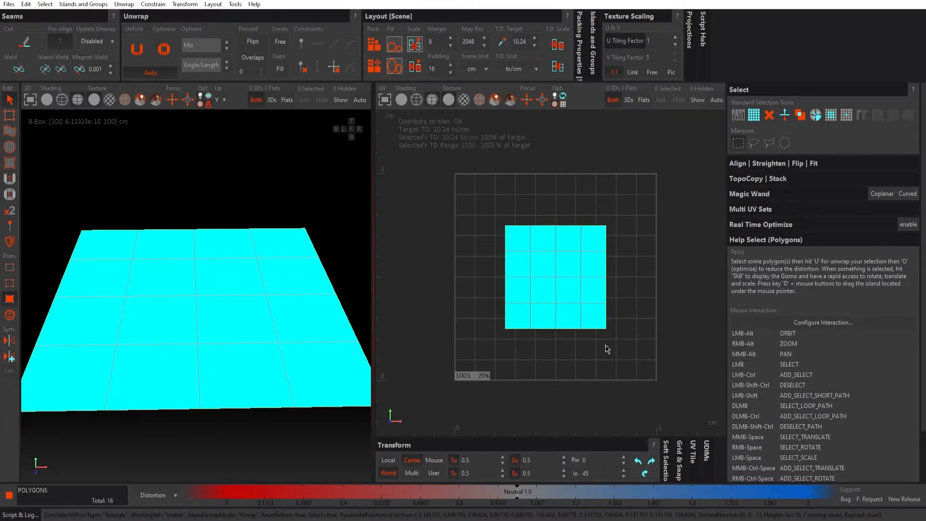
pyautogui.click(607, 349)
pyautogui.moveTo(499, 202); pyautogui.dragTo(629, 357)
pyautogui.click(493, 222)
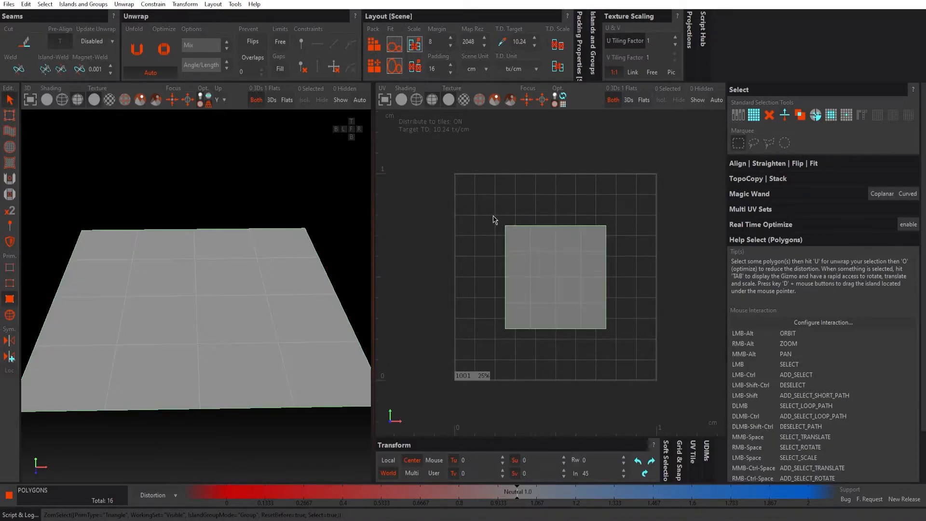
# Step: Try to pack the rescaled shell, undo the packing and reselect all its polygons
pyautogui.click(375, 66)
pyautogui.hotkey('ctrl', 'z')
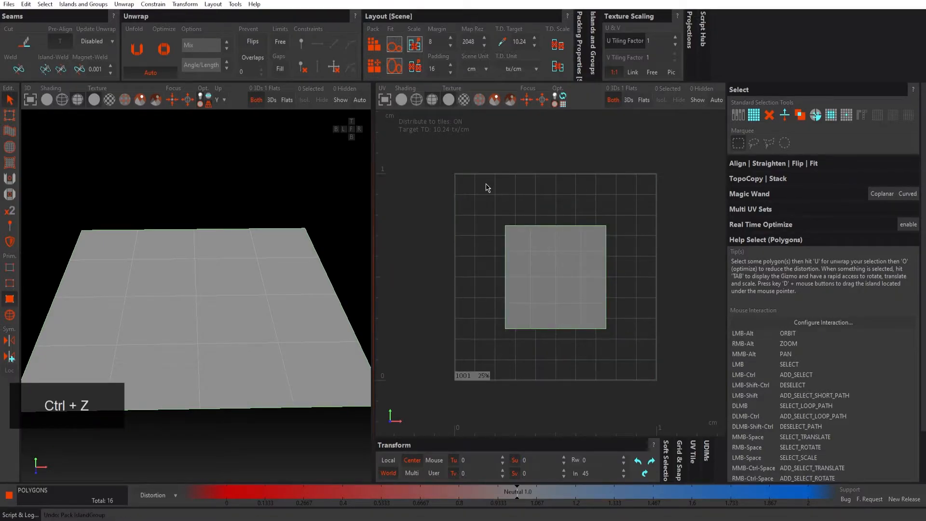
pyautogui.moveTo(489, 187); pyautogui.dragTo(649, 366)
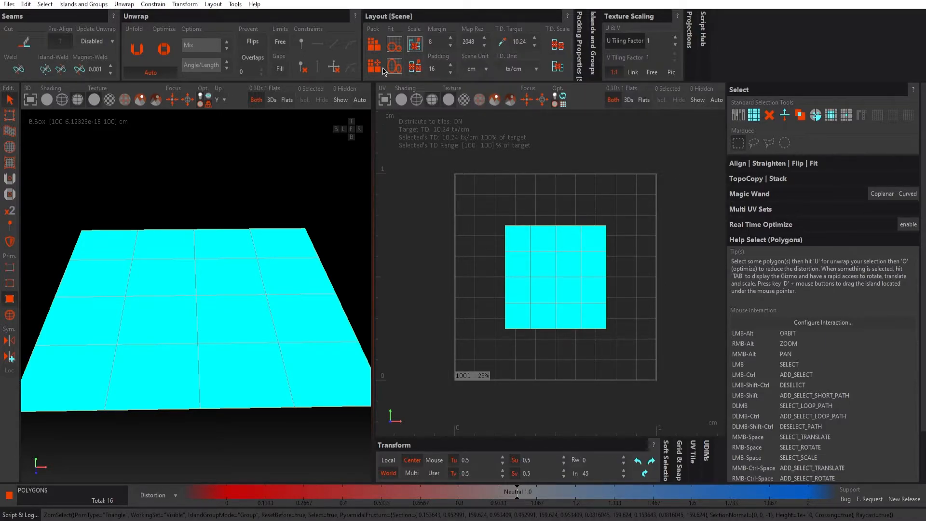
# Step: Set the maximum and minimum packing scaling to 100% and pack the shell at its current size
pyautogui.click(582, 48)
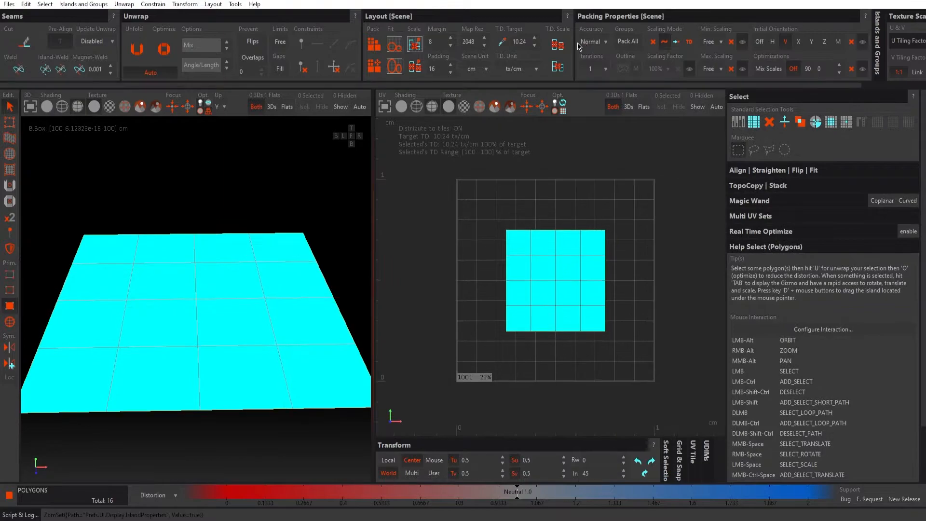
pyautogui.click(709, 68)
pyautogui.click(718, 72)
pyautogui.click(710, 44)
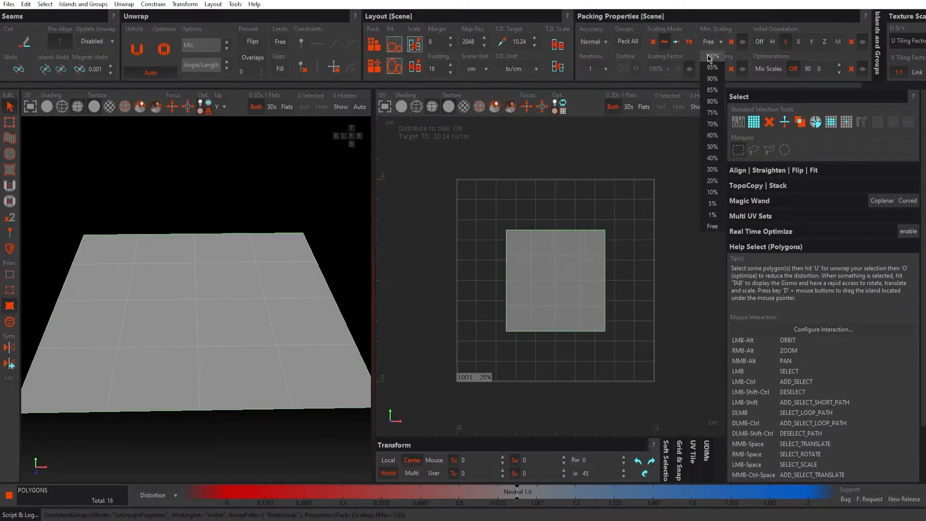
pyautogui.click(711, 56)
pyautogui.click(686, 185)
pyautogui.click(374, 66)
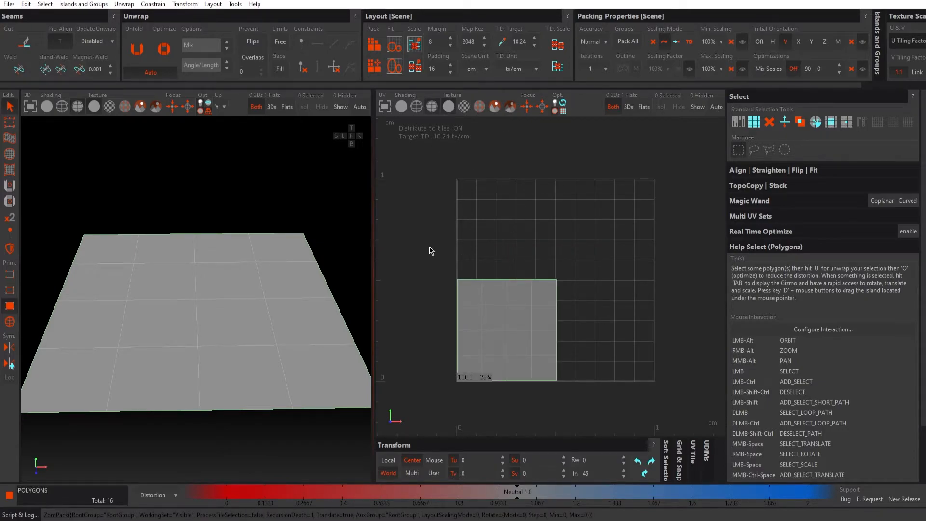
# Step: Check the packed shell's texel density and compare the plane's dimensions between RizomUV and 3ds Max
pyautogui.moveTo(426, 226); pyautogui.dragTo(563, 419)
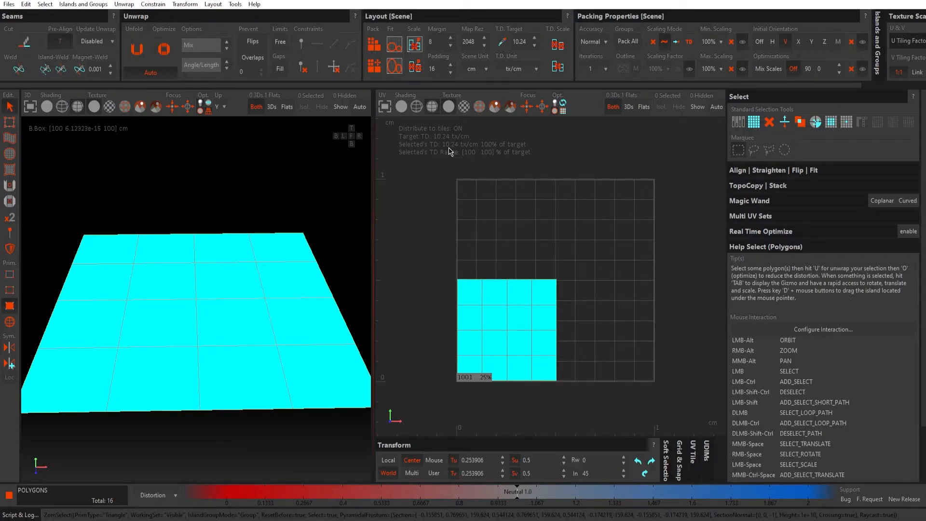
pyautogui.click(492, 235)
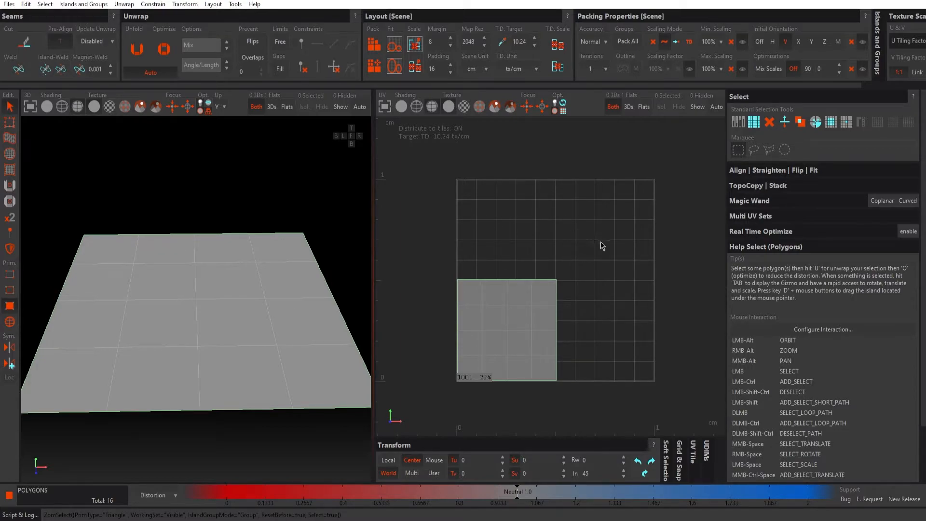
pyautogui.moveTo(431, 249); pyautogui.dragTo(550, 412)
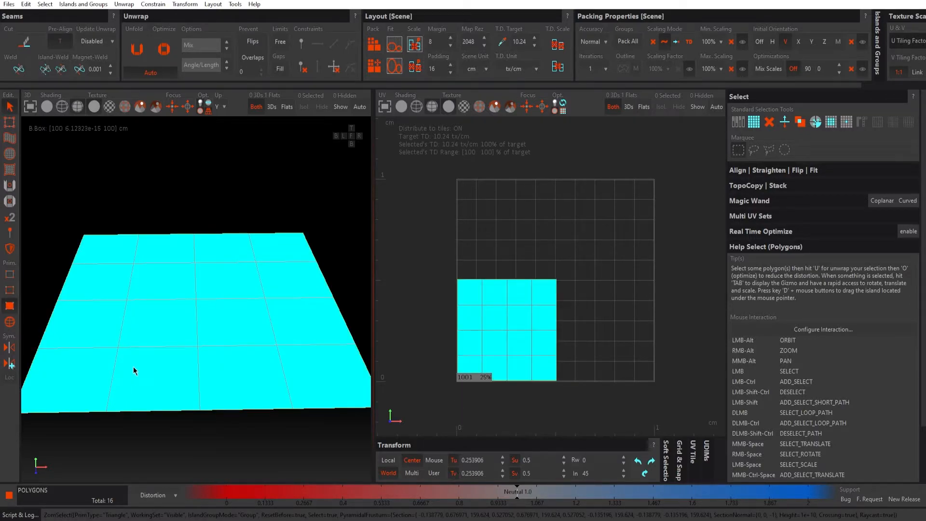
pyautogui.keyDown('alt'); pyautogui.moveTo(199, 303); pyautogui.dragTo(227, 304); pyautogui.keyUp('alt')
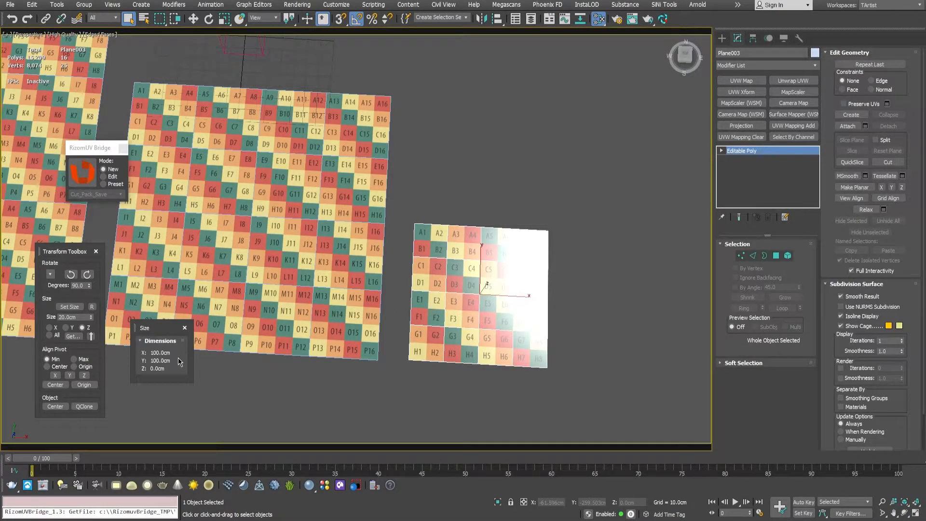
pyautogui.hotkey('alt', 'Tab')
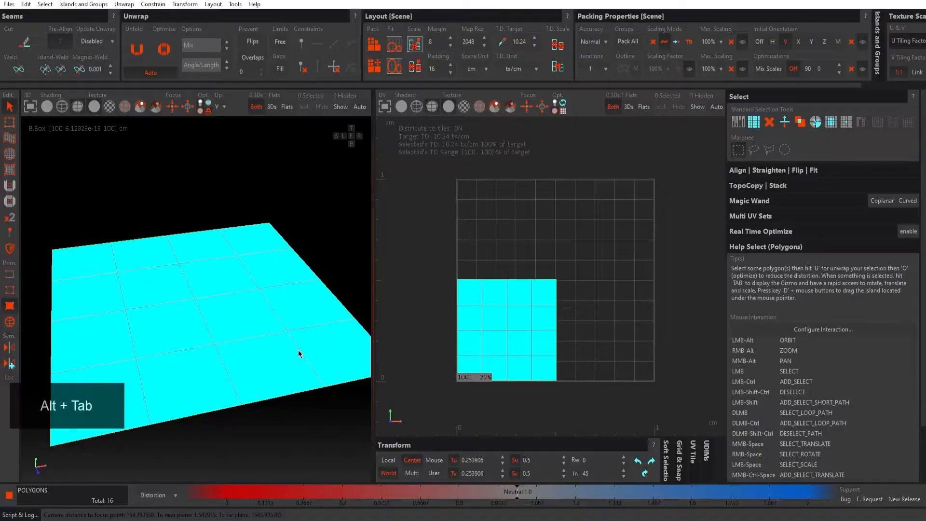
pyautogui.click(457, 268)
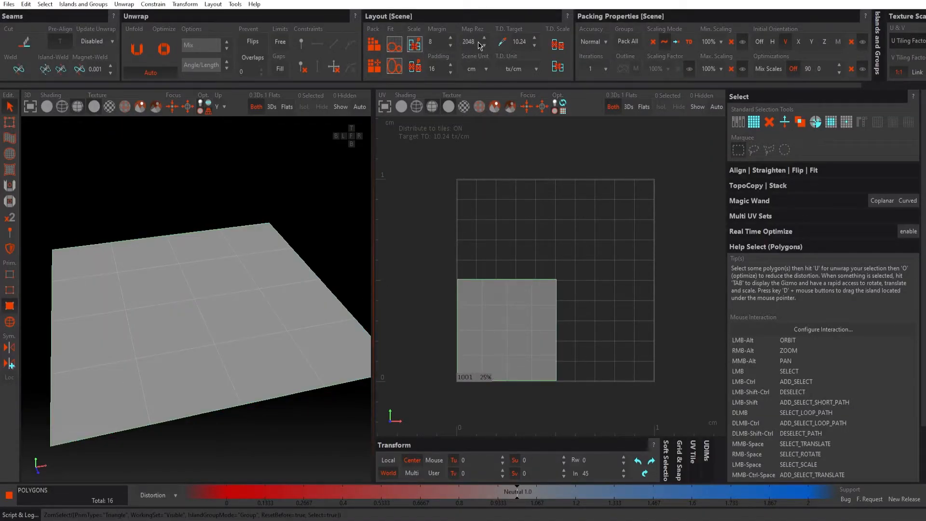
# Step: Halve the layout's map resolution to 1024
pyautogui.hotkey('alt', 'Tab')
pyautogui.write('/2')
pyautogui.press('Return')
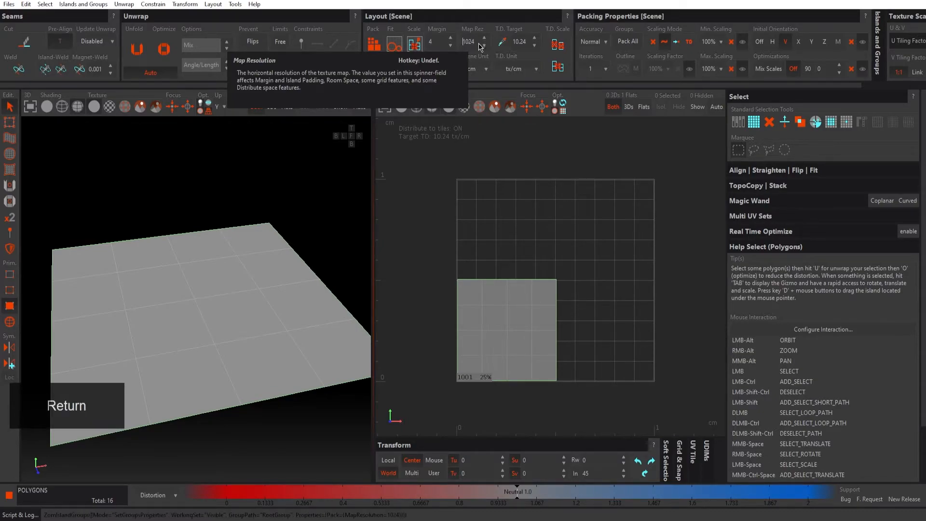
pyautogui.click(433, 196)
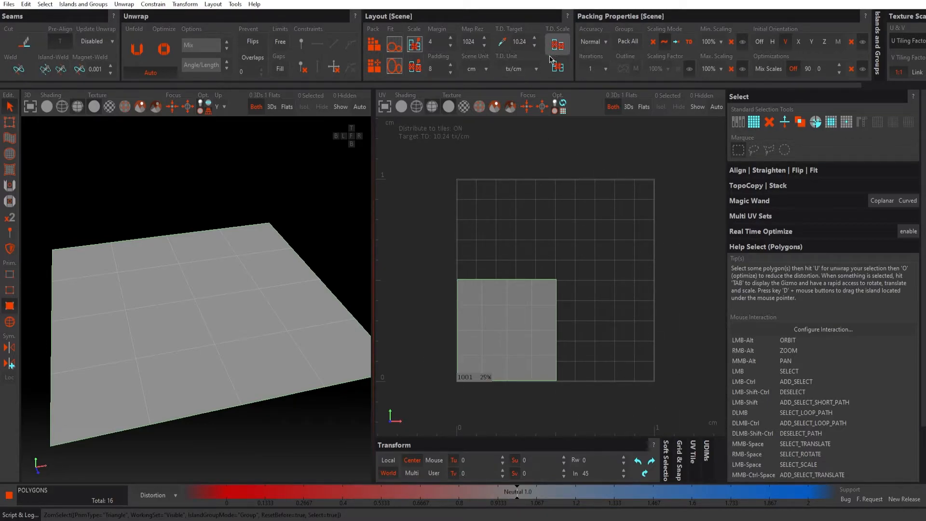
# Step: Try to repack the shell with scaling limited to 100% and select it to check its density
pyautogui.click(373, 47)
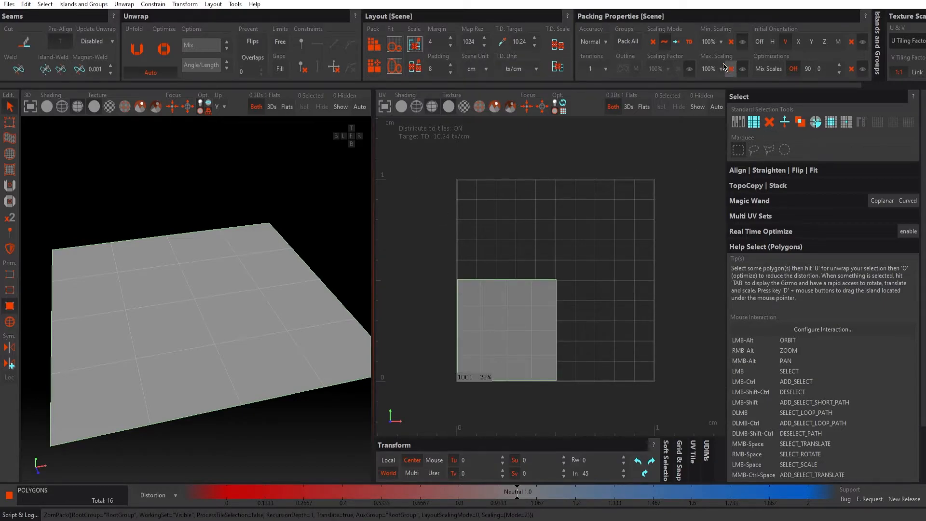
pyautogui.moveTo(404, 209); pyautogui.dragTo(666, 471)
pyautogui.click(374, 44)
# Step: Set the minimum and maximum packing scaling to Free and repack the shell to fill the tile
pyautogui.click(716, 46)
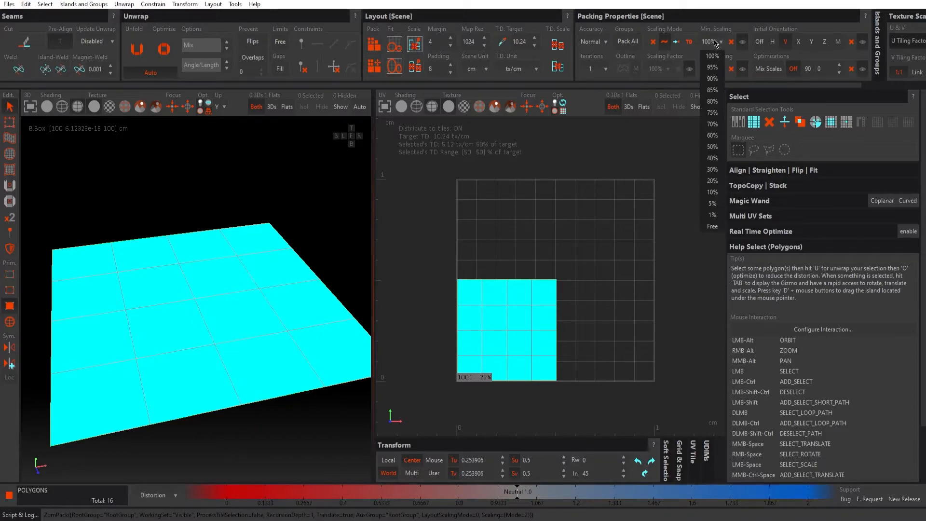
pyautogui.click(713, 223)
pyautogui.click(716, 69)
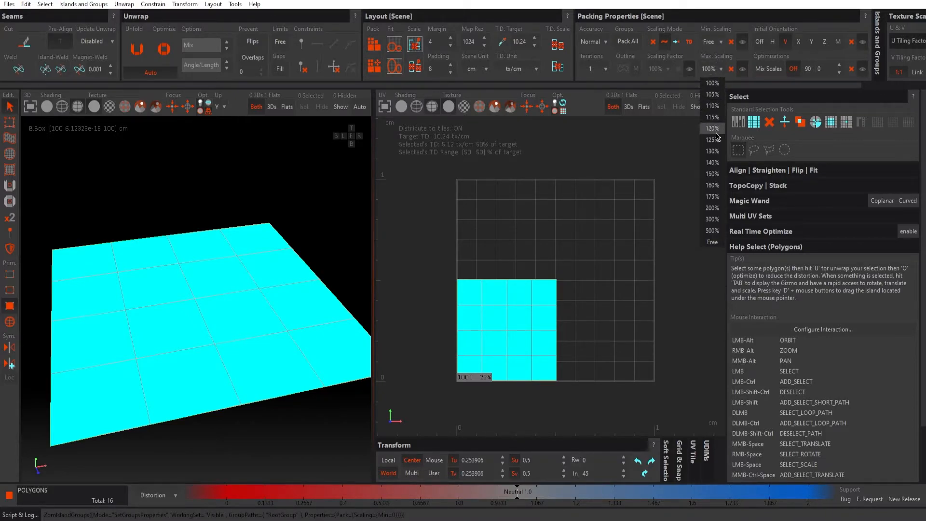
pyautogui.click(713, 242)
pyautogui.click(423, 206)
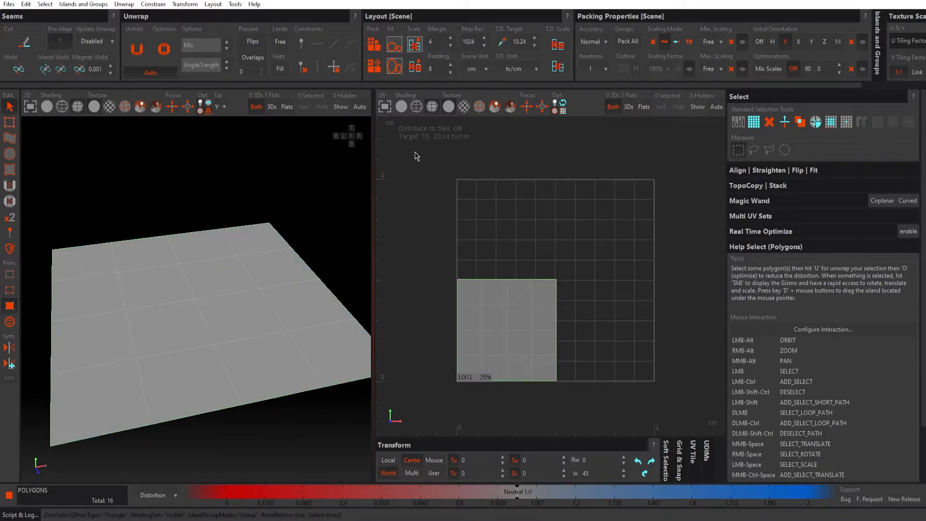
pyautogui.click(375, 44)
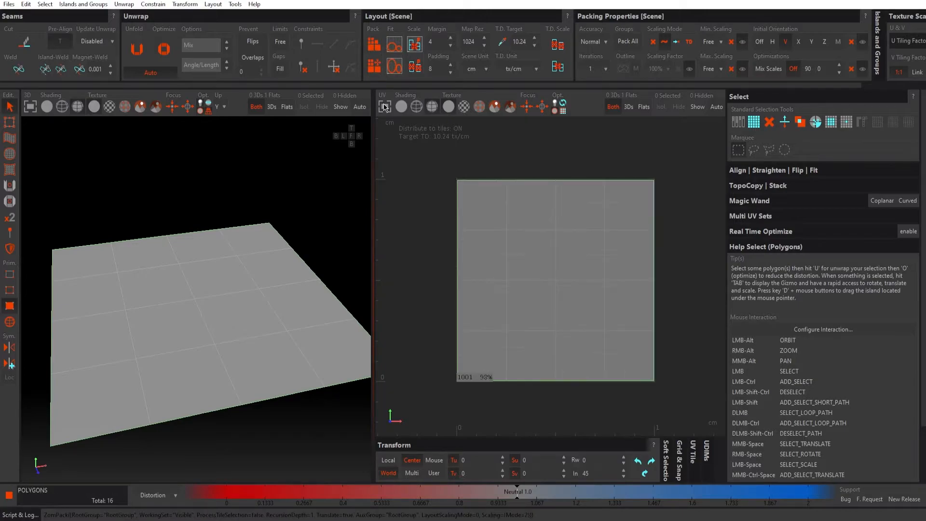
# Step: Compare the texel density of the repacked shell's corner polygon and of the whole shell with the target
pyautogui.click(482, 222)
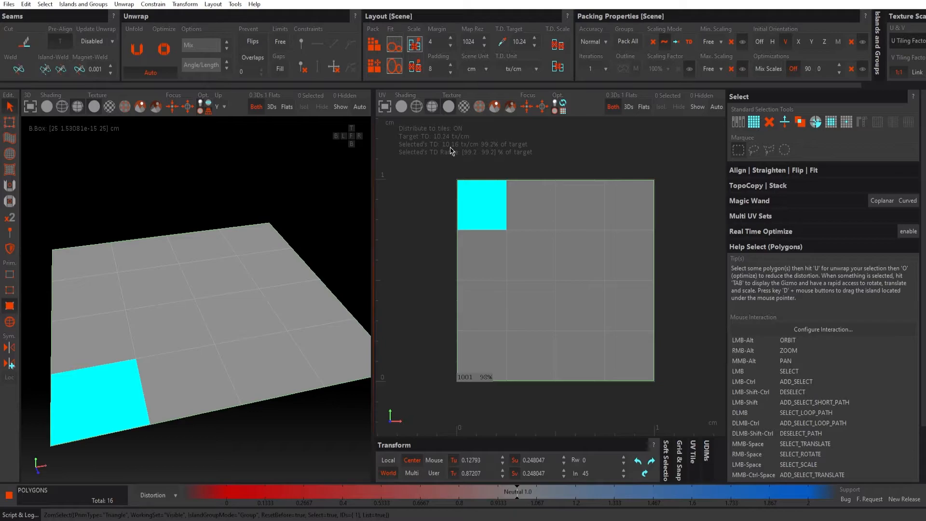
pyautogui.click(426, 193)
pyautogui.moveTo(425, 170); pyautogui.dragTo(685, 429)
pyautogui.click(682, 356)
pyautogui.scroll(-1, 685, 303)
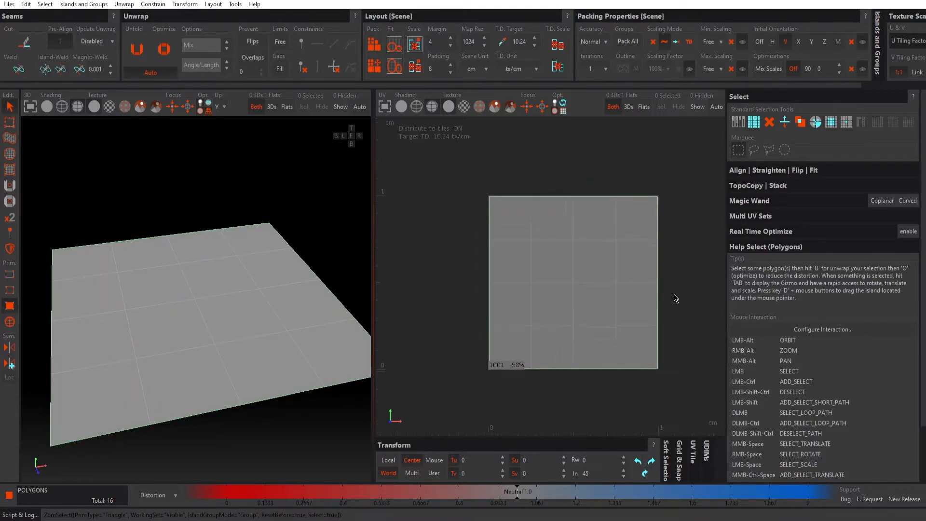
pyautogui.scroll(-1, 671, 285)
pyautogui.scroll(-1, 644, 286)
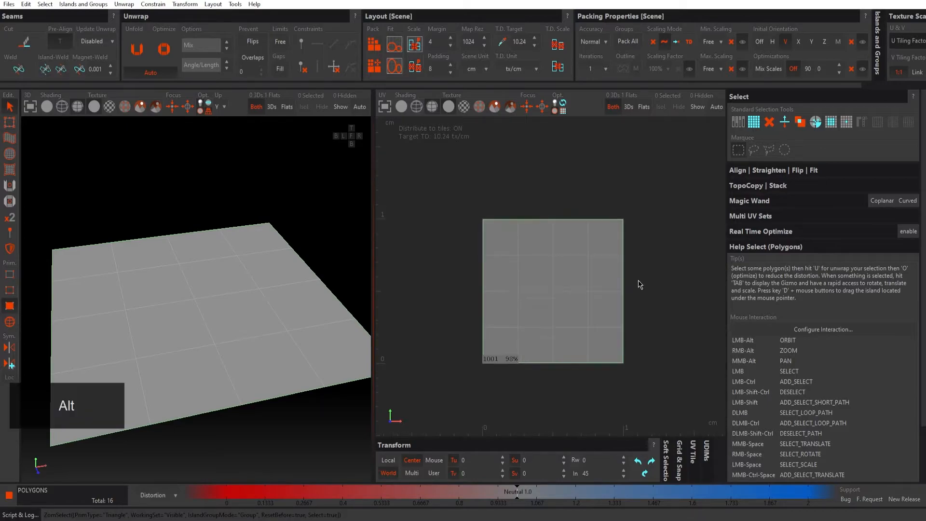
pyautogui.moveTo(447, 188); pyautogui.dragTo(653, 401)
pyautogui.click(450, 191)
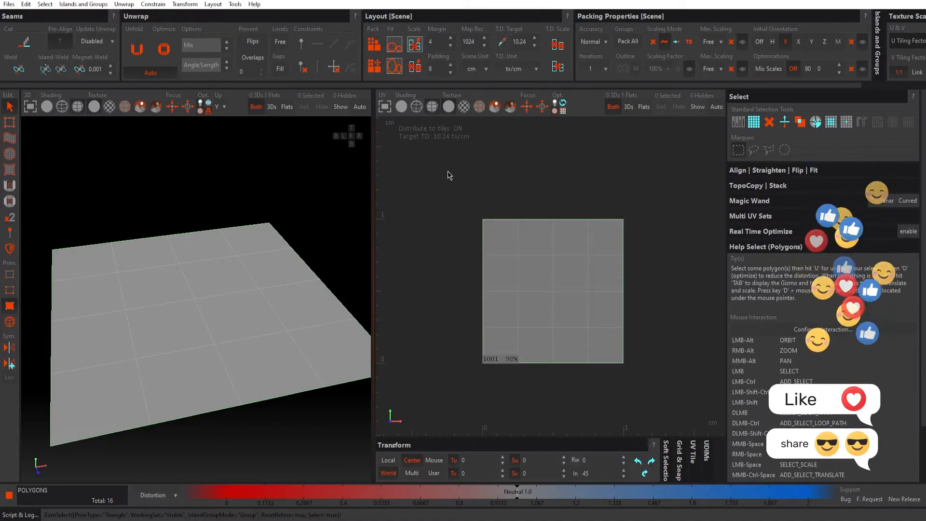
pyautogui.moveTo(447, 186); pyautogui.dragTo(661, 413)
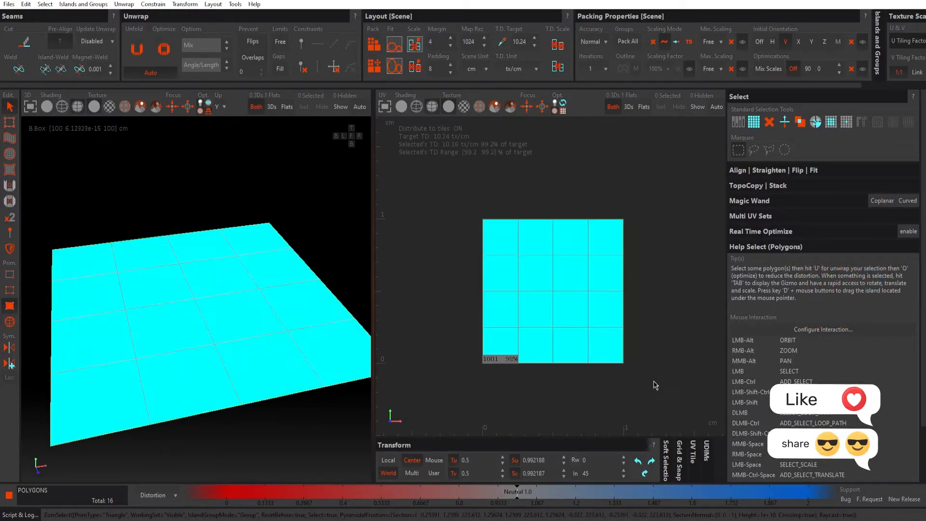
pyautogui.click(462, 192)
pyautogui.moveTo(462, 191); pyautogui.dragTo(653, 406)
pyautogui.click(444, 213)
pyautogui.moveTo(454, 202); pyautogui.dragTo(649, 375)
pyautogui.click(466, 231)
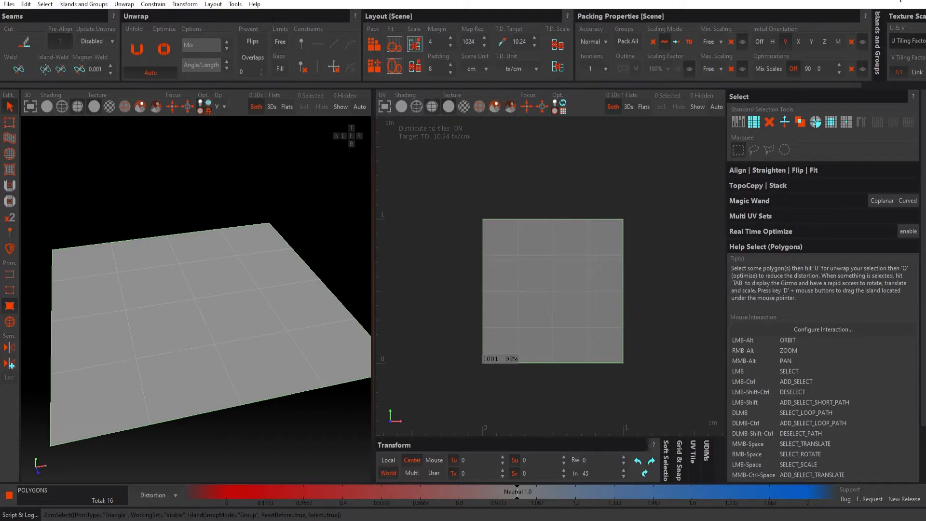
# Step: Close RizomUV without saving the layout and dismiss the resulting warning in 3ds Max
pyautogui.hotkey('alt', 'F4')
pyautogui.click(483, 257)
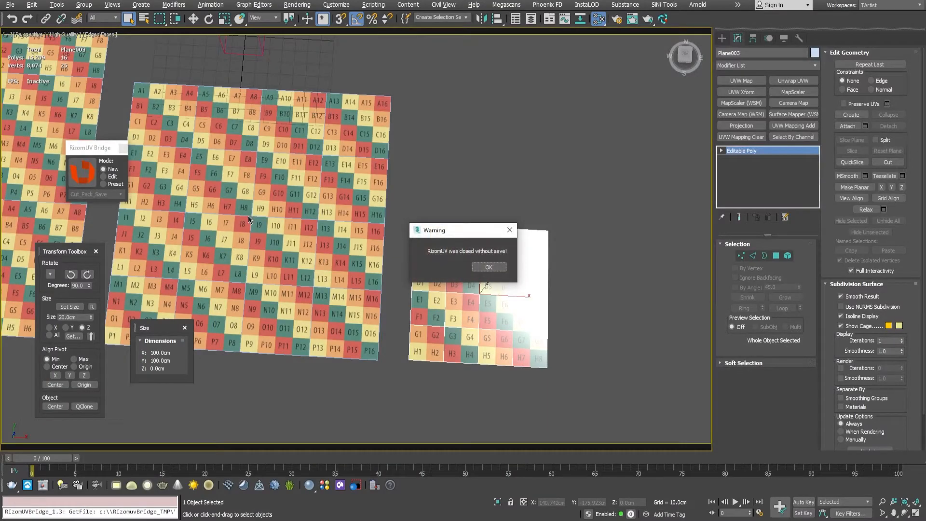
pyautogui.click(489, 266)
# Step: Select the largest checkered plane and look up its dimensions
pyautogui.scroll(5, 277, 197)
pyautogui.click(199, 155)
pyautogui.moveTo(221, 150); pyautogui.dragTo(275, 292, button='middle')
pyautogui.click(72, 336)
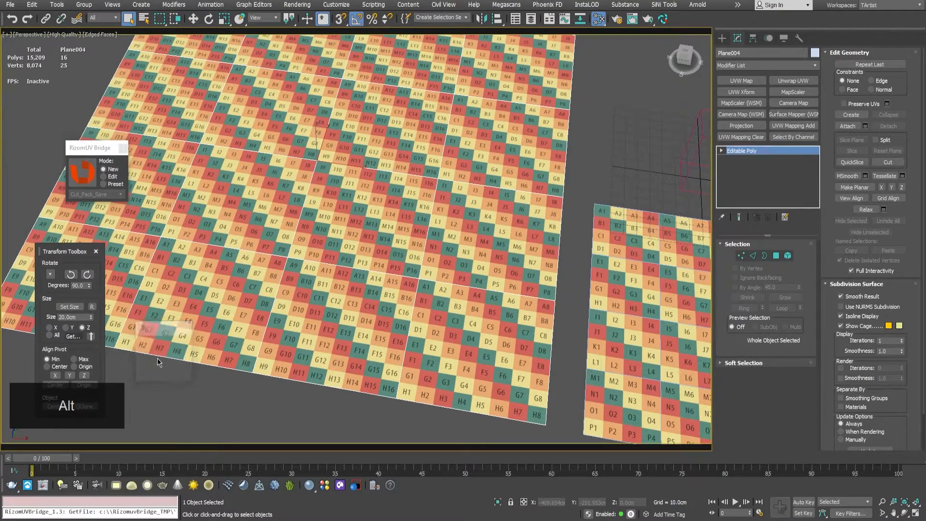
# Step: Apply 4096x4096 Texel Density Texture 1.png from the Checker Pattern 4096x4096 folder to the 400 cm plane in 3ds Max
pyautogui.keyDown('alt'); pyautogui.moveTo(374, 177); pyautogui.dragTo(134, 172, button='middle'); pyautogui.keyUp('alt')
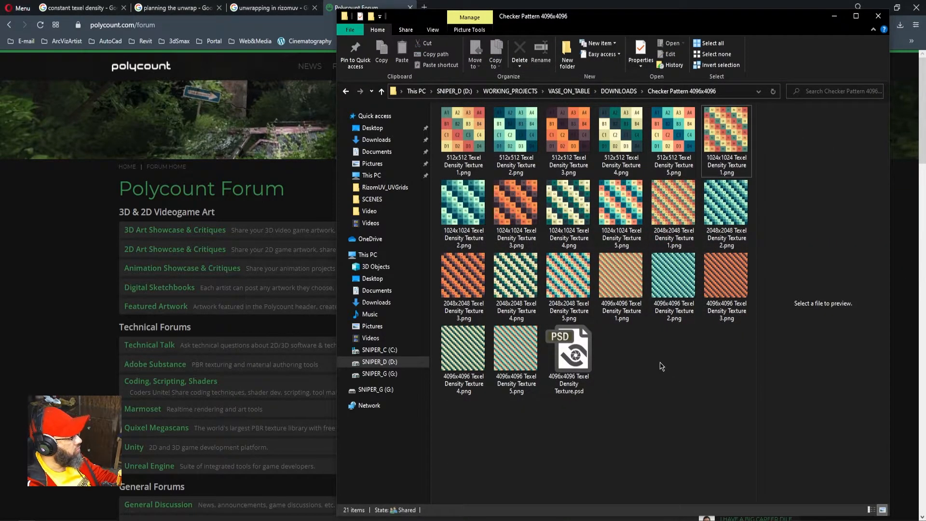
pyautogui.click(623, 278)
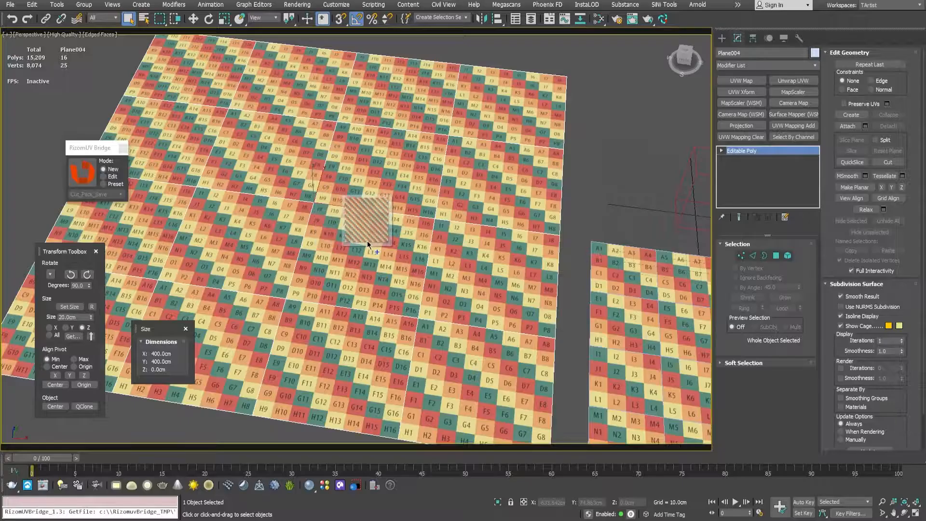
pyautogui.scroll(3, 376, 234)
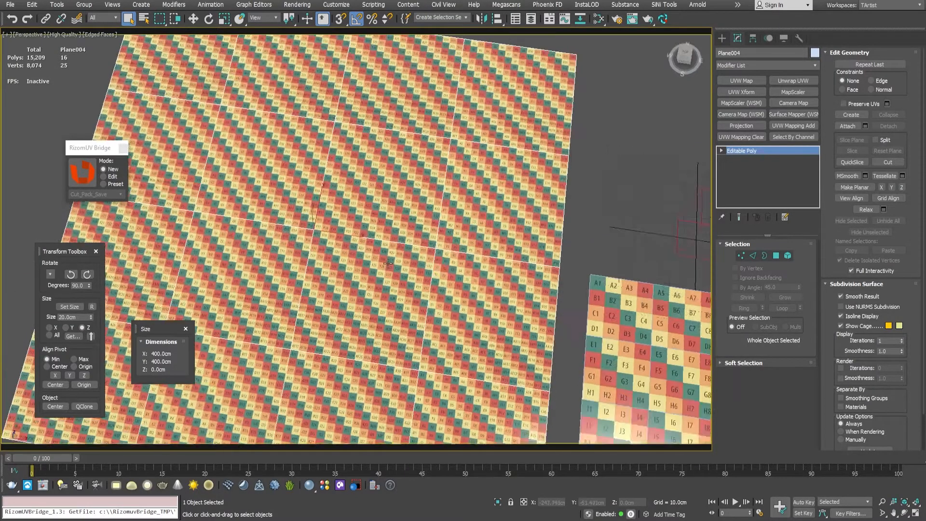
pyautogui.keyDown('alt'); pyautogui.moveTo(377, 234); pyautogui.dragTo(451, 247, button='middle'); pyautogui.keyUp('alt')
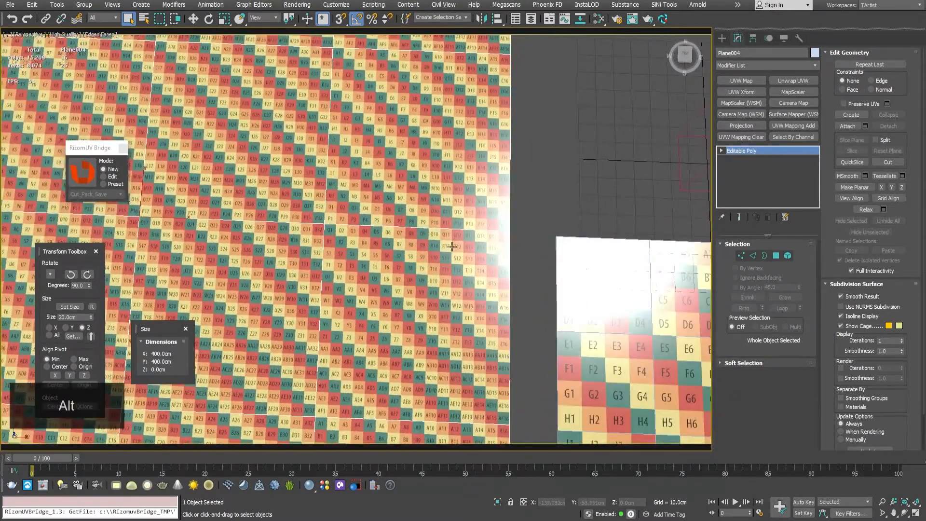
pyautogui.scroll(-6, 473, 239)
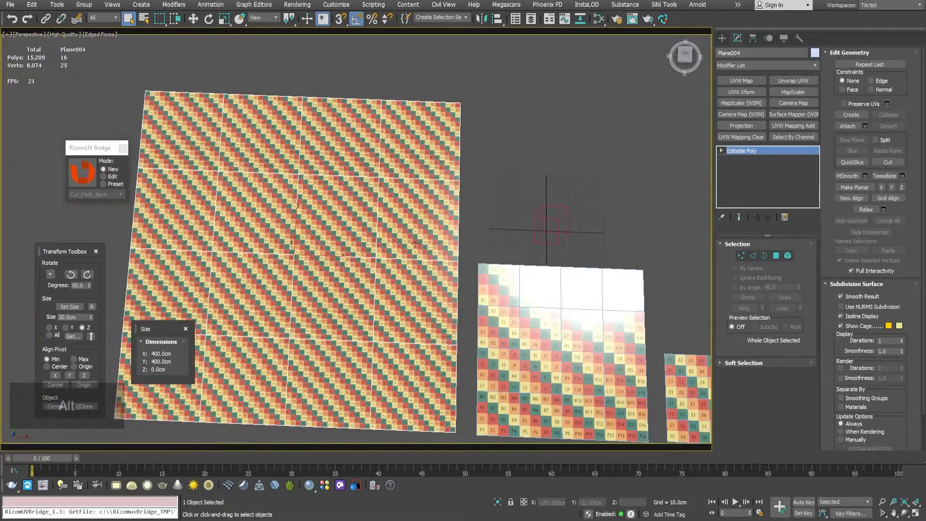
# Step: Add a UVW Map modifier to the 400 cm plane and compare its checker squares with the neighbouring plane
pyautogui.click(750, 81)
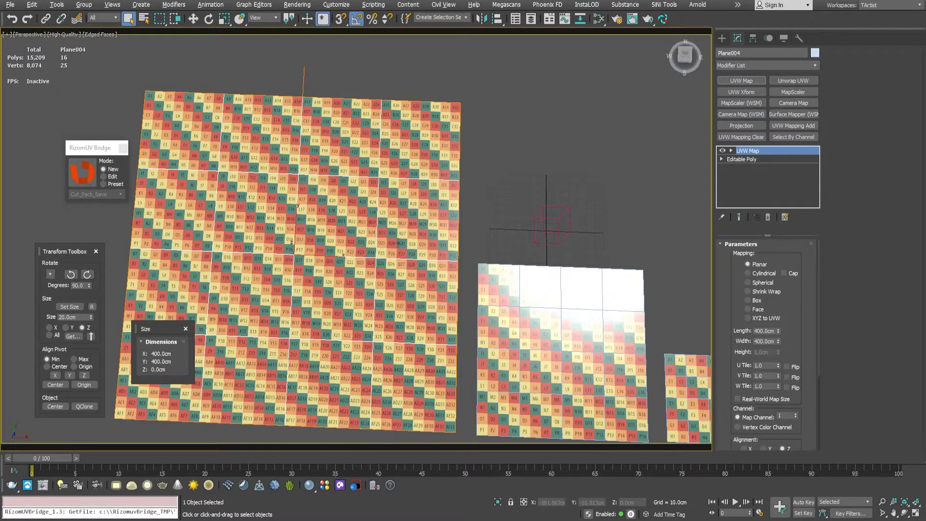
pyautogui.keyDown('alt'); pyautogui.moveTo(398, 243); pyautogui.dragTo(396, 248, button='middle'); pyautogui.keyUp('alt')
pyautogui.scroll(3, 398, 263)
pyautogui.keyDown('alt'); pyautogui.moveTo(449, 260); pyautogui.dragTo(422, 229, button='middle'); pyautogui.keyUp('alt')
pyautogui.scroll(3, 421, 229)
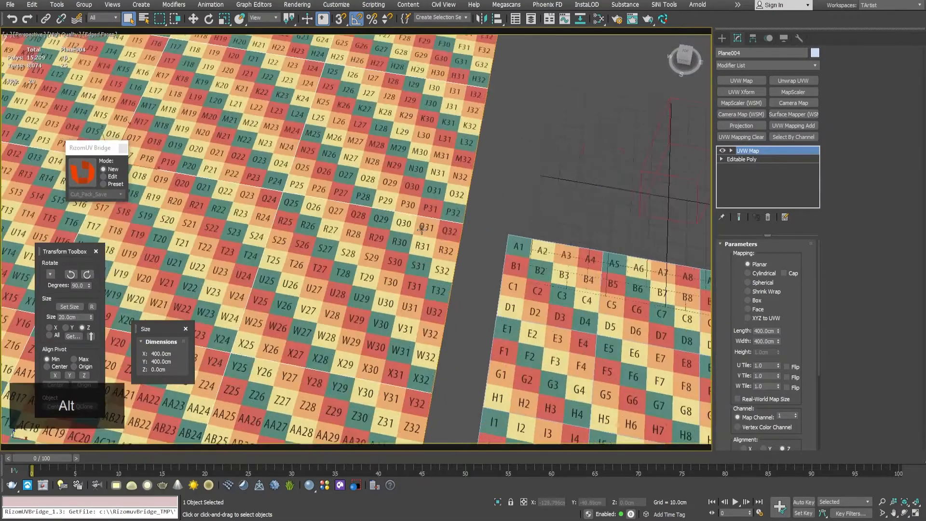
# Step: Send the 400 cm plane to RizomUV through the bridge and frame it in the 3D view
pyautogui.click(90, 177)
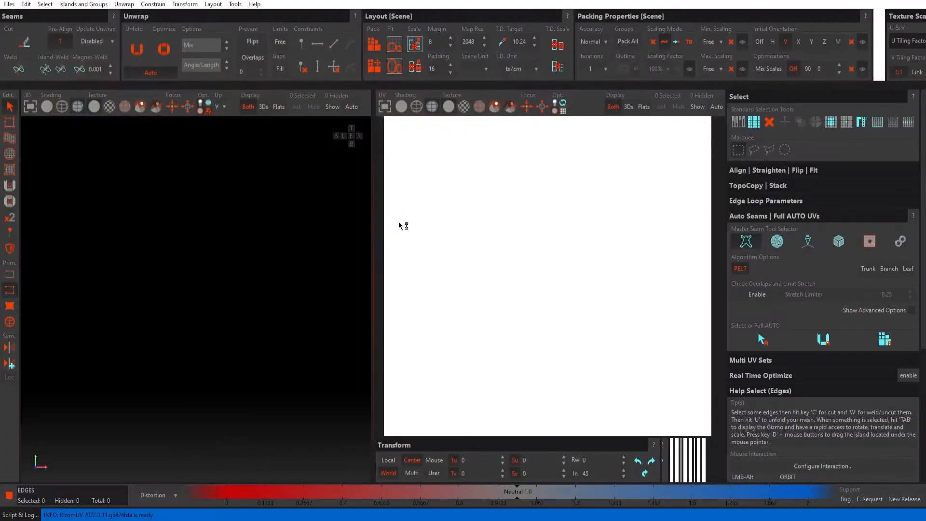
pyautogui.press('alt')
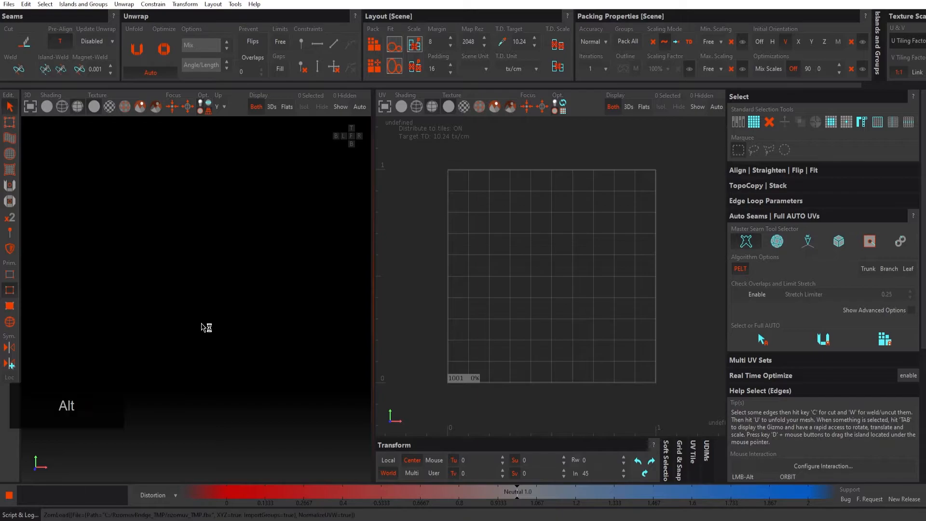
pyautogui.press('f')
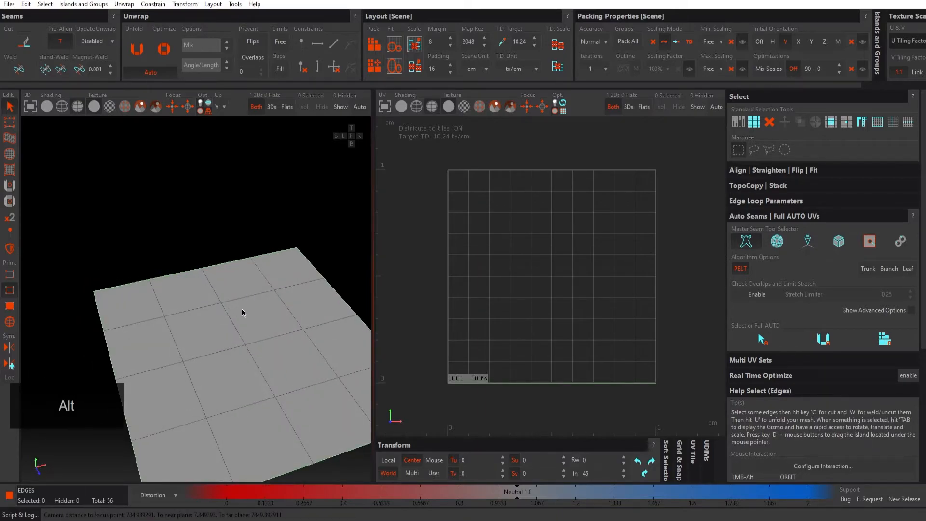
pyautogui.keyDown('alt'); pyautogui.moveTo(241, 256); pyautogui.dragTo(156, 124); pyautogui.keyUp('alt')
# Step: Unfold and optimize the plane's UV shell and pack it into the tile
pyautogui.click(141, 52)
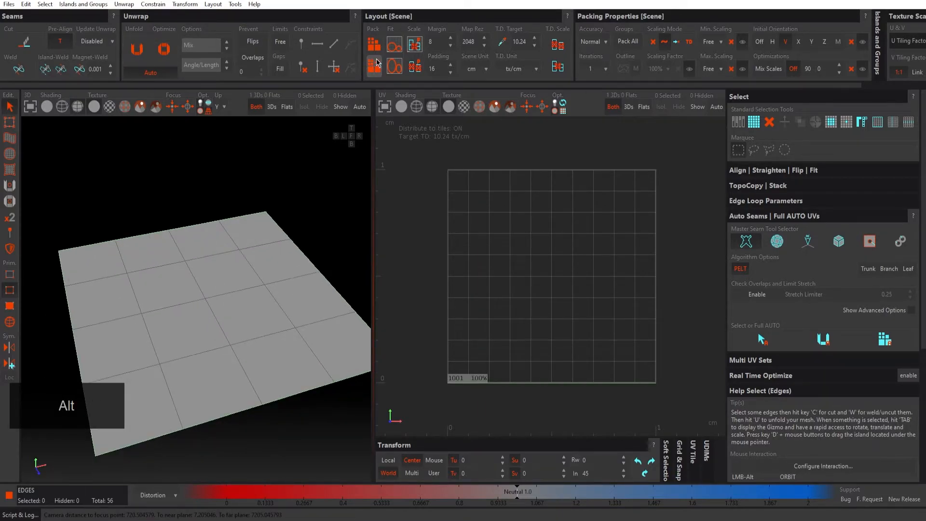
pyautogui.click(138, 54)
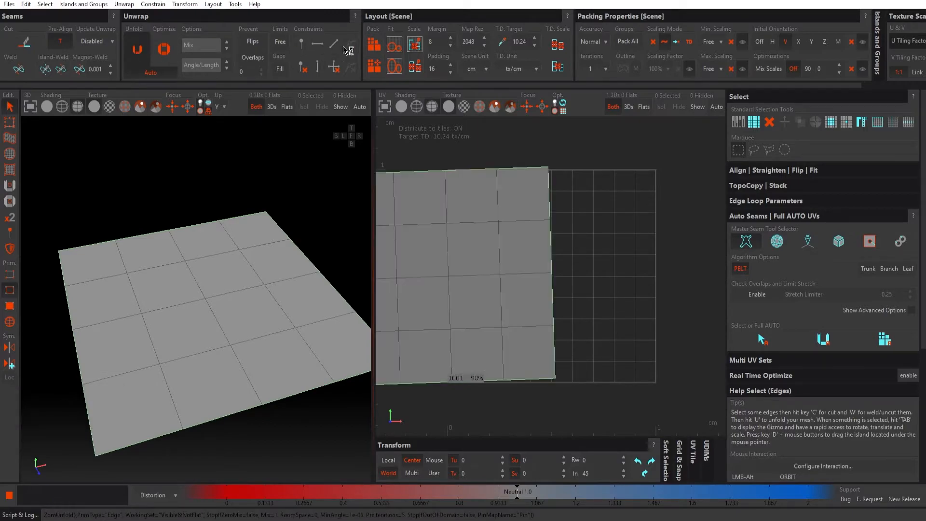
pyautogui.click(167, 50)
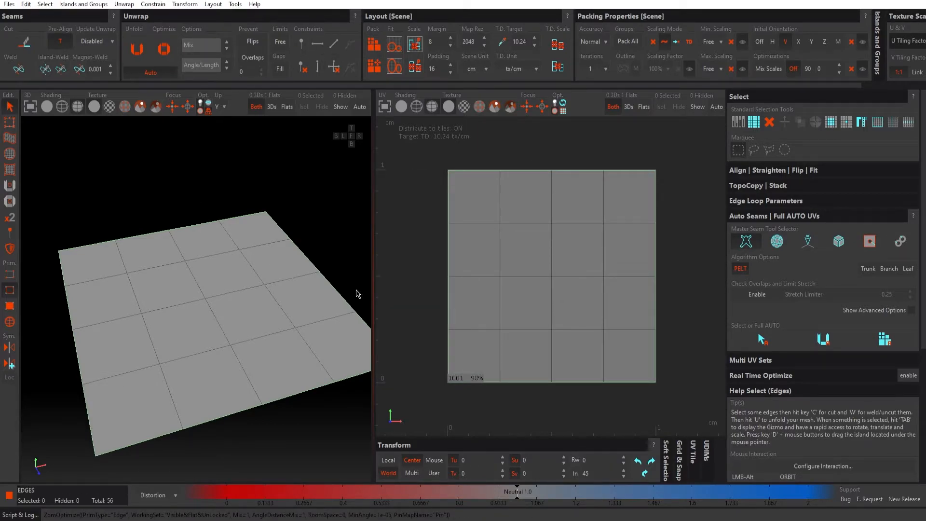
# Step: Check the texel density of the packed shell's corner polygon against the target
pyautogui.click(477, 203)
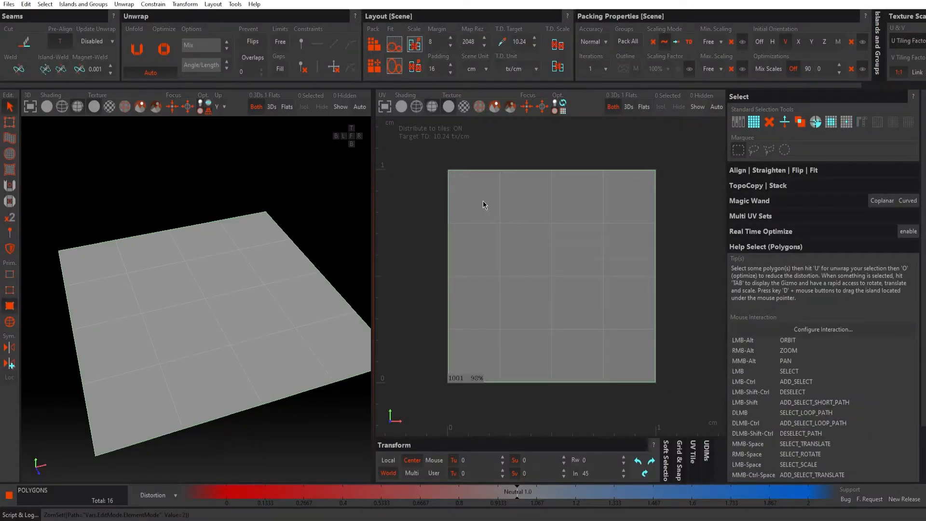
pyautogui.click(482, 201)
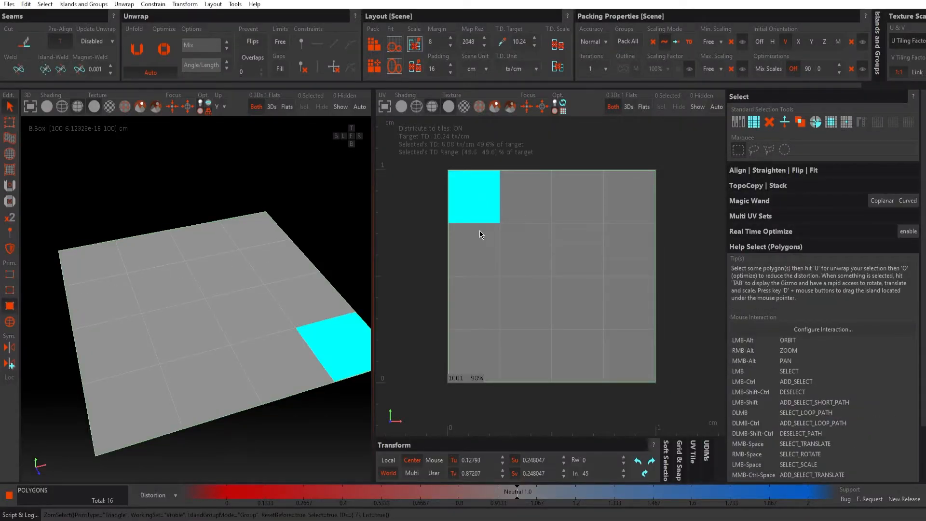
pyautogui.keyDown('alt'); pyautogui.moveTo(419, 135); pyautogui.dragTo(427, 167, button='middle'); pyautogui.keyUp('alt')
pyautogui.keyDown('alt'); pyautogui.moveTo(427, 168); pyautogui.dragTo(454, 159, button='right'); pyautogui.keyUp('alt')
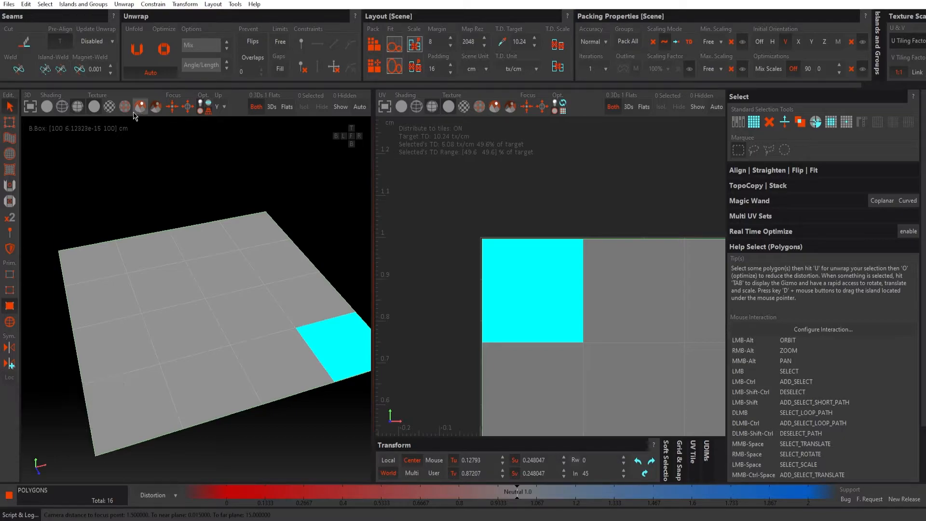
# Step: Display the numbered grid texture on the plane in the 3D view and clear the polygon selection
pyautogui.click(109, 106)
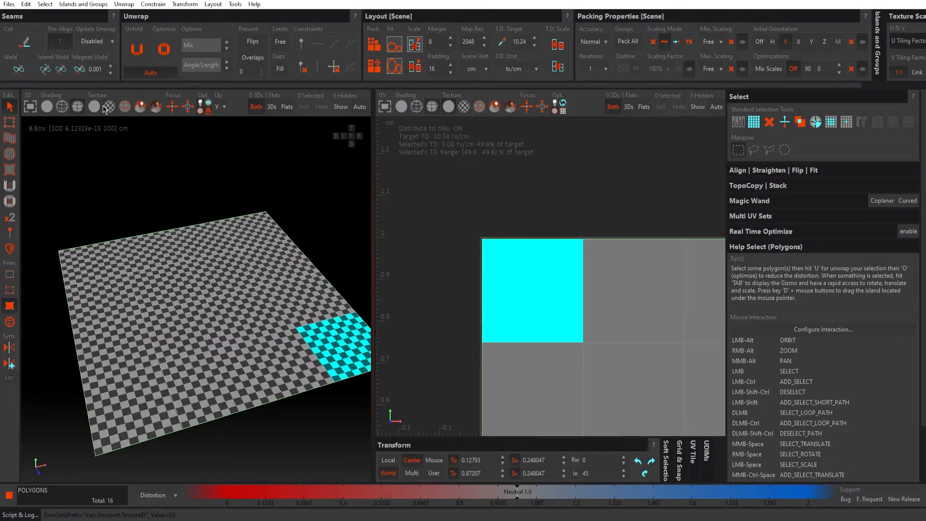
pyautogui.click(125, 107)
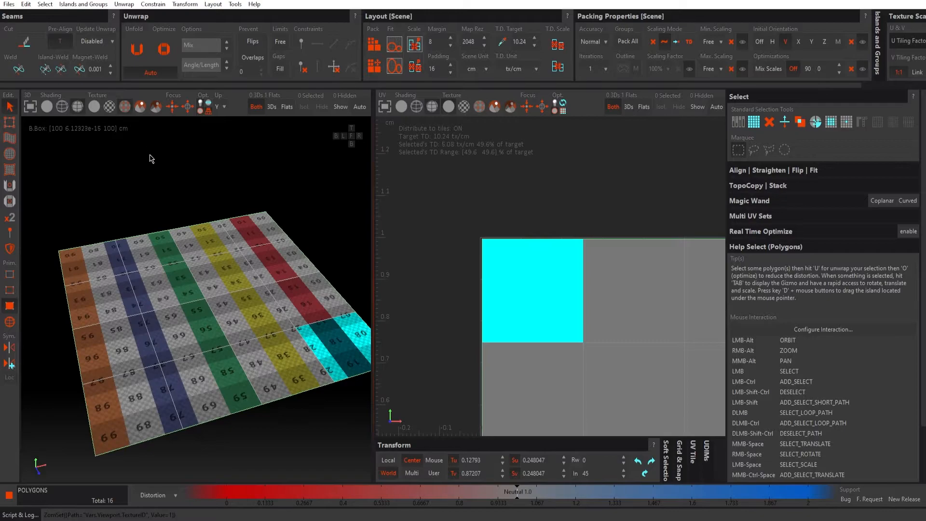
pyautogui.keyDown('alt'); pyautogui.moveTo(220, 240); pyautogui.dragTo(197, 276); pyautogui.keyUp('alt')
pyautogui.keyDown('alt'); pyautogui.moveTo(197, 276); pyautogui.dragTo(250, 291, button='right'); pyautogui.keyUp('alt')
pyautogui.keyDown('alt'); pyautogui.moveTo(250, 291); pyautogui.dragTo(227, 266, button='middle'); pyautogui.keyUp('alt')
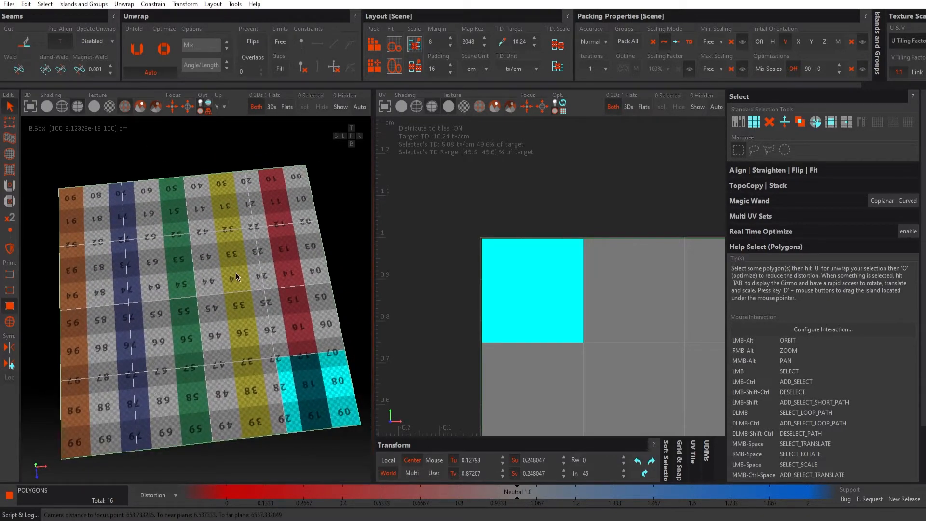
pyautogui.click(444, 239)
pyautogui.keyDown('alt'); pyautogui.moveTo(463, 289); pyautogui.dragTo(459, 274, button='middle'); pyautogui.keyUp('alt')
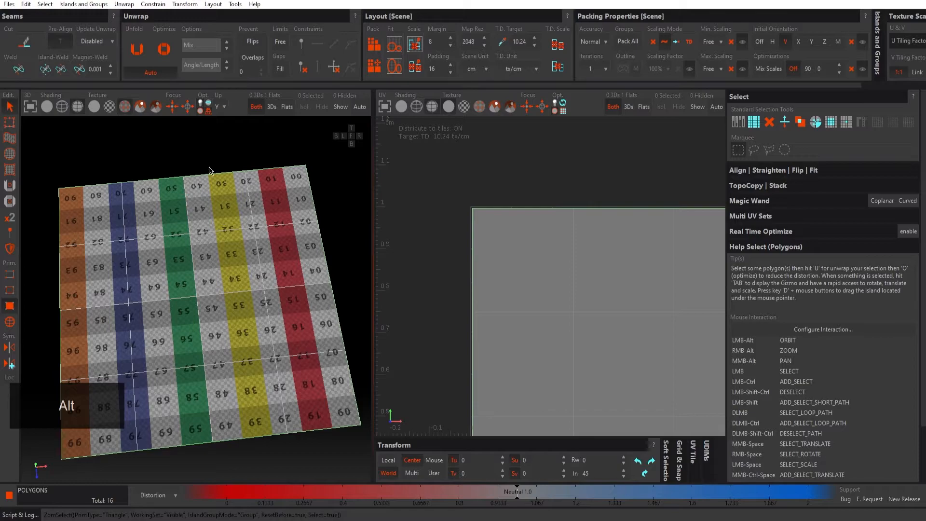
# Step: Open the grid texture chooser in the RizomUV preferences and copy the Checker Pattern 4096x4096 folder path from File Explorer
pyautogui.click(24, 5)
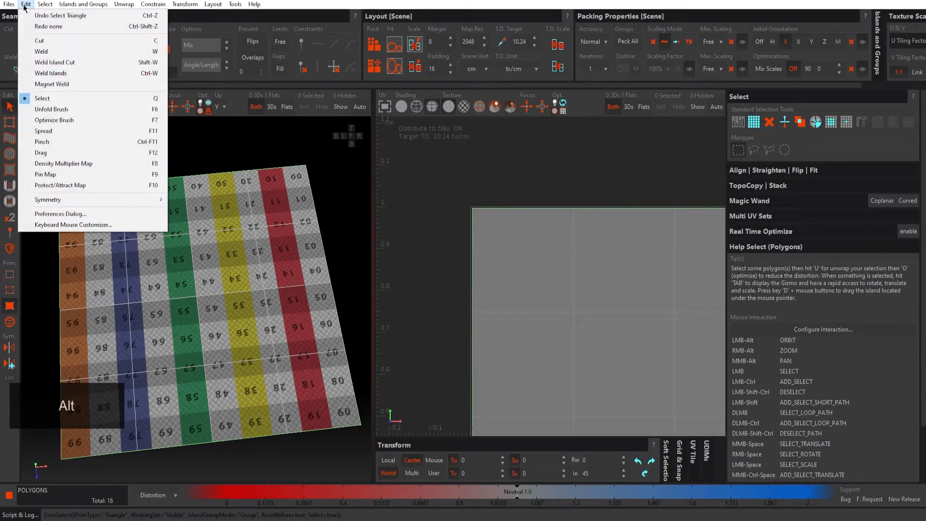
pyautogui.click(52, 215)
pyautogui.click(260, 107)
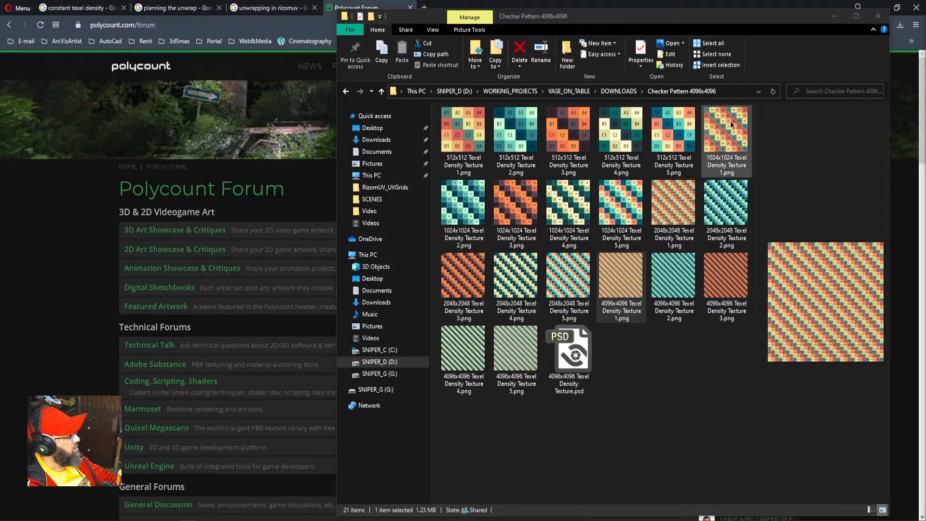
pyautogui.click(739, 90)
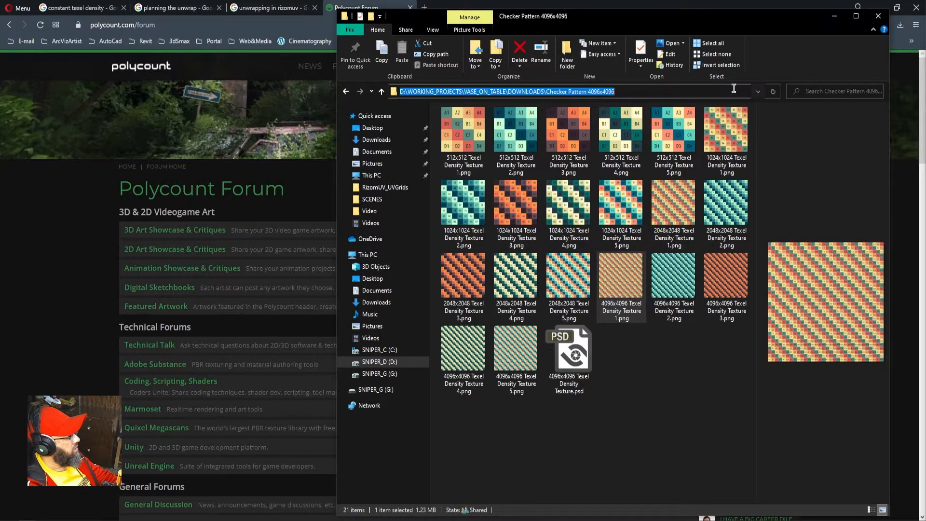
pyautogui.rightClick(733, 90)
pyautogui.click(754, 125)
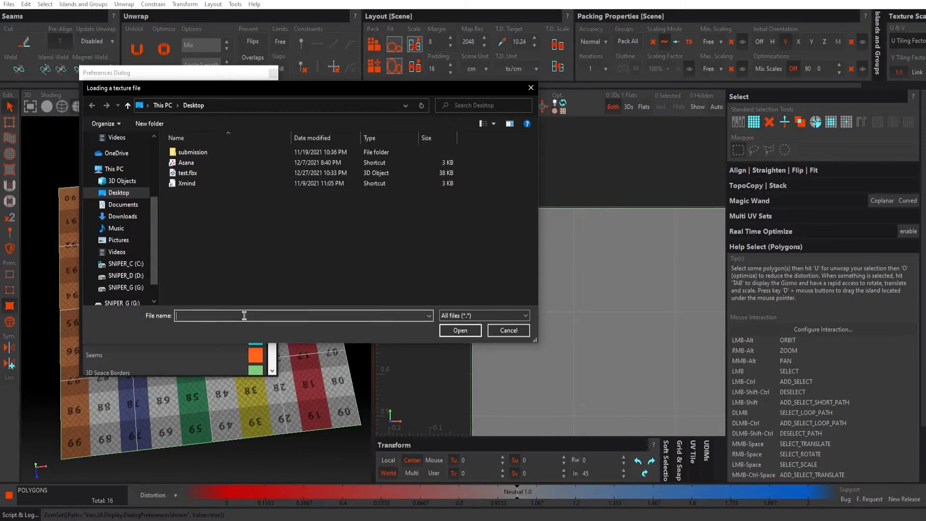
# Step: Load 4096x4096 Texel Density Texture 1.png from the copied folder path as the grid texture, dismiss the warning and close the preferences
pyautogui.hotkey('ctrl', 'v')
pyautogui.click(446, 333)
pyautogui.moveTo(535, 214); pyautogui.dragTo(533, 252)
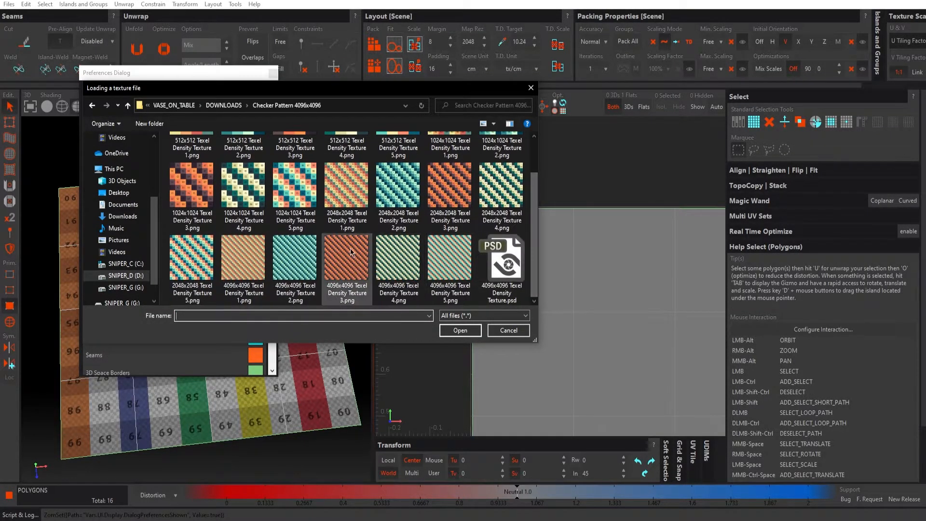
pyautogui.click(241, 263)
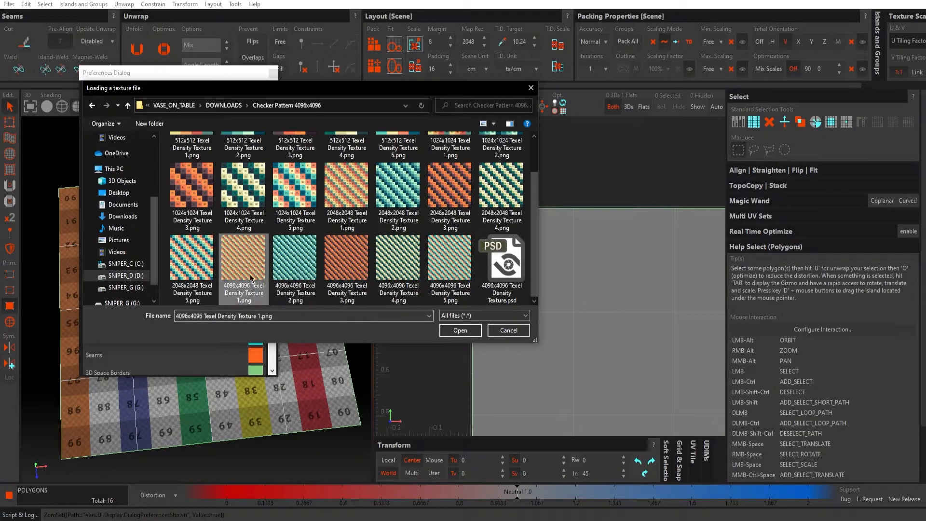
pyautogui.click(460, 330)
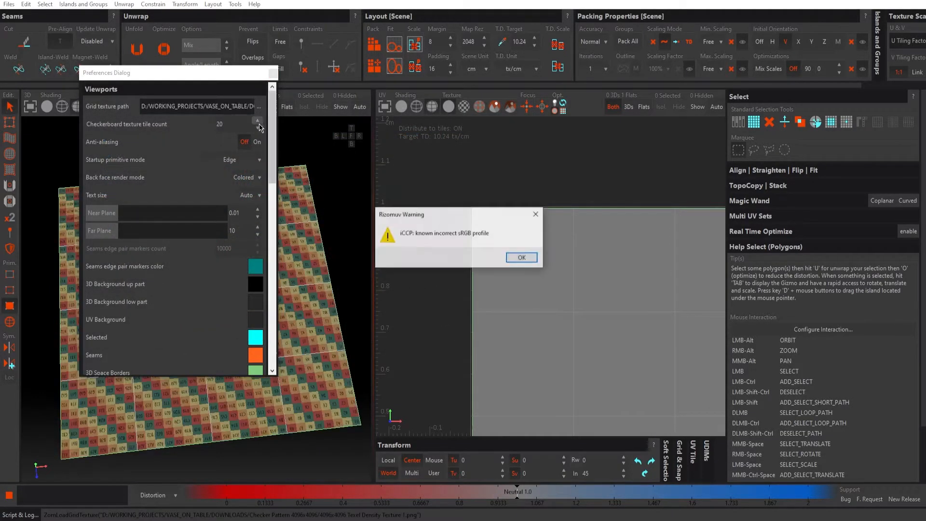
pyautogui.click(523, 257)
pyautogui.click(273, 73)
# Step: Examine the size and sharpness of the new checker texture on the plane in the 3D view
pyautogui.keyDown('alt'); pyautogui.moveTo(297, 237); pyautogui.dragTo(246, 262); pyautogui.keyUp('alt')
pyautogui.scroll(3, 253, 239)
pyautogui.scroll(-3, 253, 239)
pyautogui.keyDown('alt'); pyautogui.moveTo(251, 229); pyautogui.dragTo(274, 252); pyautogui.keyUp('alt')
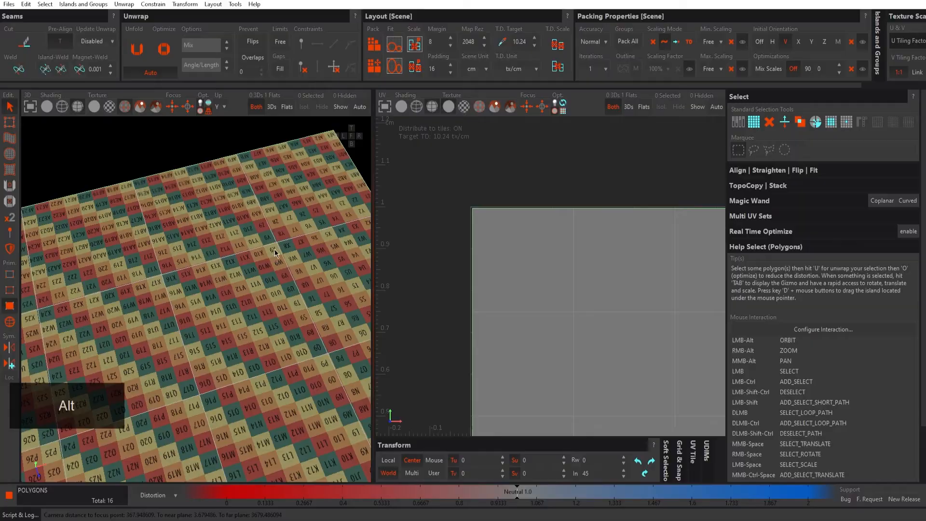
pyautogui.keyDown('alt'); pyautogui.moveTo(274, 252); pyautogui.dragTo(273, 240); pyautogui.keyUp('alt')
pyautogui.scroll(3, 273, 241)
pyautogui.scroll(-5, 274, 239)
pyautogui.keyDown('alt'); pyautogui.moveTo(282, 291); pyautogui.dragTo(216, 275); pyautogui.keyUp('alt')
pyautogui.scroll(3, 276, 268)
pyautogui.scroll(-5, 213, 237)
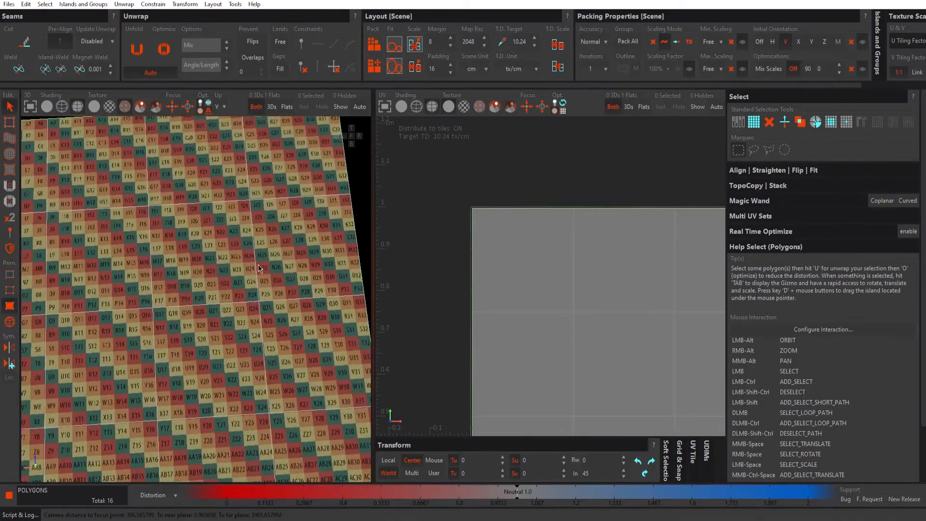
pyautogui.scroll(2, 270, 260)
# Step: Compare the texel density of the shell's corner polygon with the target again, then clear the selection
pyautogui.click(525, 275)
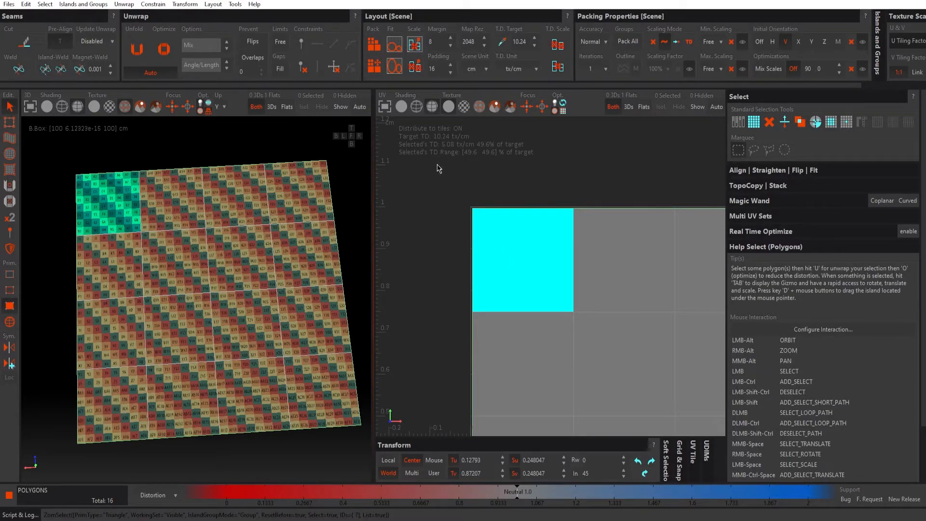
pyautogui.click(428, 208)
pyautogui.keyDown('alt'); pyautogui.moveTo(612, 236); pyautogui.dragTo(524, 225, button='right'); pyautogui.keyUp('alt')
pyautogui.keyDown('alt'); pyautogui.moveTo(525, 225); pyautogui.dragTo(469, 214, button='middle'); pyautogui.keyUp('alt')
# Step: Select all polygons of the shell and scale it to the target texel density of 10.24 tx/cm
pyautogui.moveTo(452, 182); pyautogui.dragTo(629, 342)
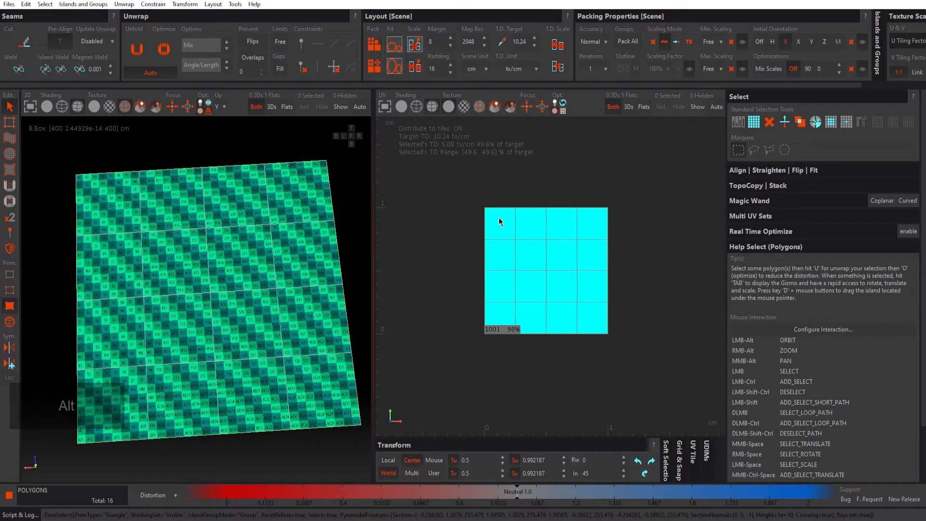
pyautogui.click(557, 46)
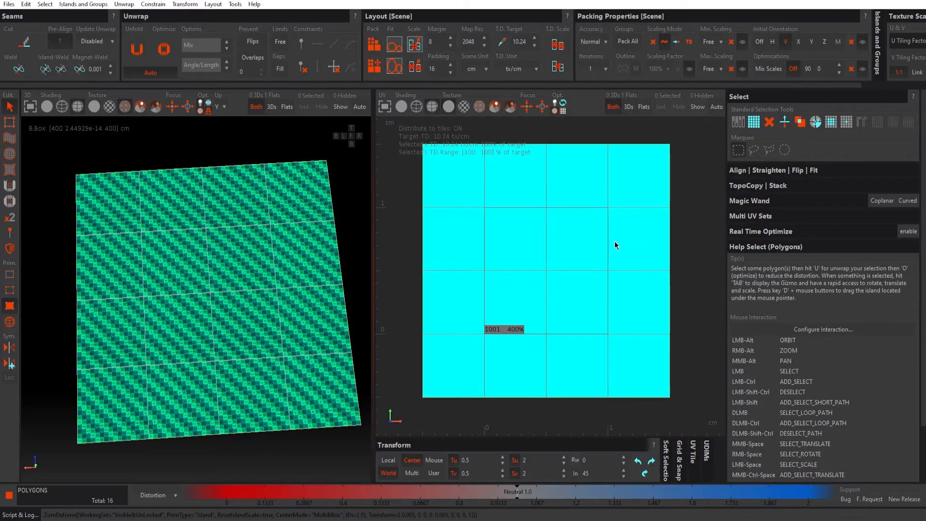
pyautogui.scroll(-2, 615, 242)
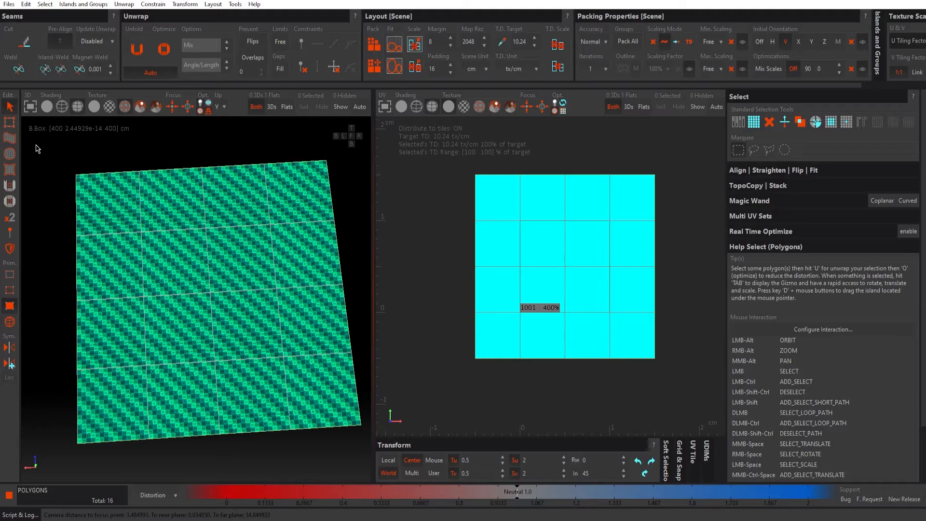
# Step: Move the scaled shell out of the 1001 tile into the empty space beside it and deselect it
pyautogui.press('Tab')
pyautogui.moveTo(613, 236); pyautogui.dragTo(463, 224)
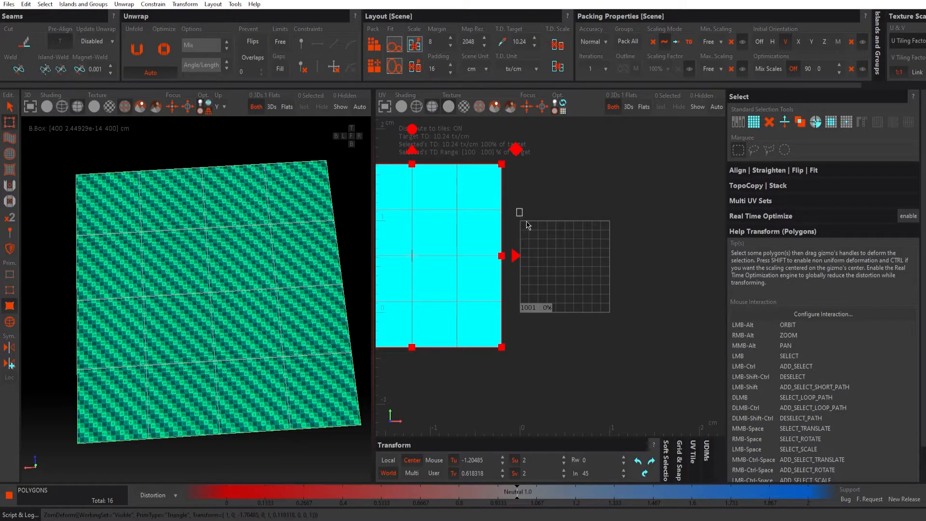
pyautogui.click(621, 325)
pyautogui.keyDown('alt'); pyautogui.moveTo(584, 270); pyautogui.dragTo(600, 259, button='middle'); pyautogui.keyUp('alt')
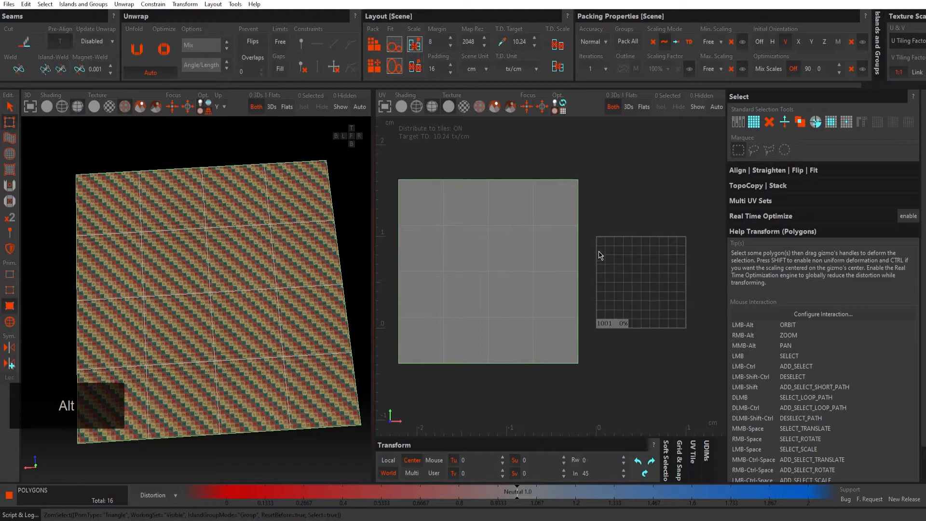
# Step: Compare the texel density of the whole shell and of a single inner polygon with the 10.24 tx/cm target
pyautogui.keyDown('alt'); pyautogui.moveTo(480, 163); pyautogui.dragTo(496, 165, button='middle'); pyautogui.keyUp('alt')
pyautogui.moveTo(403, 168); pyautogui.dragTo(602, 385)
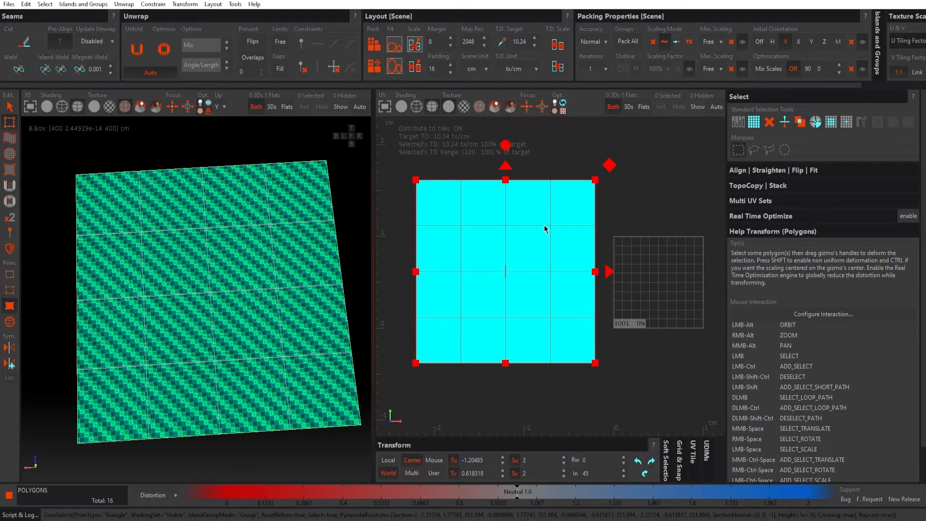
pyautogui.click(554, 164)
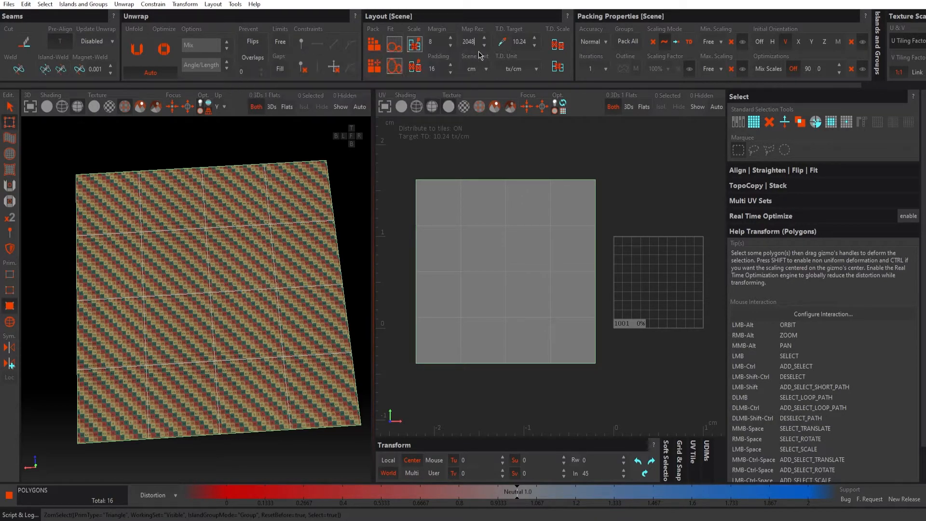
pyautogui.click(500, 238)
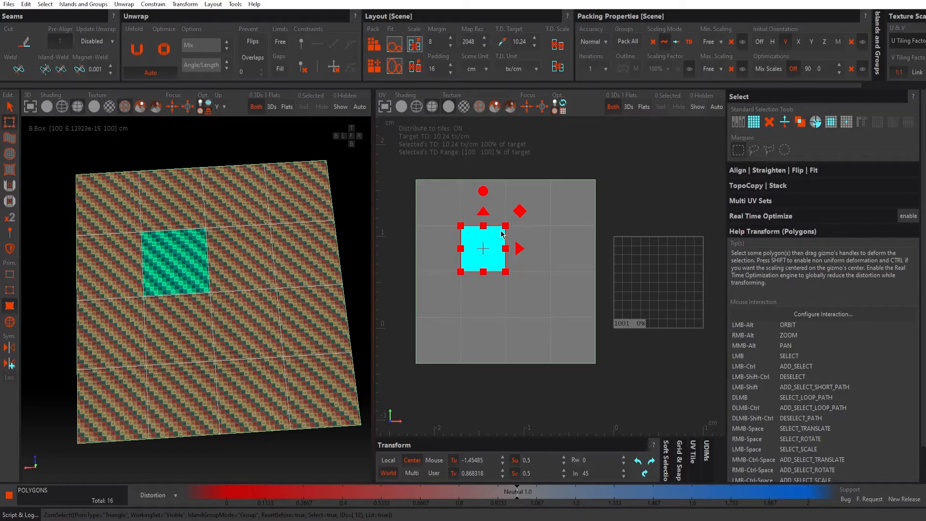
# Step: Switch to 3ds Max and select the neighbouring smaller plane to compare its checker size with the 400 cm plane
pyautogui.hotkey('alt', 'Tab')
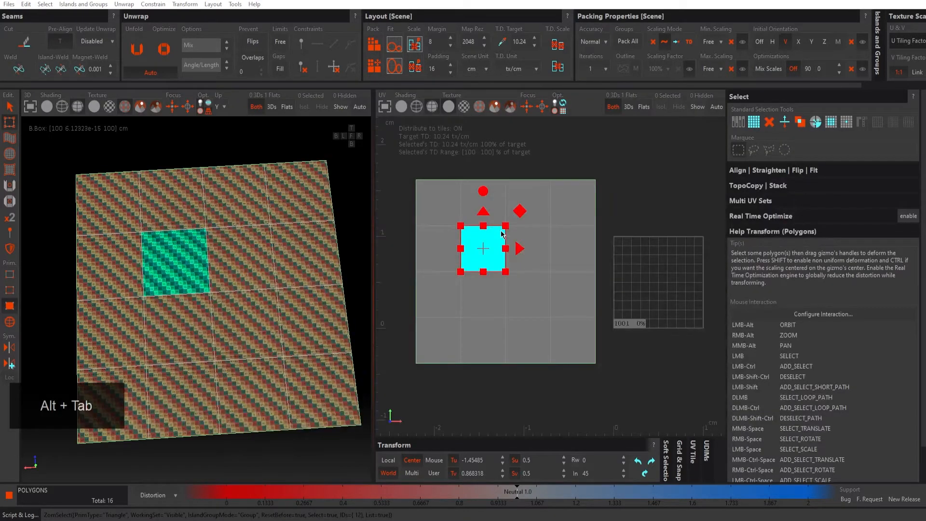
pyautogui.hotkey('alt', 'Tab')
pyautogui.hotkey('alt', 'Tab')
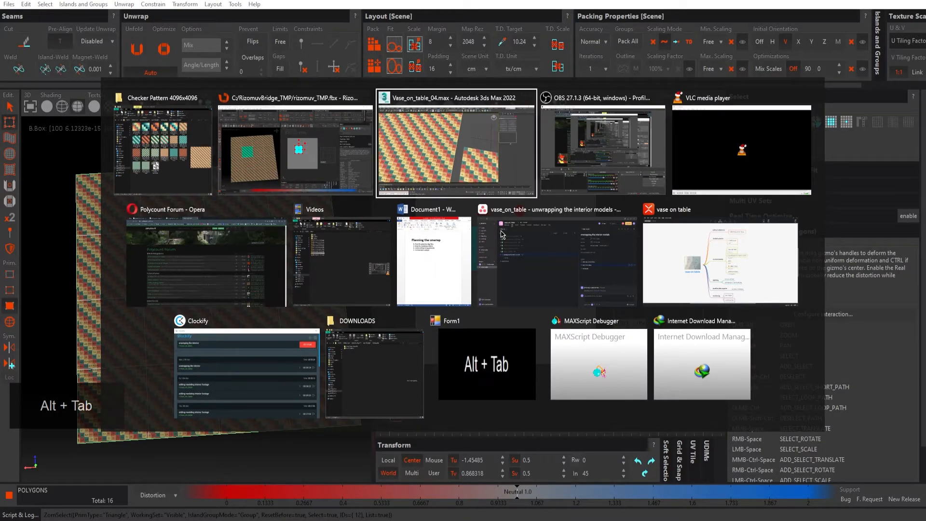
pyautogui.click(287, 164)
pyautogui.moveTo(287, 164); pyautogui.dragTo(411, 226, button='middle')
pyautogui.scroll(-3, 379, 220)
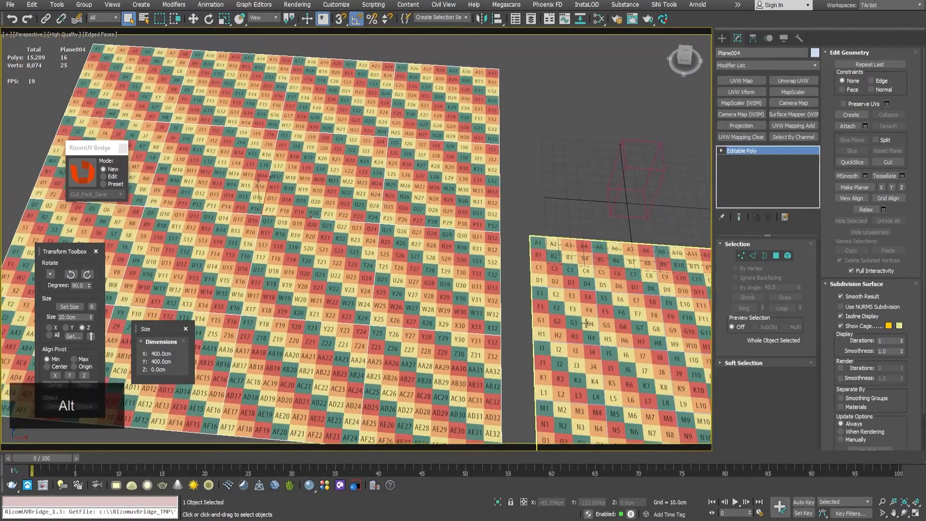
pyautogui.click(612, 325)
pyautogui.moveTo(613, 324); pyautogui.dragTo(467, 265, button='middle')
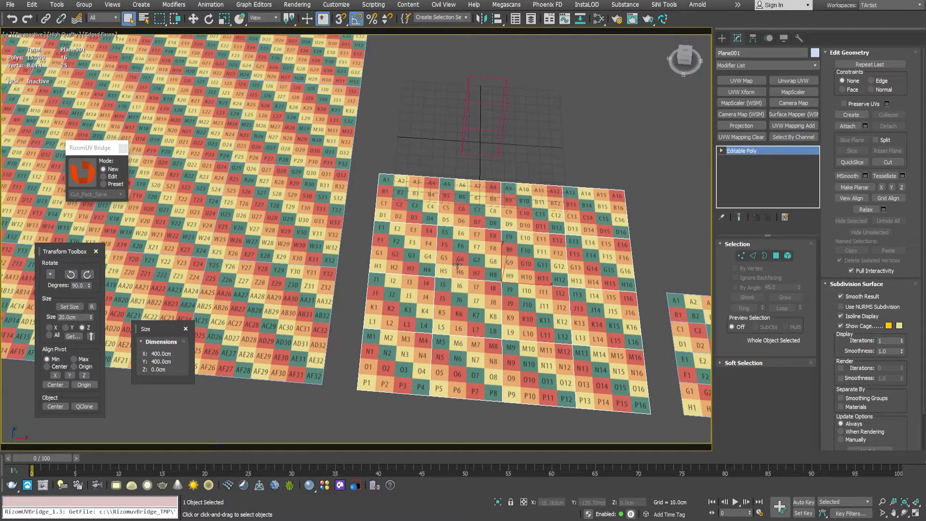
# Step: Select the 400 cm plane and examine its checker texture from several angles beside the smaller planes
pyautogui.moveTo(237, 137); pyautogui.dragTo(334, 204, button='middle')
pyautogui.click(369, 206)
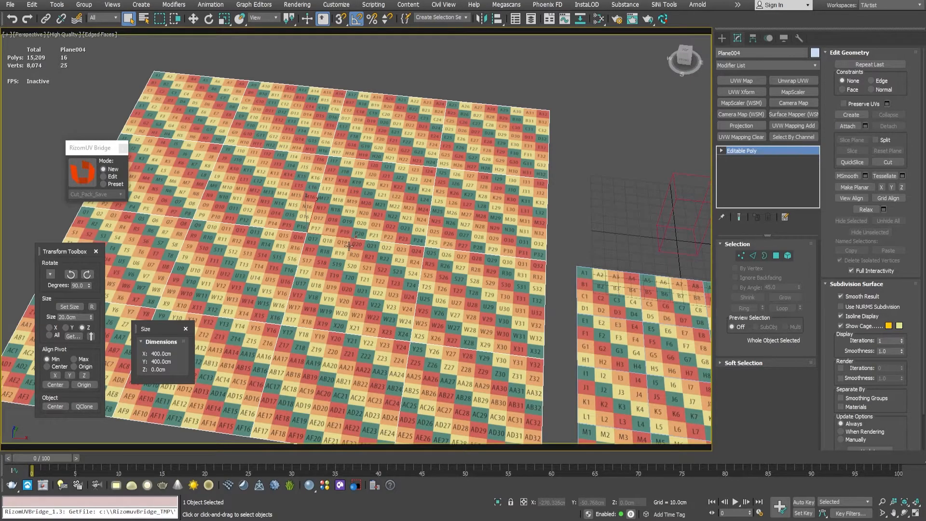
pyautogui.keyDown('alt'); pyautogui.moveTo(347, 238); pyautogui.dragTo(349, 230, button='middle'); pyautogui.keyUp('alt')
pyautogui.keyDown('alt'); pyautogui.moveTo(349, 231); pyautogui.dragTo(340, 230, button='middle'); pyautogui.keyUp('alt')
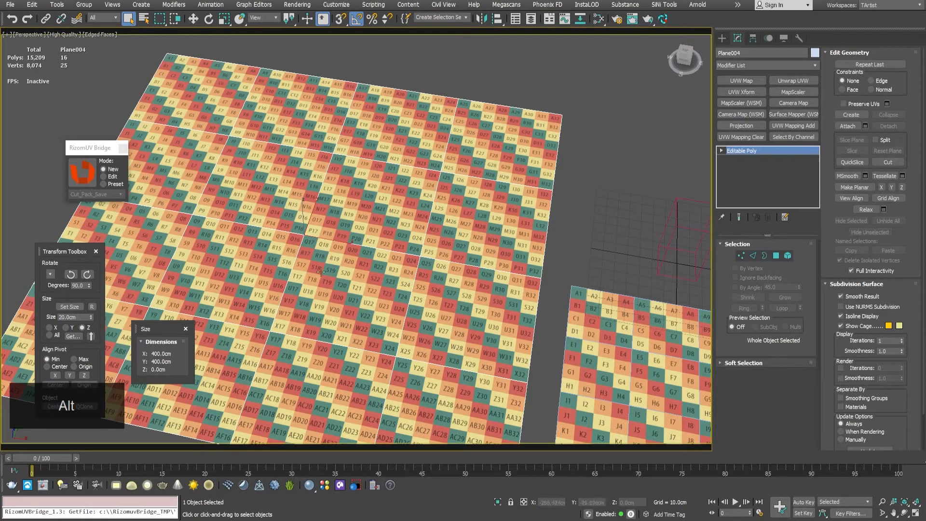
pyautogui.keyDown('alt'); pyautogui.moveTo(324, 276); pyautogui.dragTo(311, 232, button='middle'); pyautogui.keyUp('alt')
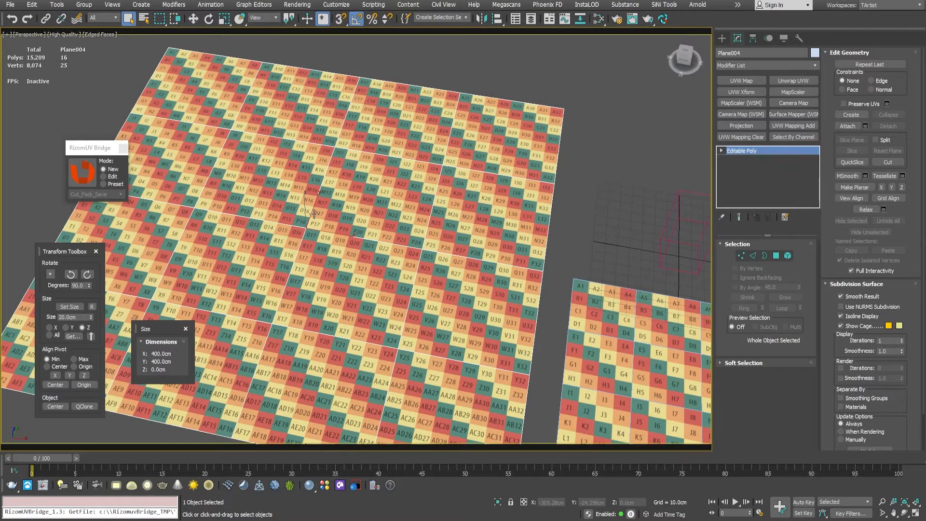
pyautogui.keyDown('alt'); pyautogui.moveTo(314, 213); pyautogui.dragTo(305, 201, button='middle'); pyautogui.keyUp('alt')
pyautogui.press('w')
pyautogui.scroll(-3, 305, 207)
pyautogui.keyDown('alt'); pyautogui.moveTo(304, 173); pyautogui.dragTo(366, 186, button='middle'); pyautogui.keyUp('alt')
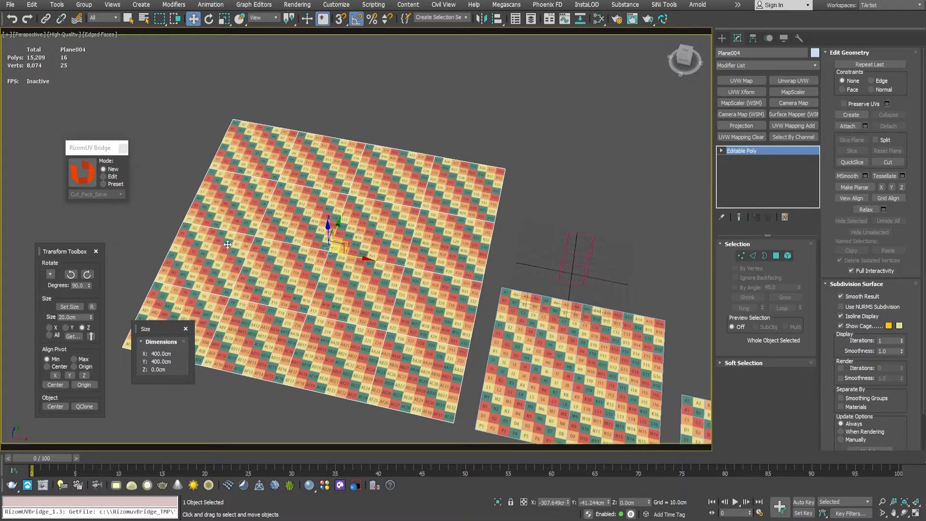
# Step: Return to RizomUV, clear the polygon selection and double the map resolution to 4096
pyautogui.hotkey('alt', 'Tab')
pyautogui.click(384, 159)
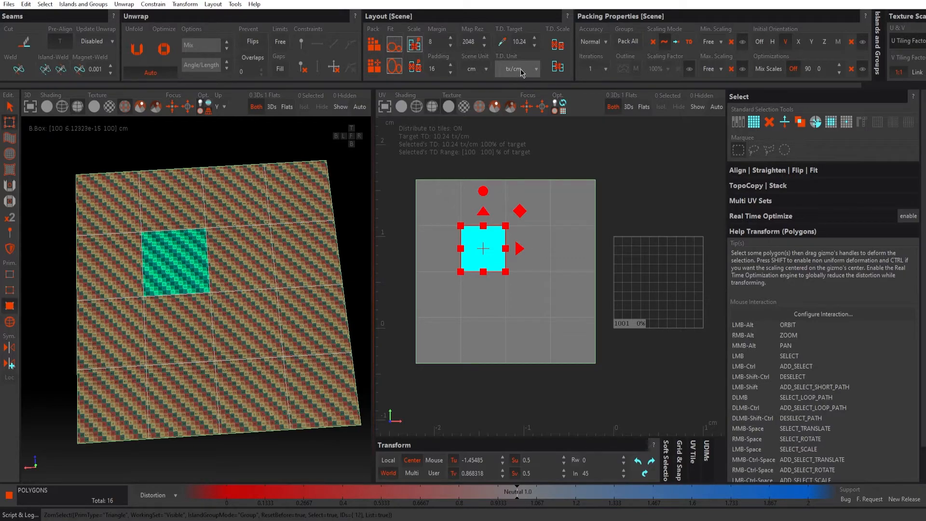
pyautogui.click(634, 197)
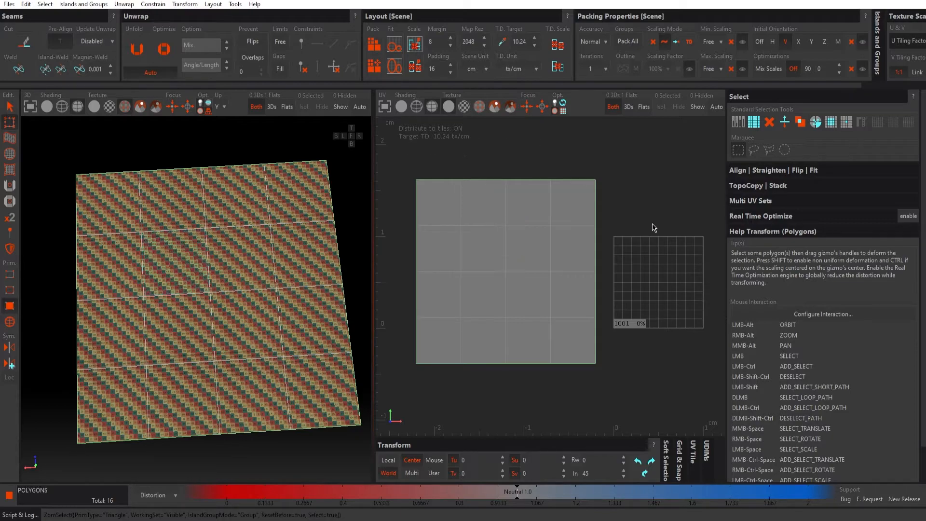
pyautogui.keyDown('alt'); pyautogui.moveTo(619, 256); pyautogui.dragTo(544, 248, button='middle'); pyautogui.keyUp('alt')
pyautogui.keyDown('alt'); pyautogui.moveTo(544, 248); pyautogui.dragTo(550, 248, button='right'); pyautogui.keyUp('alt')
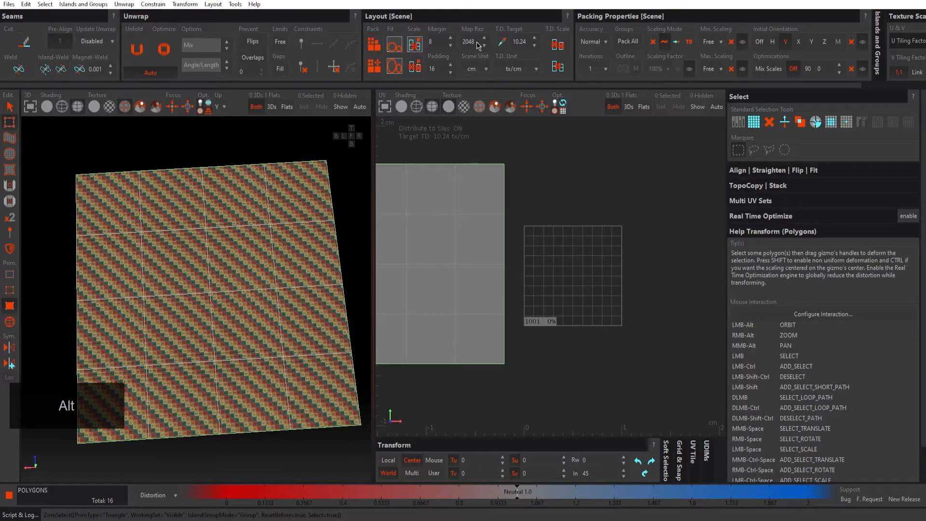
pyautogui.write('*2')
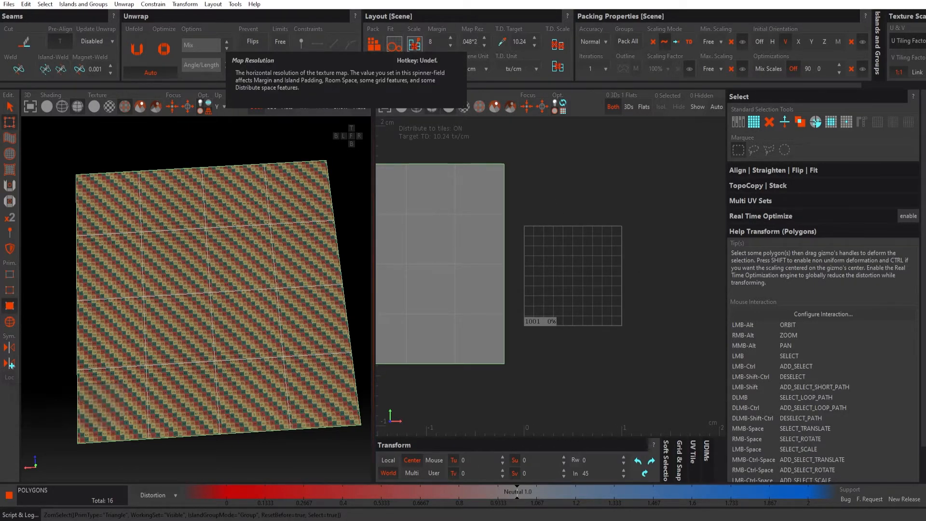
pyautogui.press('Return')
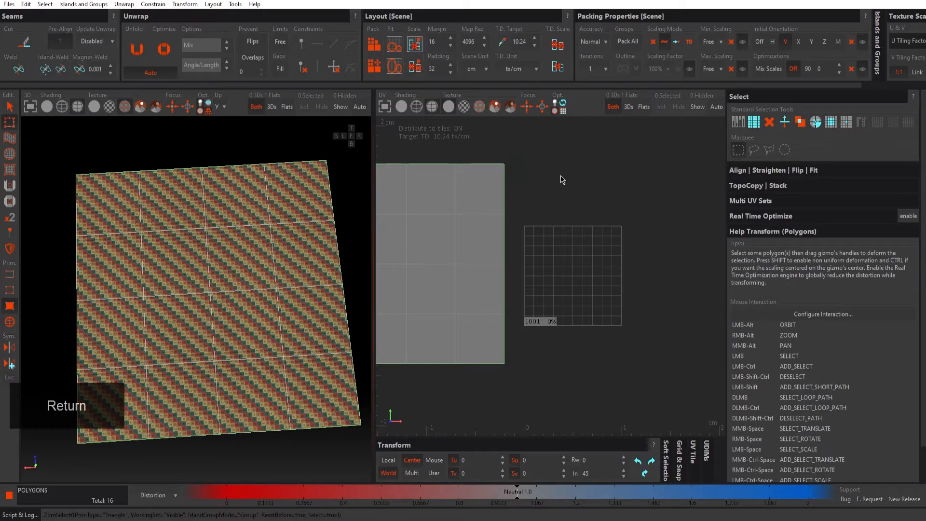
# Step: Unfold the plane's shell and pack it into the 1001 tile
pyautogui.keyDown('alt'); pyautogui.moveTo(531, 205); pyautogui.dragTo(537, 204, button='middle'); pyautogui.keyUp('alt')
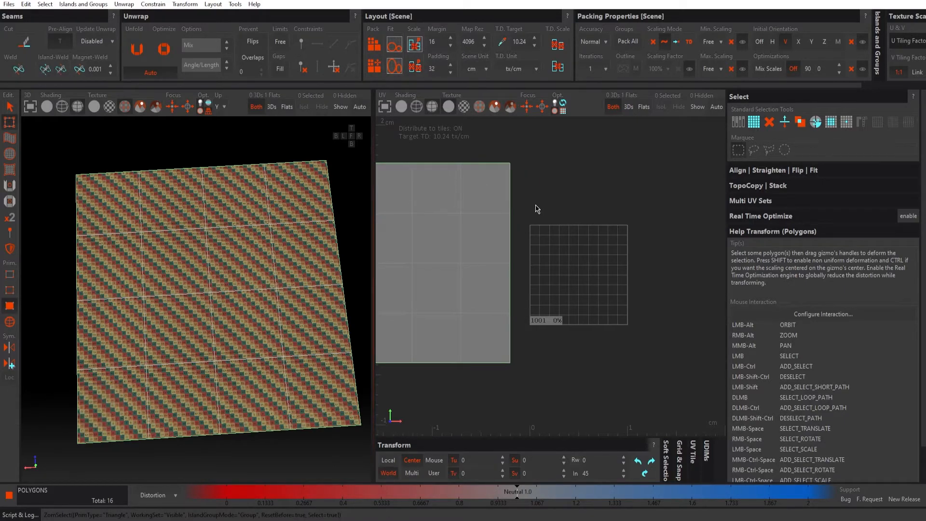
pyautogui.scroll(-1, 604, 209)
pyautogui.scroll(-1, 603, 208)
pyautogui.keyDown('alt'); pyautogui.moveTo(589, 179); pyautogui.dragTo(612, 188, button='middle'); pyautogui.keyUp('alt')
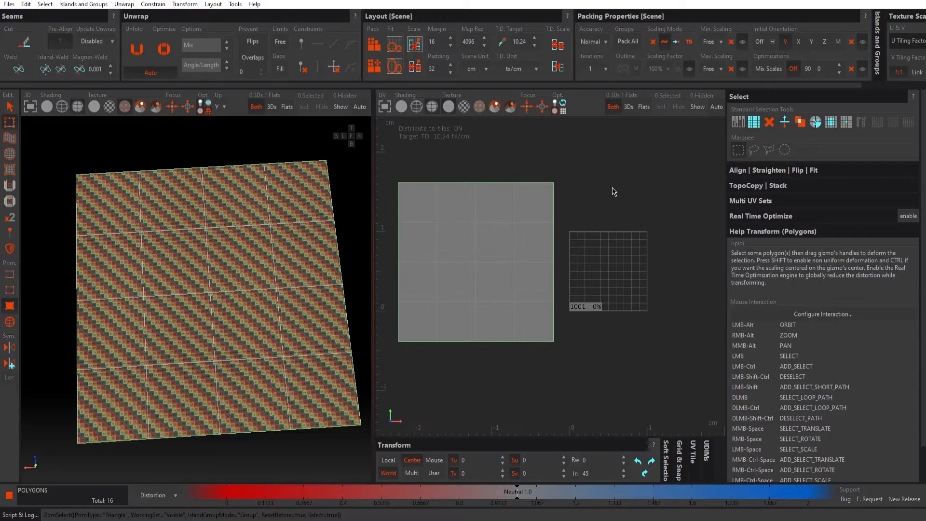
pyautogui.scroll(-2, 612, 189)
pyautogui.click(137, 51)
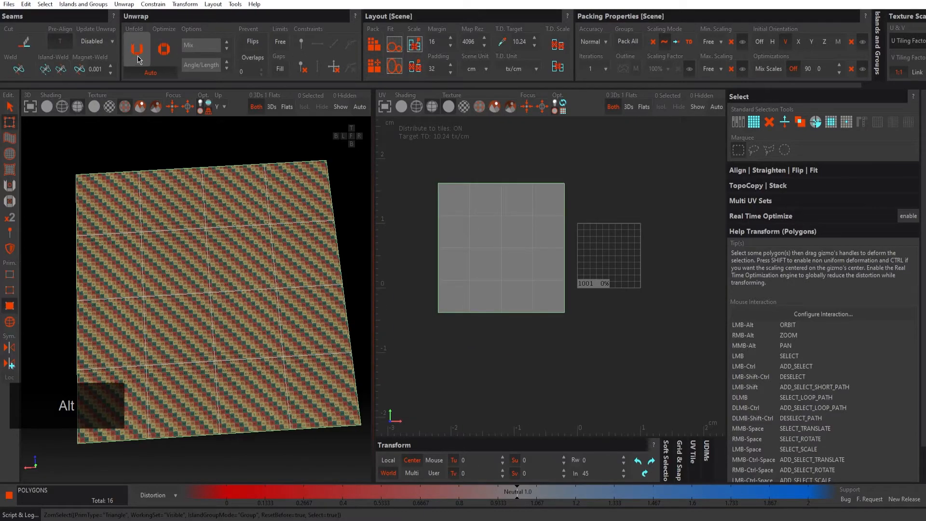
pyautogui.click(376, 45)
pyautogui.keyDown('alt'); pyautogui.moveTo(597, 248); pyautogui.dragTo(630, 245, button='right'); pyautogui.keyUp('alt')
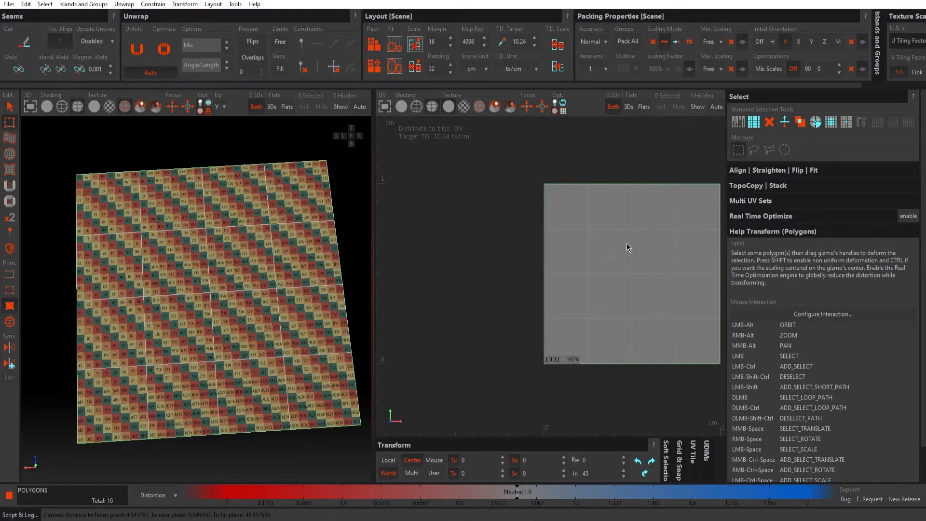
pyautogui.keyDown('alt'); pyautogui.moveTo(631, 245); pyautogui.dragTo(581, 225, button='middle'); pyautogui.keyUp('alt')
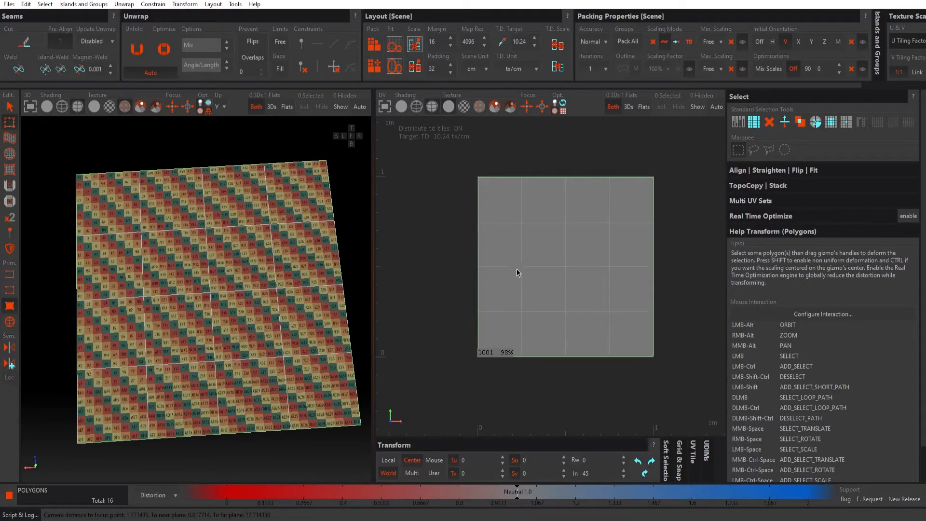
pyautogui.scroll(-1, 577, 279)
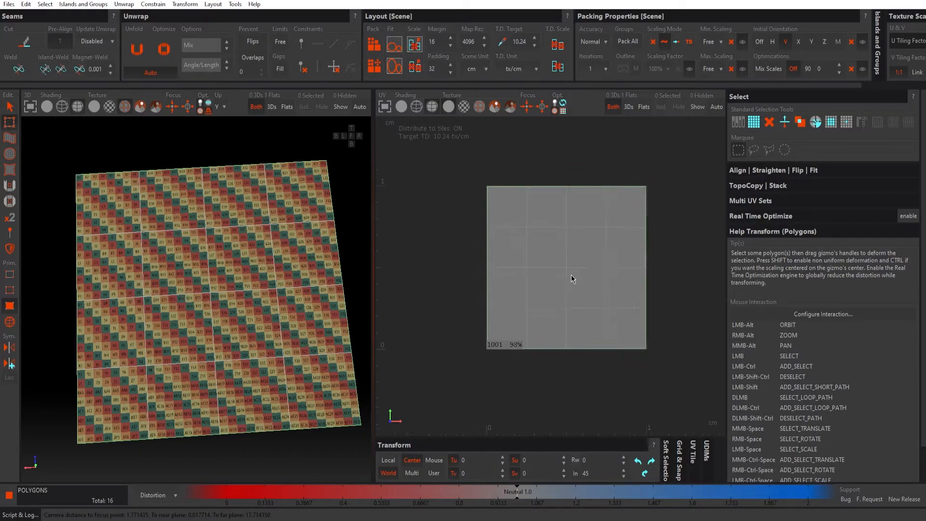
# Step: Check the texel density of the packed shell's corner polygon against the target, then clear the selection
pyautogui.click(507, 209)
pyautogui.keyDown('alt'); pyautogui.moveTo(452, 197); pyautogui.dragTo(476, 199, button='right'); pyautogui.keyUp('alt')
pyautogui.keyDown('alt'); pyautogui.moveTo(475, 199); pyautogui.dragTo(448, 207, button='middle'); pyautogui.keyUp('alt')
pyautogui.press('alt')
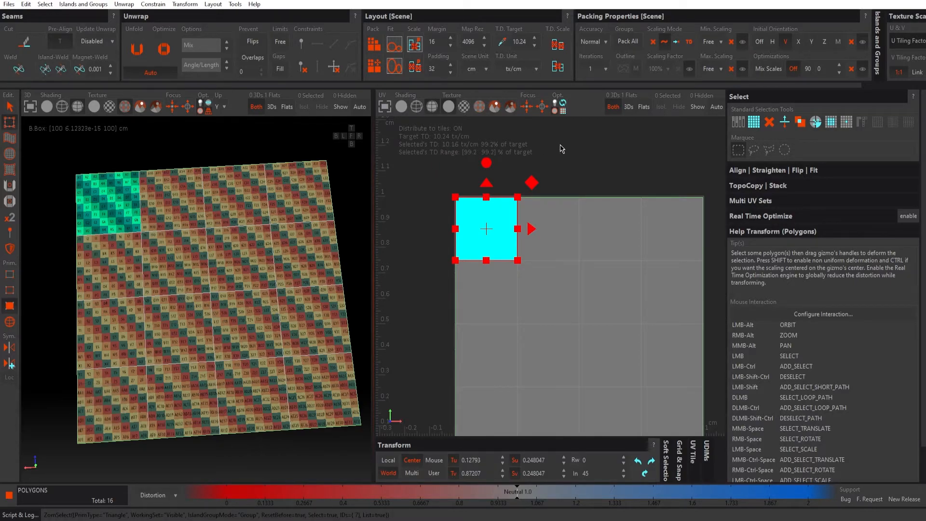
pyautogui.click(593, 183)
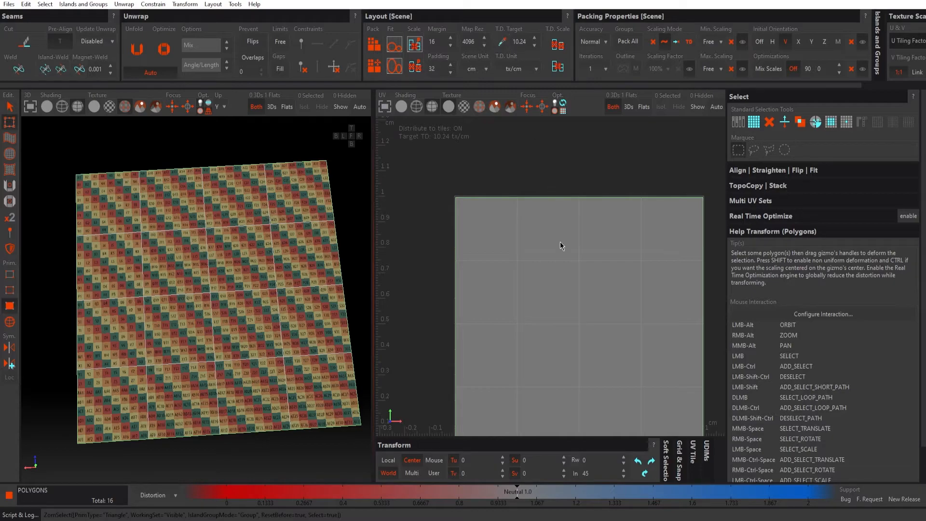
# Step: Select all polygons of the packed shell to check its overall texel density against the target, then deselect them
pyautogui.press('f')
pyautogui.keyDown('alt'); pyautogui.moveTo(579, 226); pyautogui.dragTo(537, 213, button='right'); pyautogui.keyUp('alt')
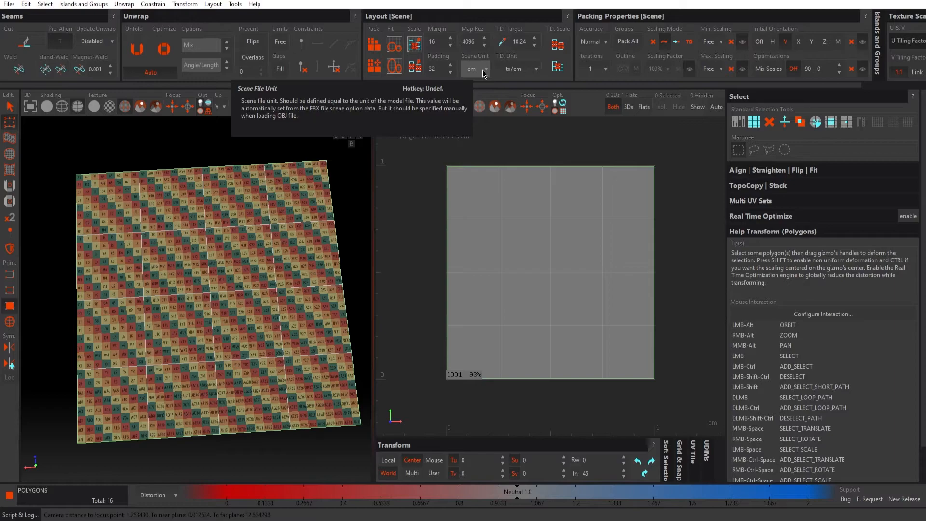
pyautogui.keyDown('alt'); pyautogui.moveTo(444, 168); pyautogui.dragTo(448, 179, button='middle'); pyautogui.keyUp('alt')
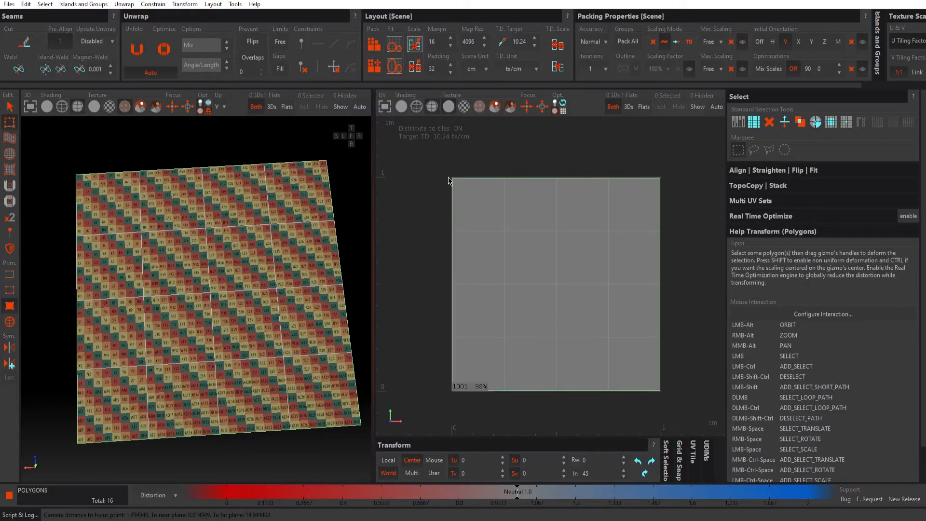
pyautogui.moveTo(430, 160); pyautogui.dragTo(605, 318)
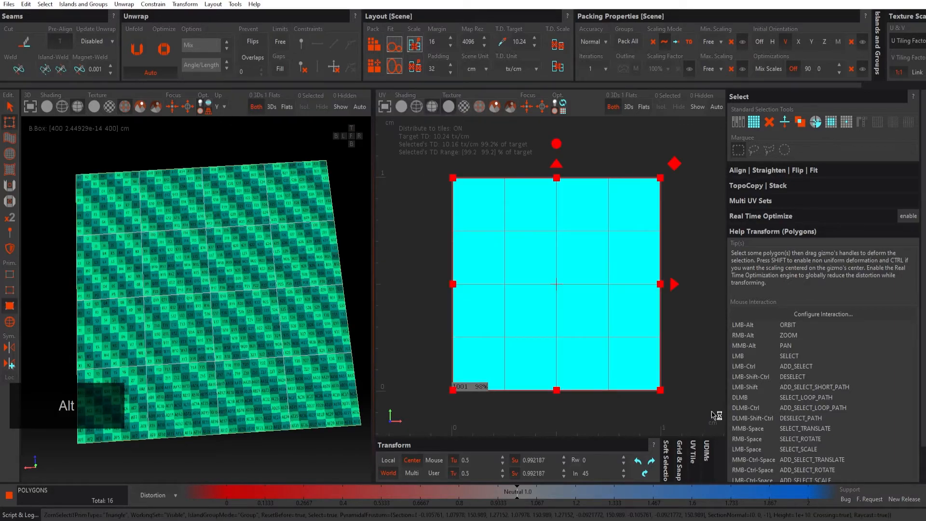
pyautogui.click(662, 402)
pyautogui.moveTo(443, 169); pyautogui.dragTo(680, 408)
pyautogui.click(685, 397)
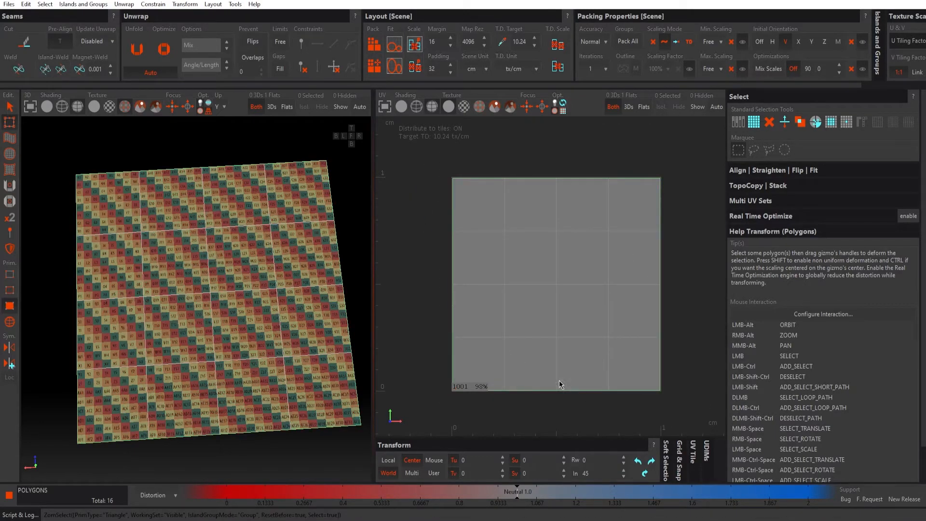
# Step: Save the packed UVs and examine the updated checker on the 400 cm plane in 3ds Max
pyautogui.keyDown('alt'); pyautogui.moveTo(581, 310); pyautogui.dragTo(556, 286, button='right'); pyautogui.keyUp('alt')
pyautogui.keyDown('alt'); pyautogui.moveTo(556, 285); pyautogui.dragTo(551, 285, button='middle'); pyautogui.keyUp('alt')
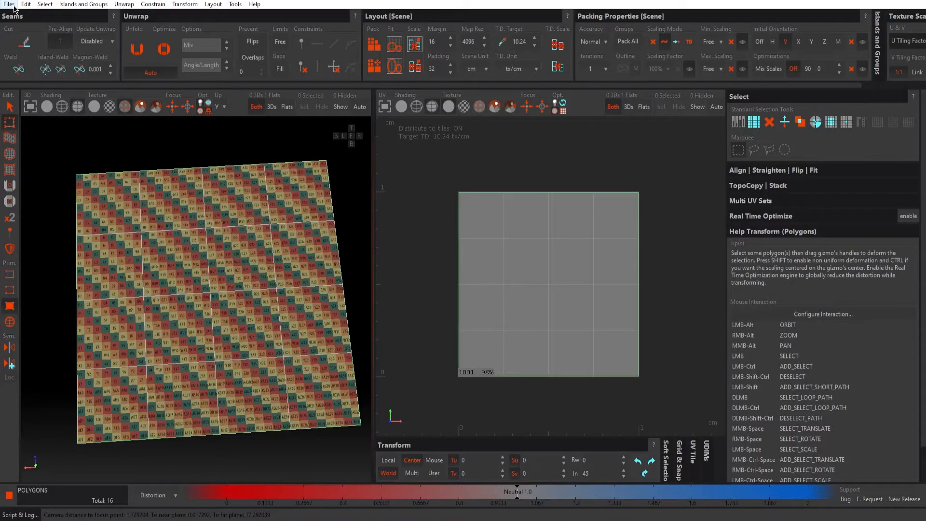
pyautogui.click(9, 4)
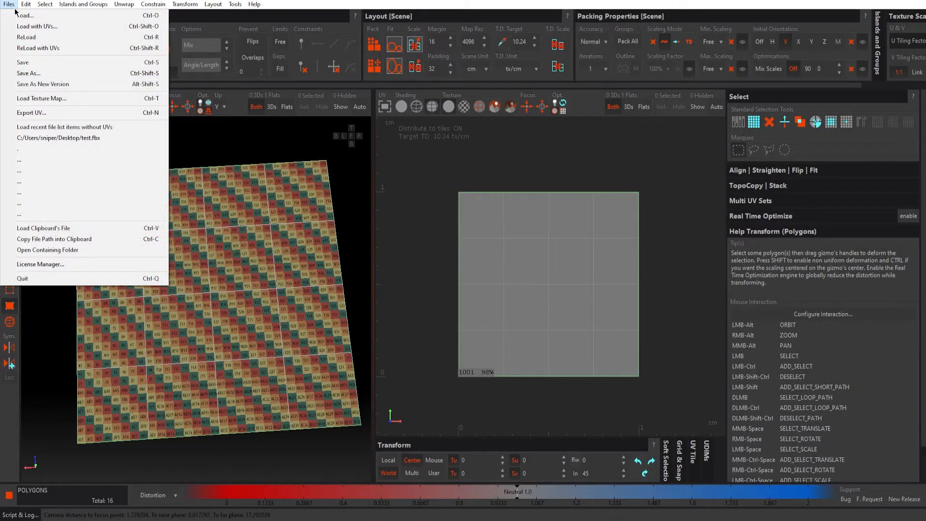
pyautogui.click(36, 62)
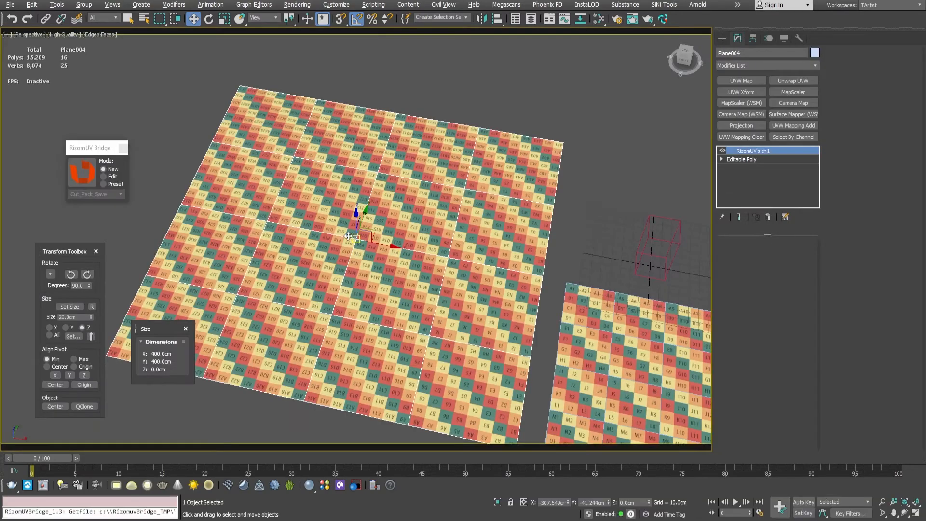
pyautogui.keyDown('alt'); pyautogui.moveTo(360, 234); pyautogui.dragTo(465, 244, button='middle'); pyautogui.keyUp('alt')
pyautogui.moveTo(465, 243); pyautogui.dragTo(338, 193, button='middle')
pyautogui.scroll(3, 442, 249)
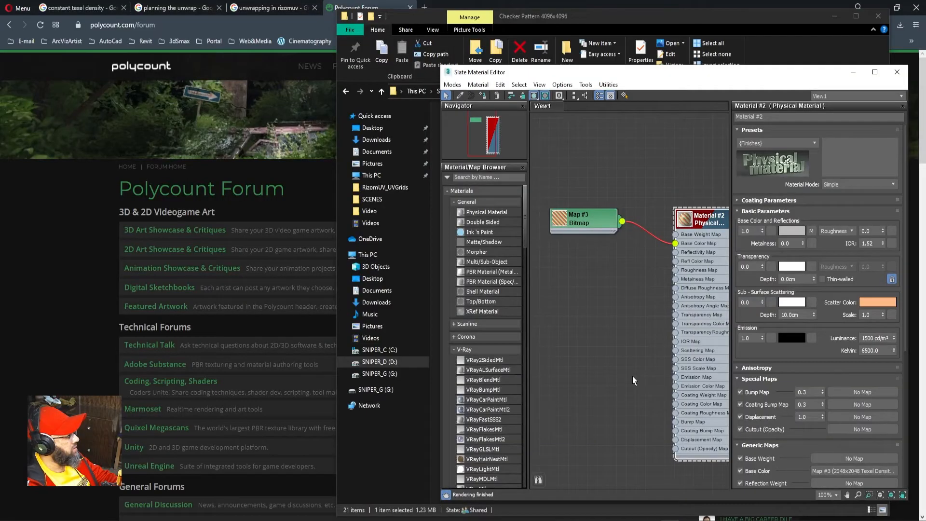
# Step: Separate Material #4 from the material above it in the Slate Material Editor and view the image of its Map #5 bitmap
pyautogui.moveTo(632, 376); pyautogui.dragTo(586, 192, button='middle')
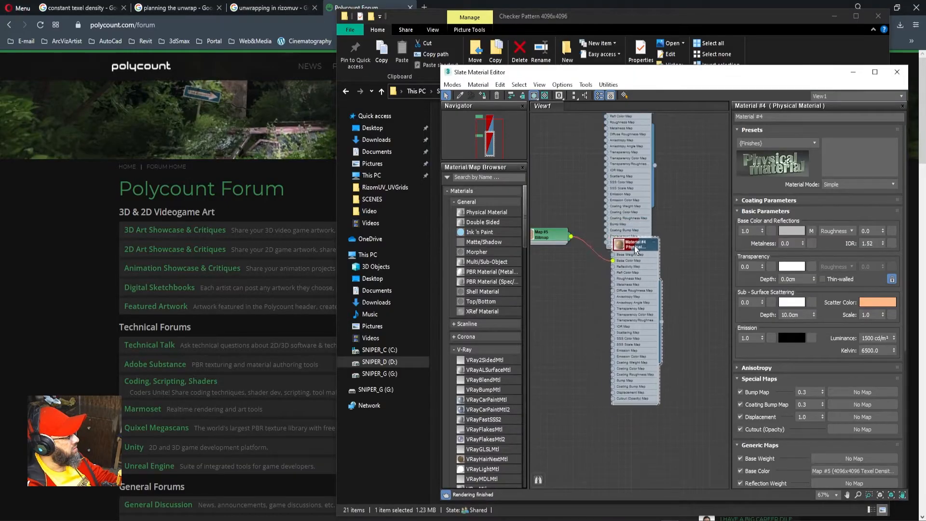
pyautogui.moveTo(635, 245); pyautogui.dragTo(541, 277)
pyautogui.doubleClick(536, 276)
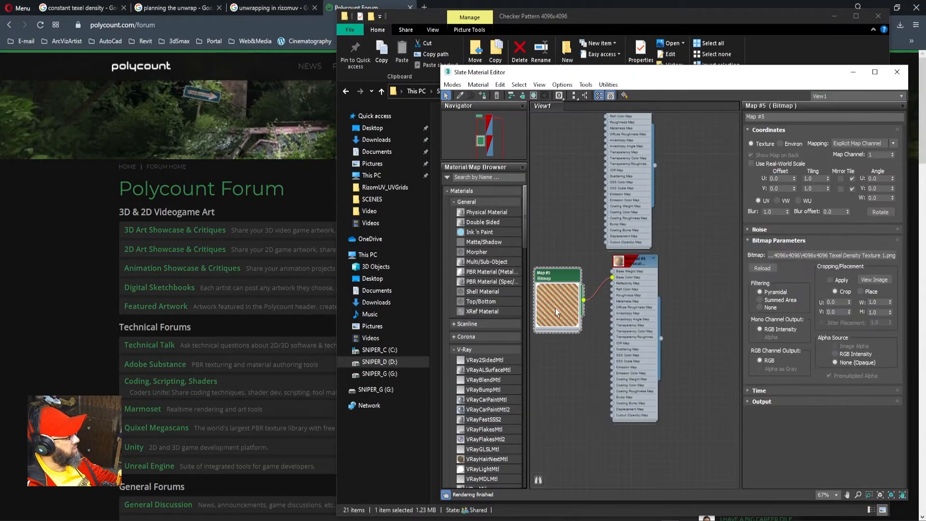
pyautogui.click(879, 282)
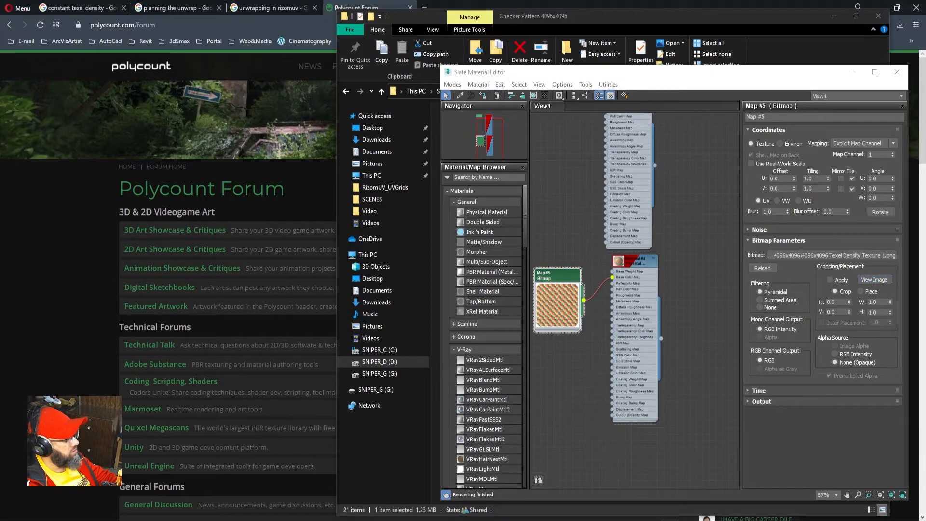
# Step: Inspect the resolution of the Map #5 image and close it, and check the dimensions of the middle-sized plane
pyautogui.rightClick(374, 188)
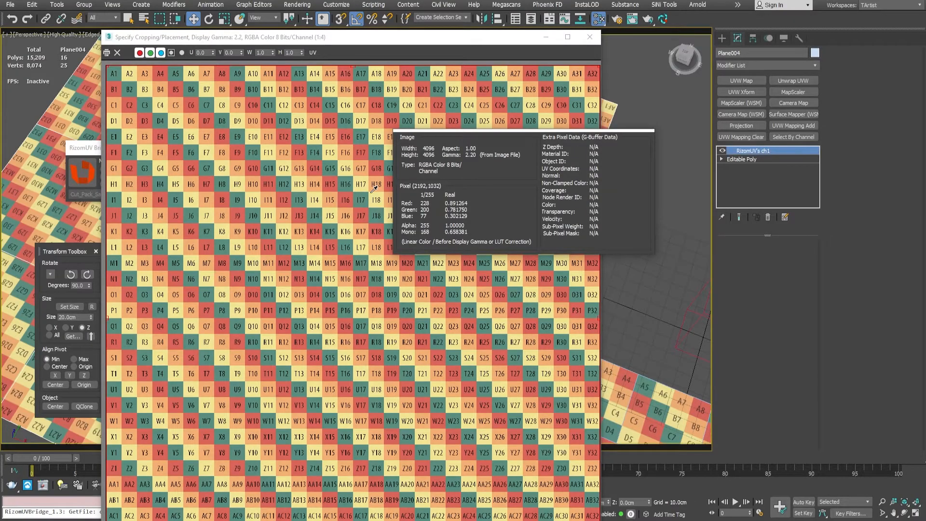
pyautogui.click(589, 37)
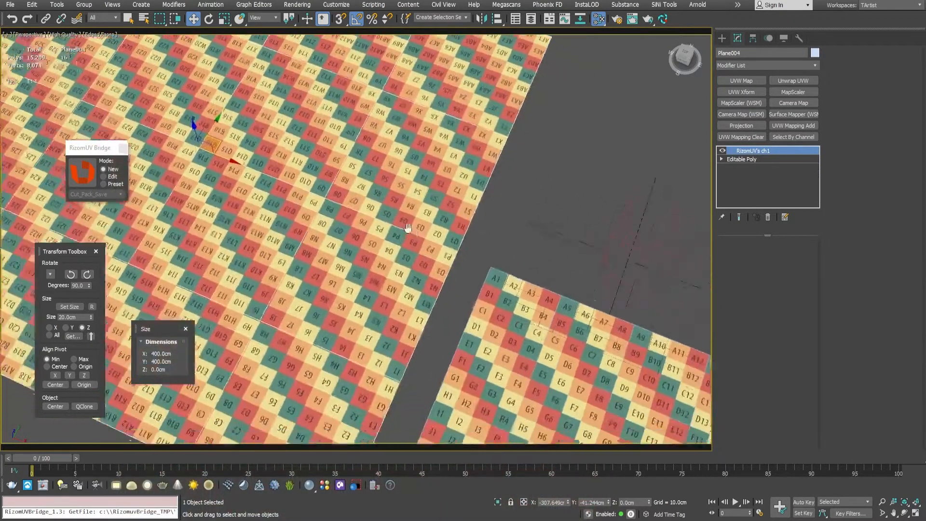
pyautogui.moveTo(409, 228); pyautogui.dragTo(314, 161, button='middle')
pyautogui.click(451, 289)
pyautogui.keyDown('alt'); pyautogui.moveTo(452, 300); pyautogui.dragTo(446, 249, button='middle'); pyautogui.keyUp('alt')
pyautogui.click(73, 337)
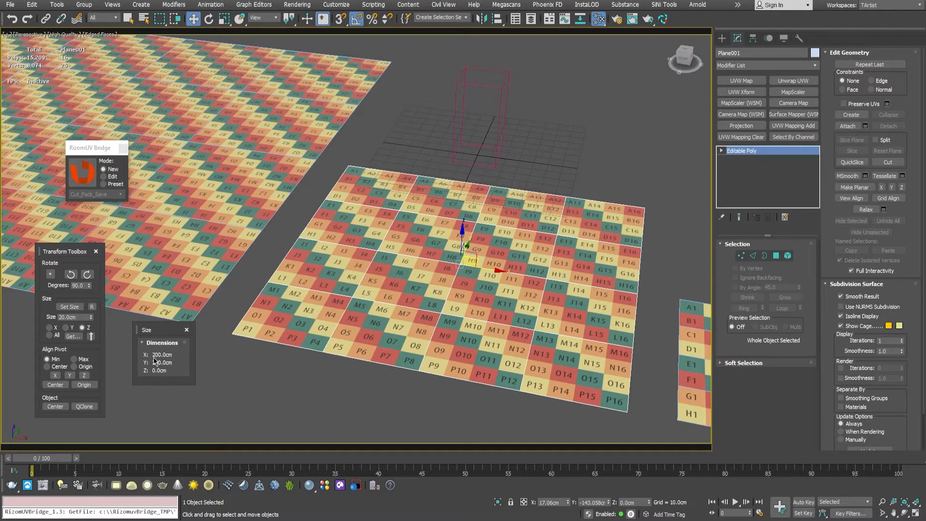
# Step: View the image of Material #2's Map #3 bitmap, inspect its resolution and close it
pyautogui.scroll(3, 268, 349)
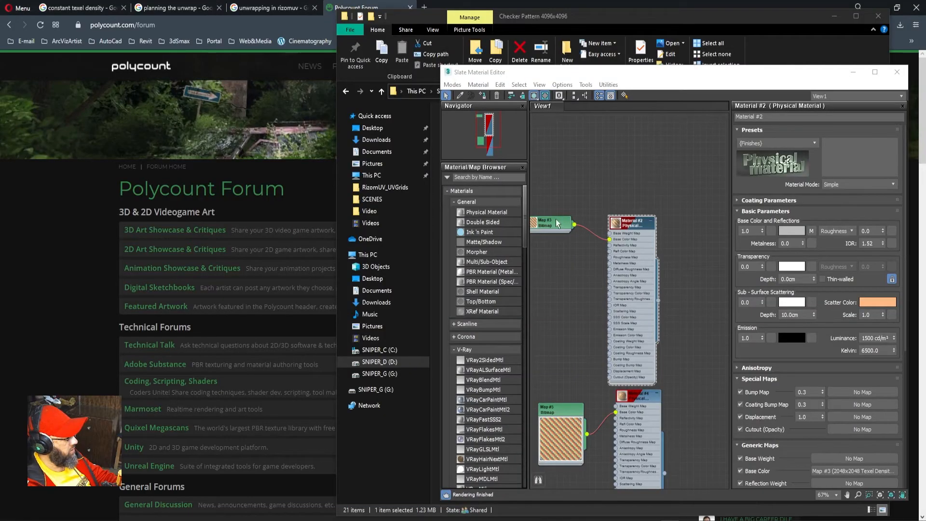
pyautogui.doubleClick(554, 223)
pyautogui.click(874, 280)
pyautogui.click(313, 155)
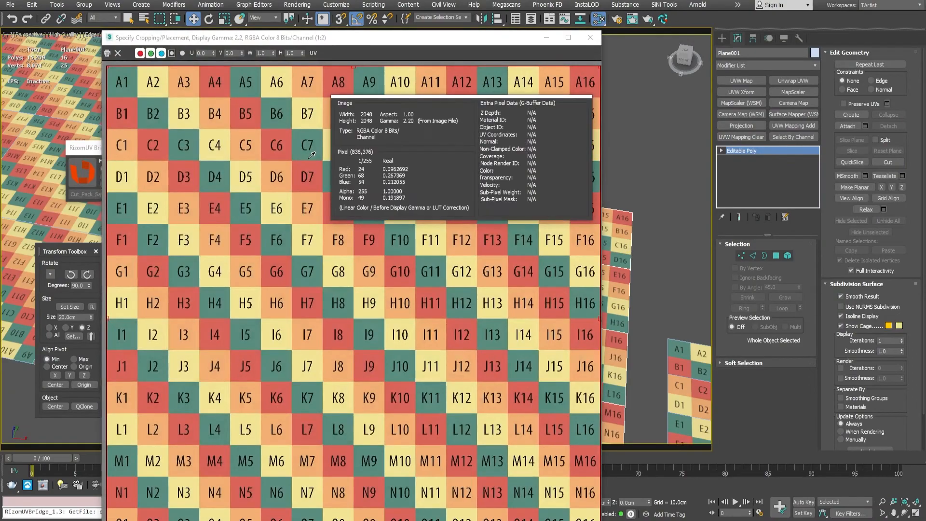
pyautogui.moveTo(312, 155); pyautogui.dragTo(320, 164)
pyautogui.click(590, 37)
# Step: Examine the checker squares on the middle-sized plane against those on the largest plane
pyautogui.keyDown('alt'); pyautogui.moveTo(426, 147); pyautogui.dragTo(457, 253, button='middle'); pyautogui.keyUp('alt')
pyautogui.scroll(3, 448, 256)
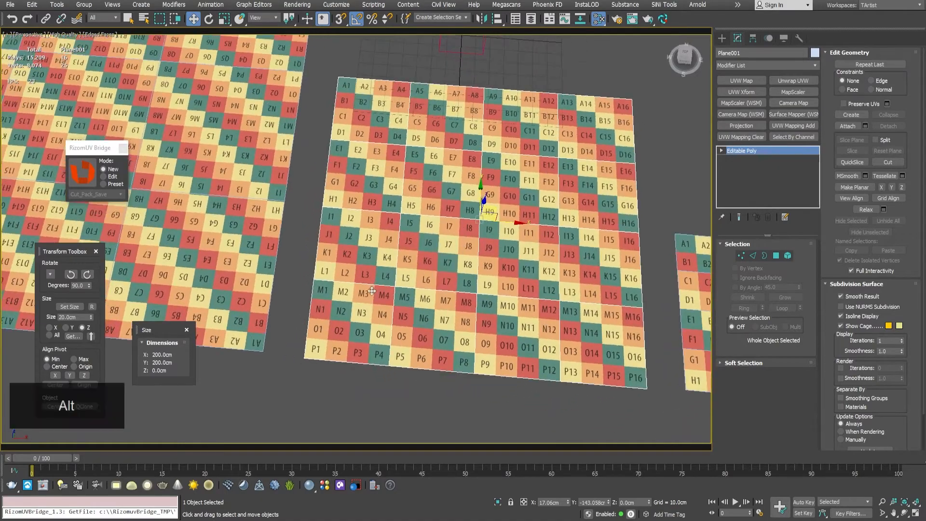
pyautogui.keyDown('alt'); pyautogui.moveTo(353, 302); pyautogui.dragTo(386, 227, button='middle'); pyautogui.keyUp('alt')
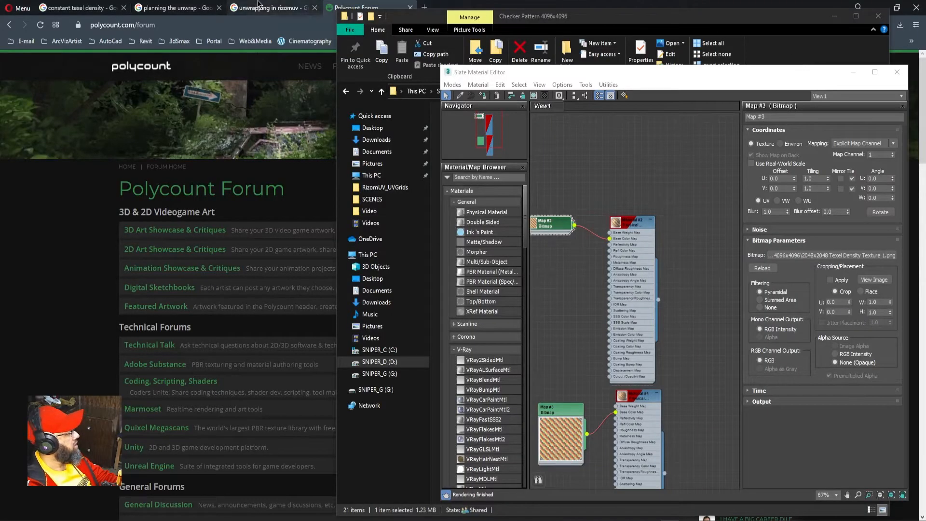
# Step: Bring up the "constant texel density" image search in the browser and compare the checker across the three planes in 3ds Max
pyautogui.click(80, 7)
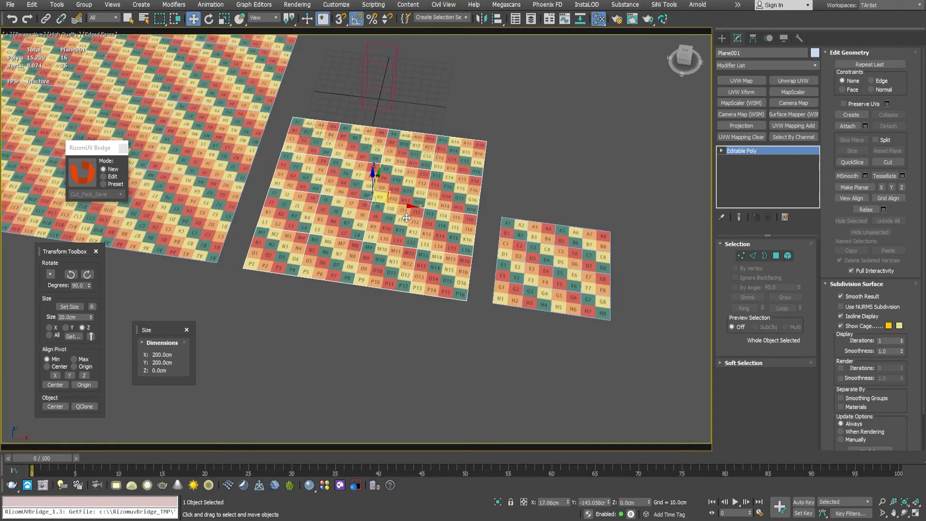
pyautogui.keyDown('alt'); pyautogui.moveTo(331, 188); pyautogui.dragTo(329, 199, button='middle'); pyautogui.keyUp('alt')
pyautogui.moveTo(294, 158); pyautogui.dragTo(333, 219, button='middle')
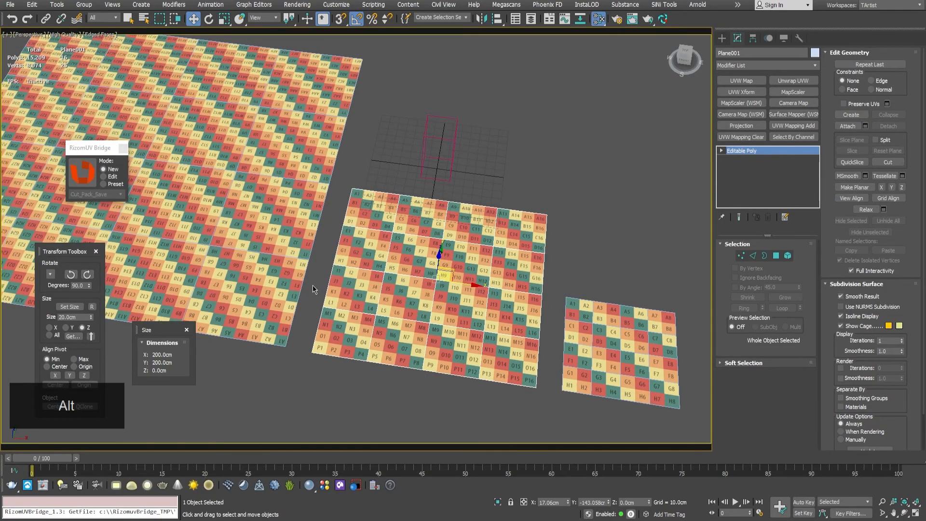
pyautogui.keyDown('alt'); pyautogui.moveTo(309, 298); pyautogui.dragTo(321, 296, button='middle'); pyautogui.keyUp('alt')
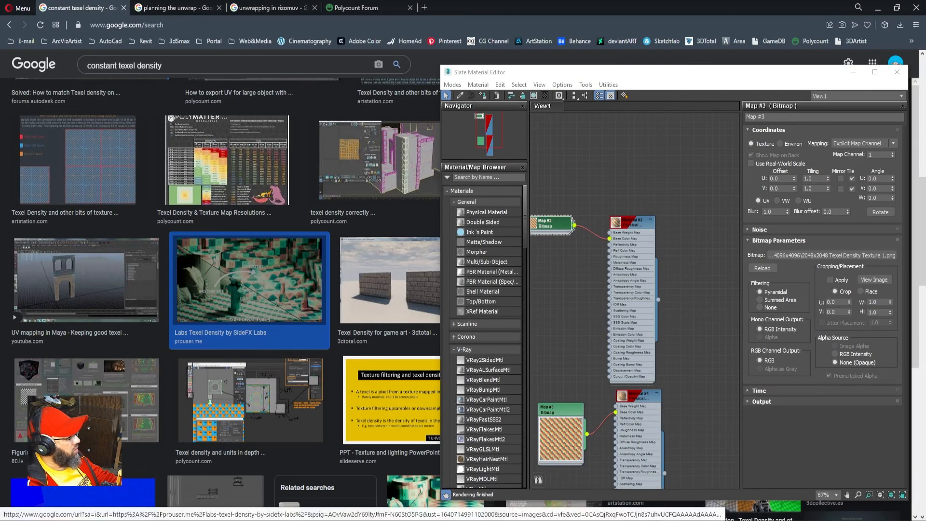
# Step: Switch to the Word document, highlight the list item "understanding the texel density" and clear the selection
pyautogui.hotkey('alt', 'Tab')
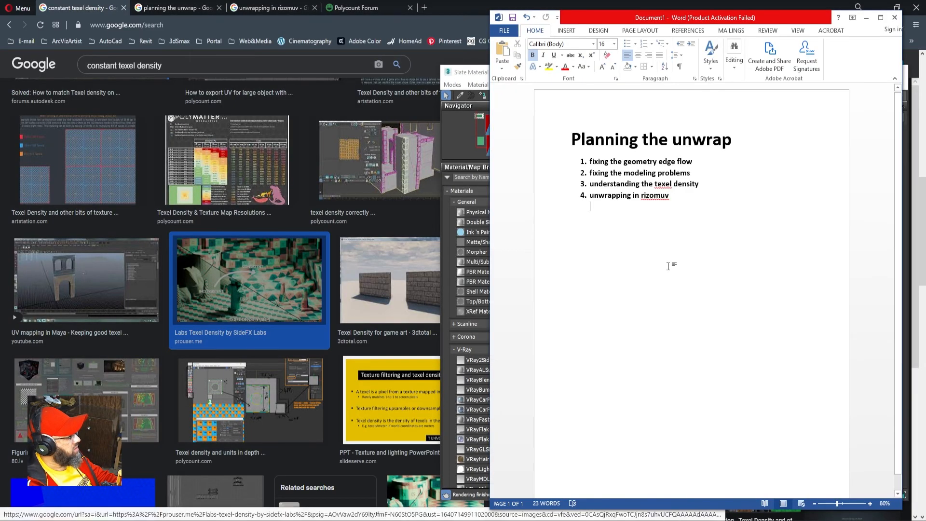
pyautogui.tripleClick(698, 184)
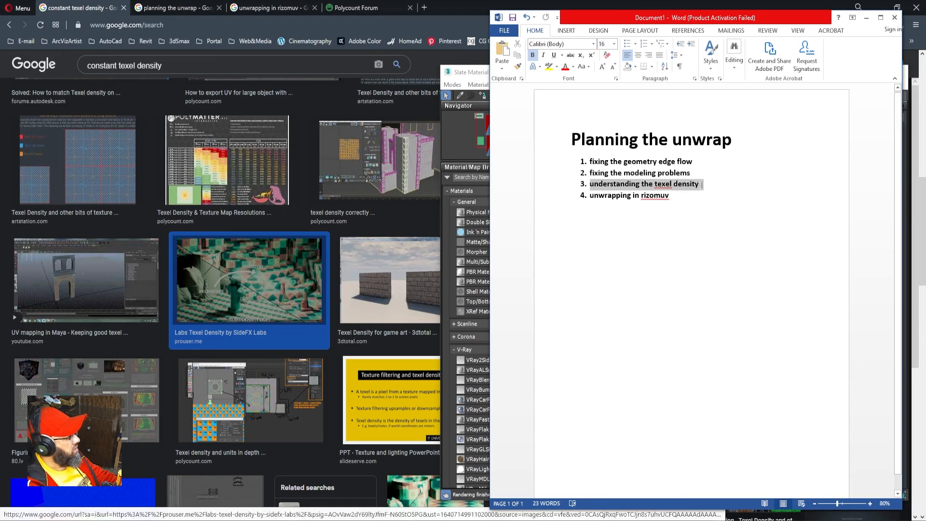
pyautogui.click(598, 186)
pyautogui.moveTo(599, 185); pyautogui.dragTo(718, 186)
pyautogui.click(715, 225)
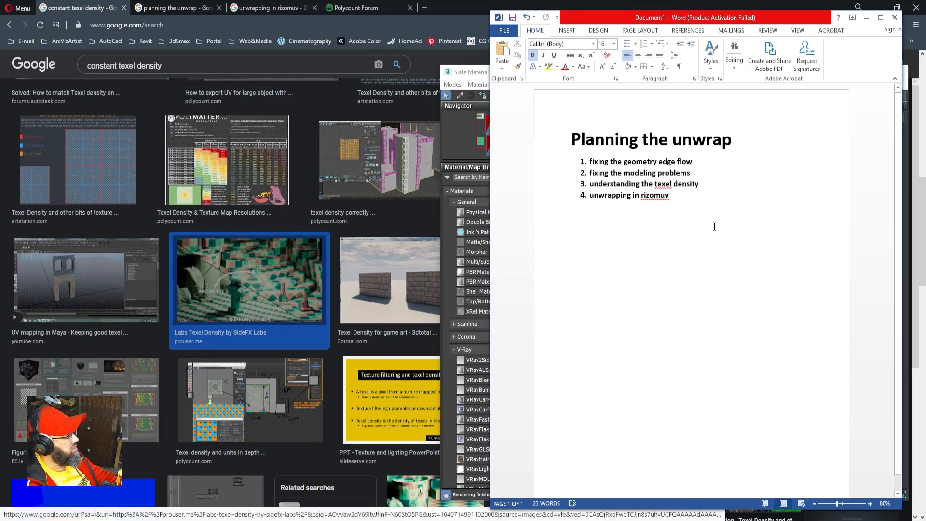